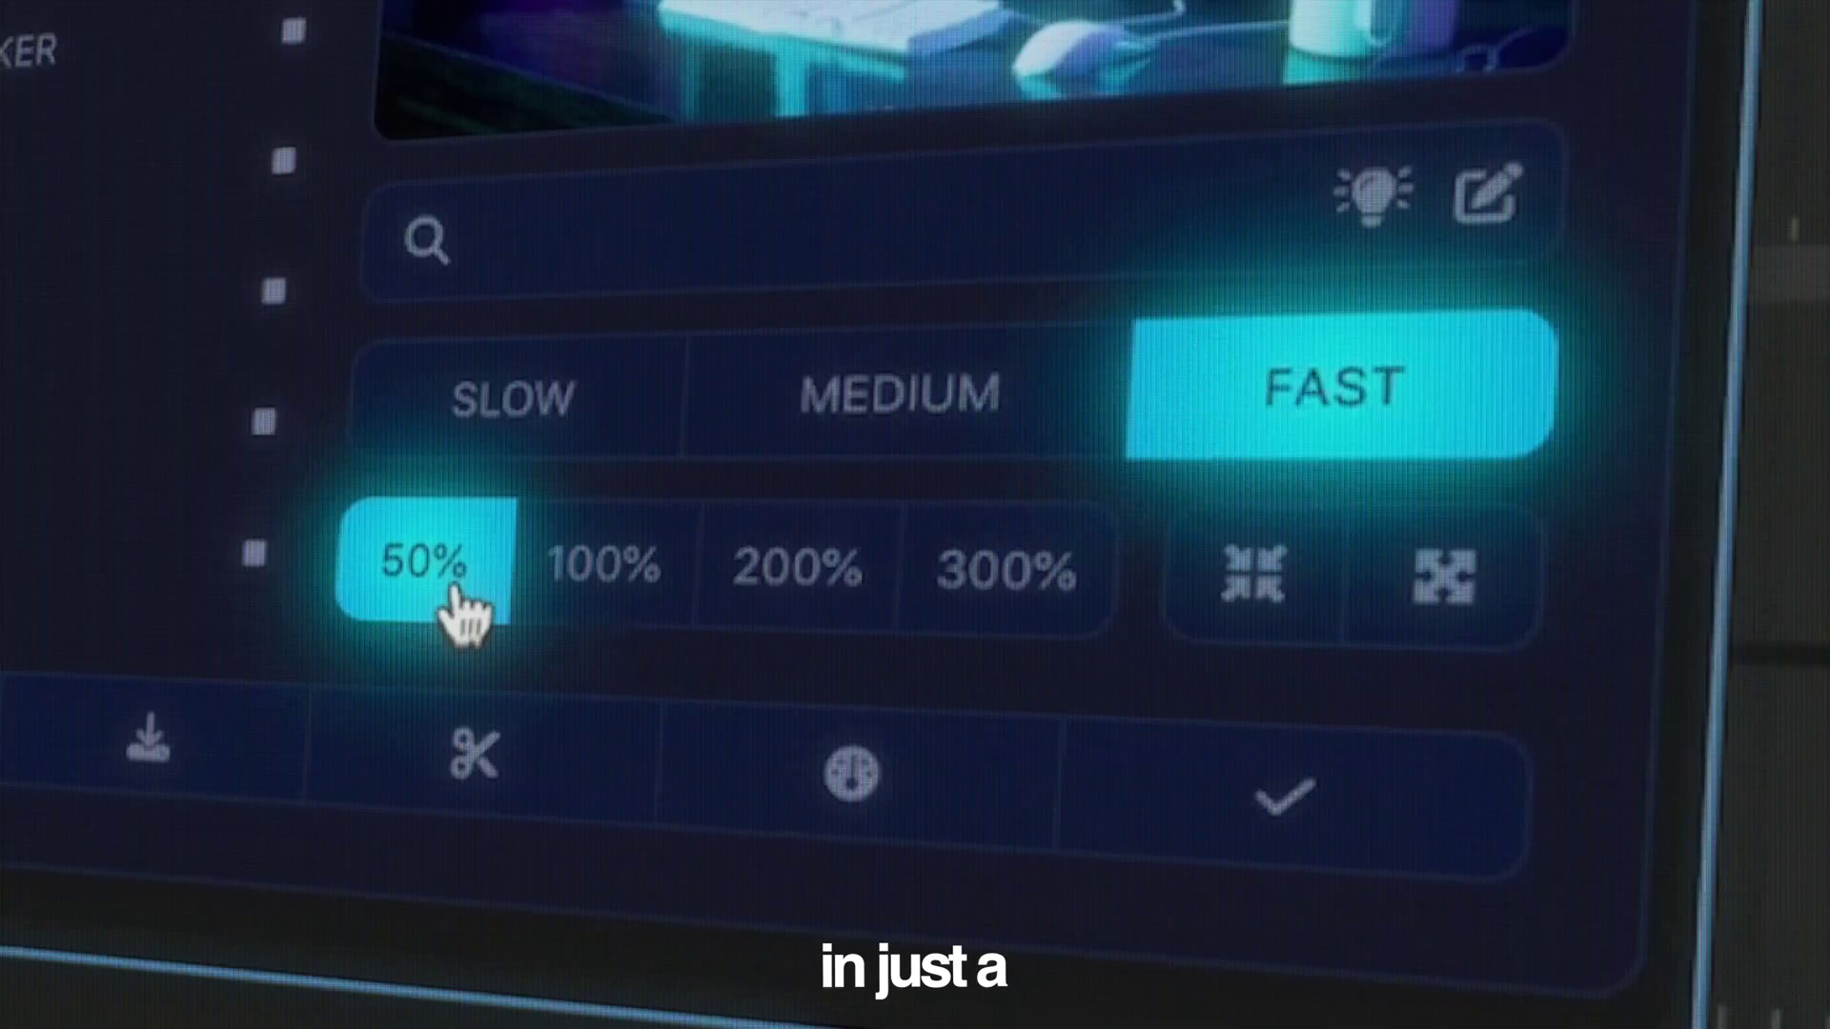
click(1117, 760)
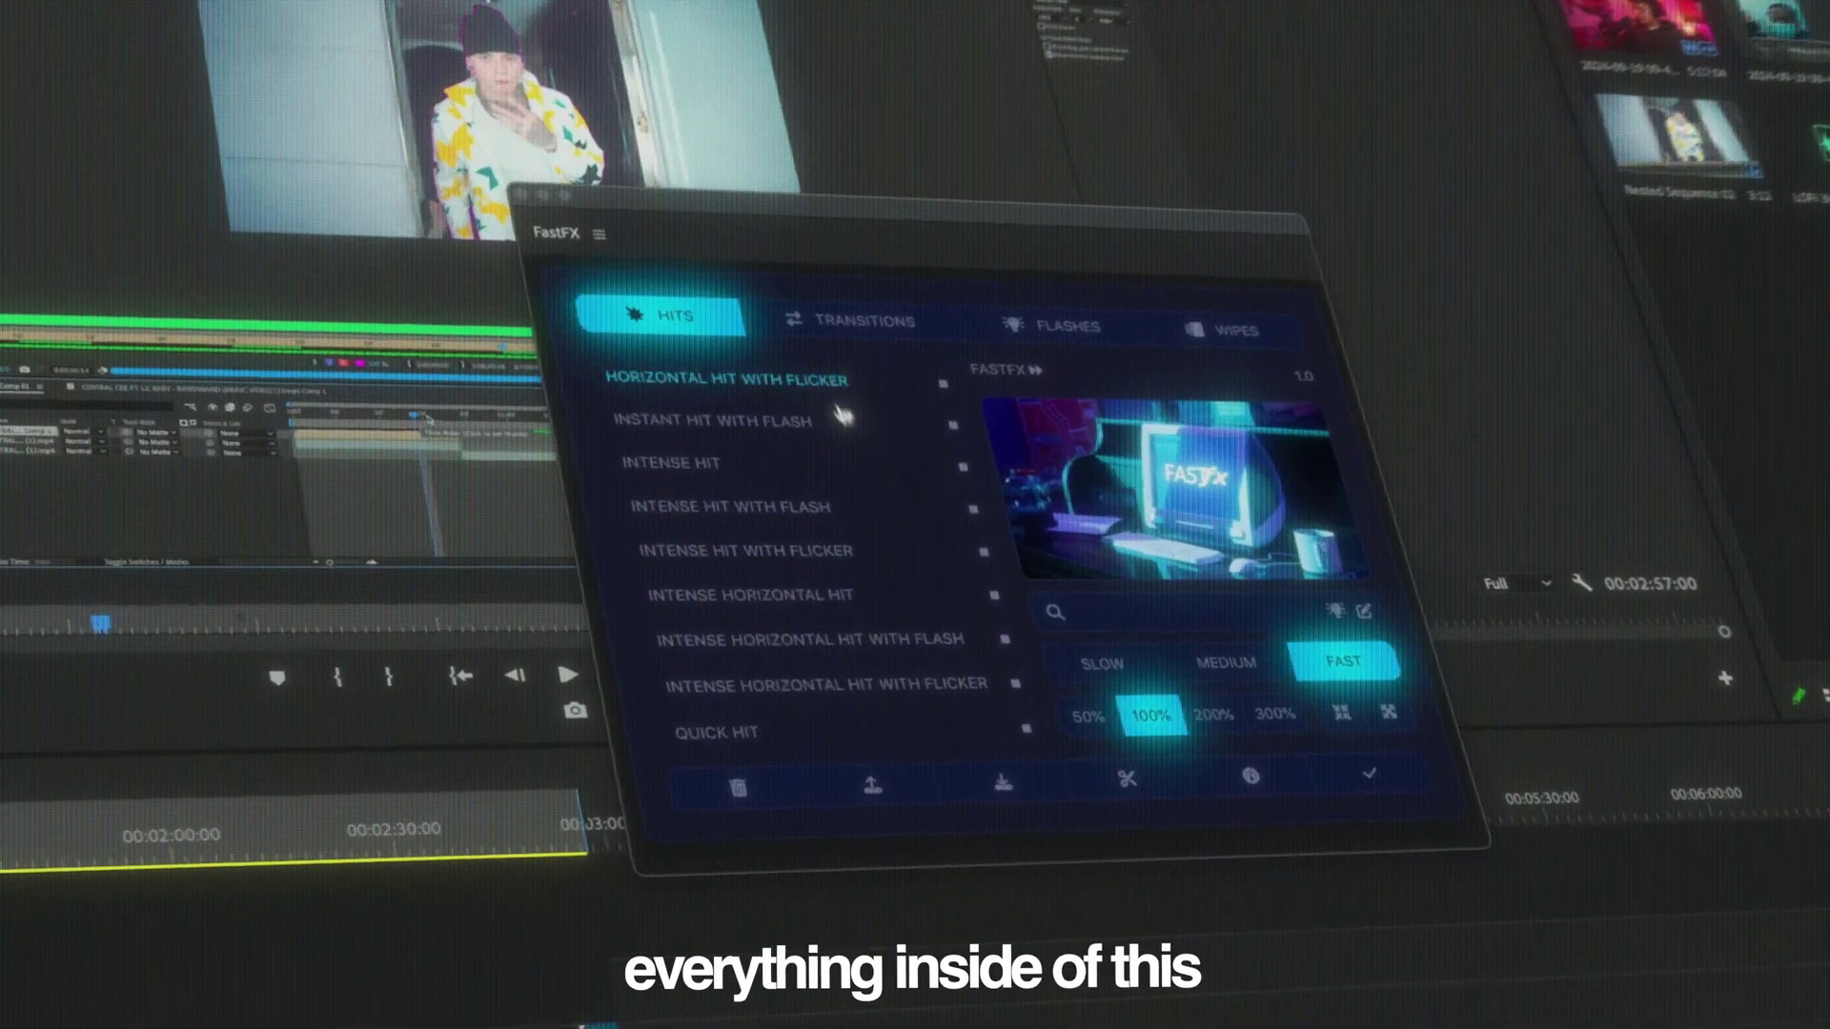
scroll(866, 604, down, 10)
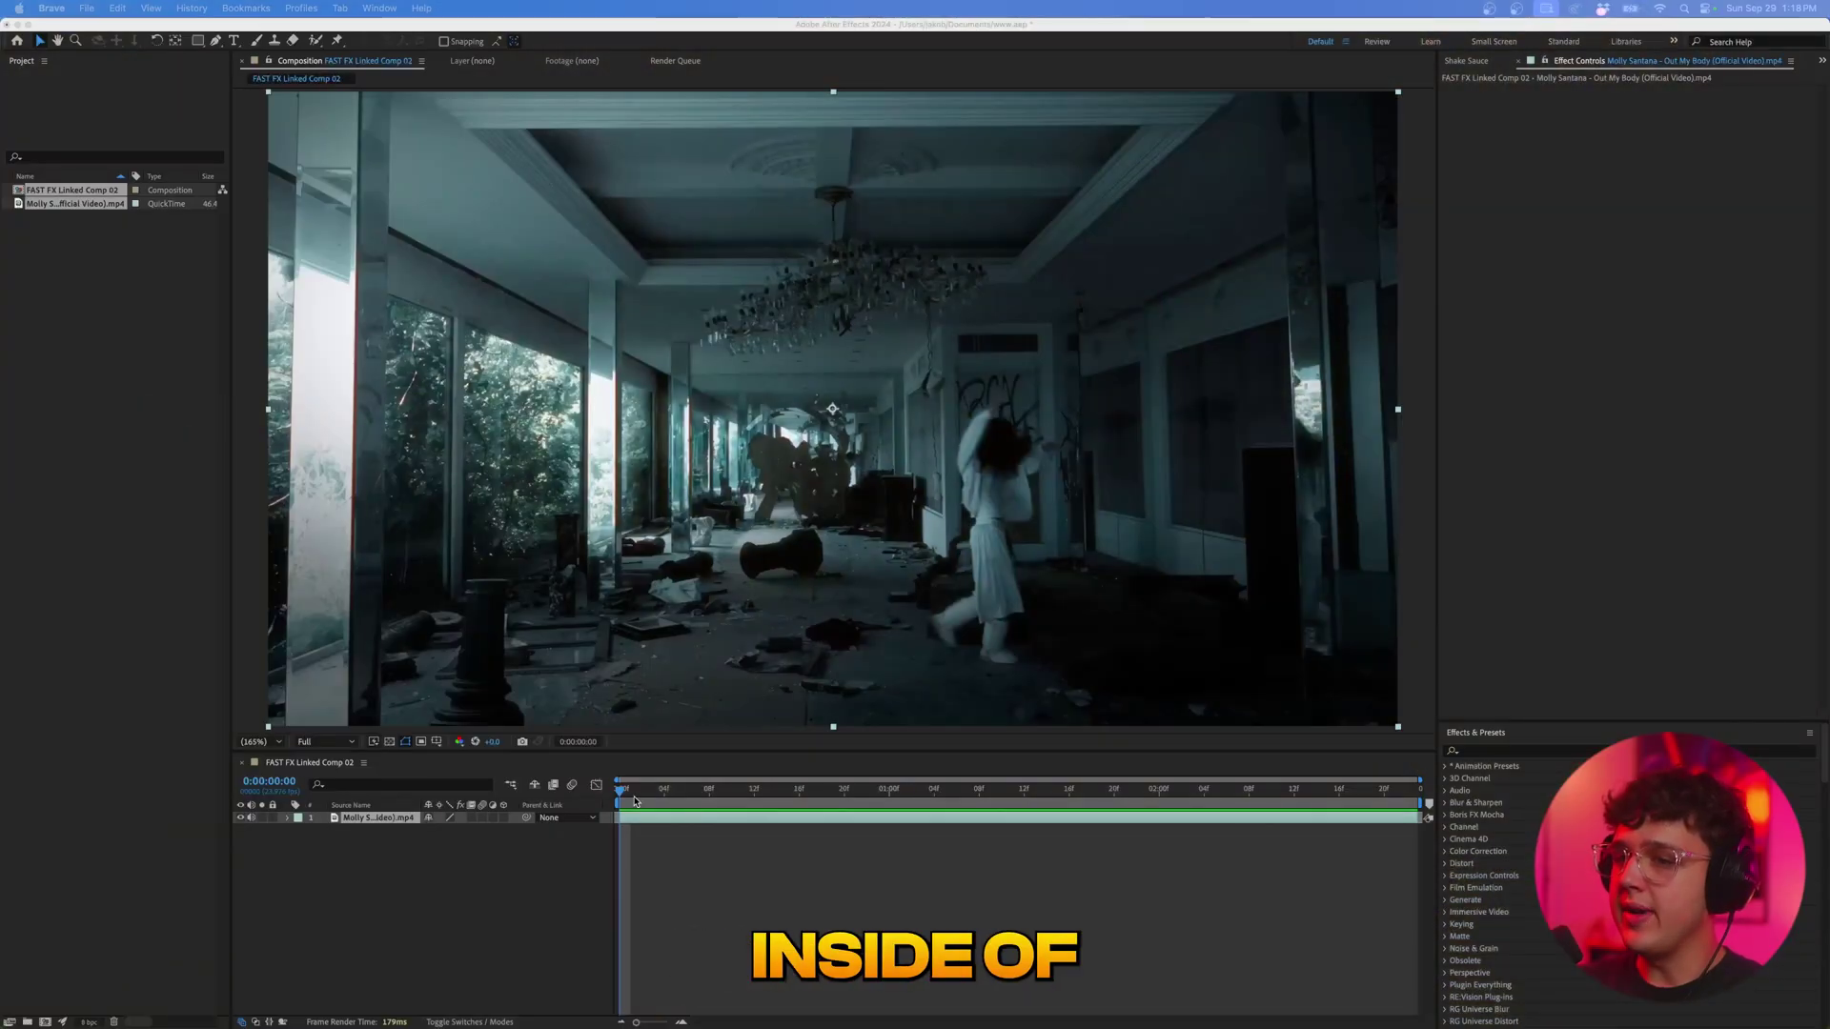
Move the playhead to frame 5 and add a text layer reading MOLLY over the footage.
click(662, 797)
drag(621, 791, 677, 838)
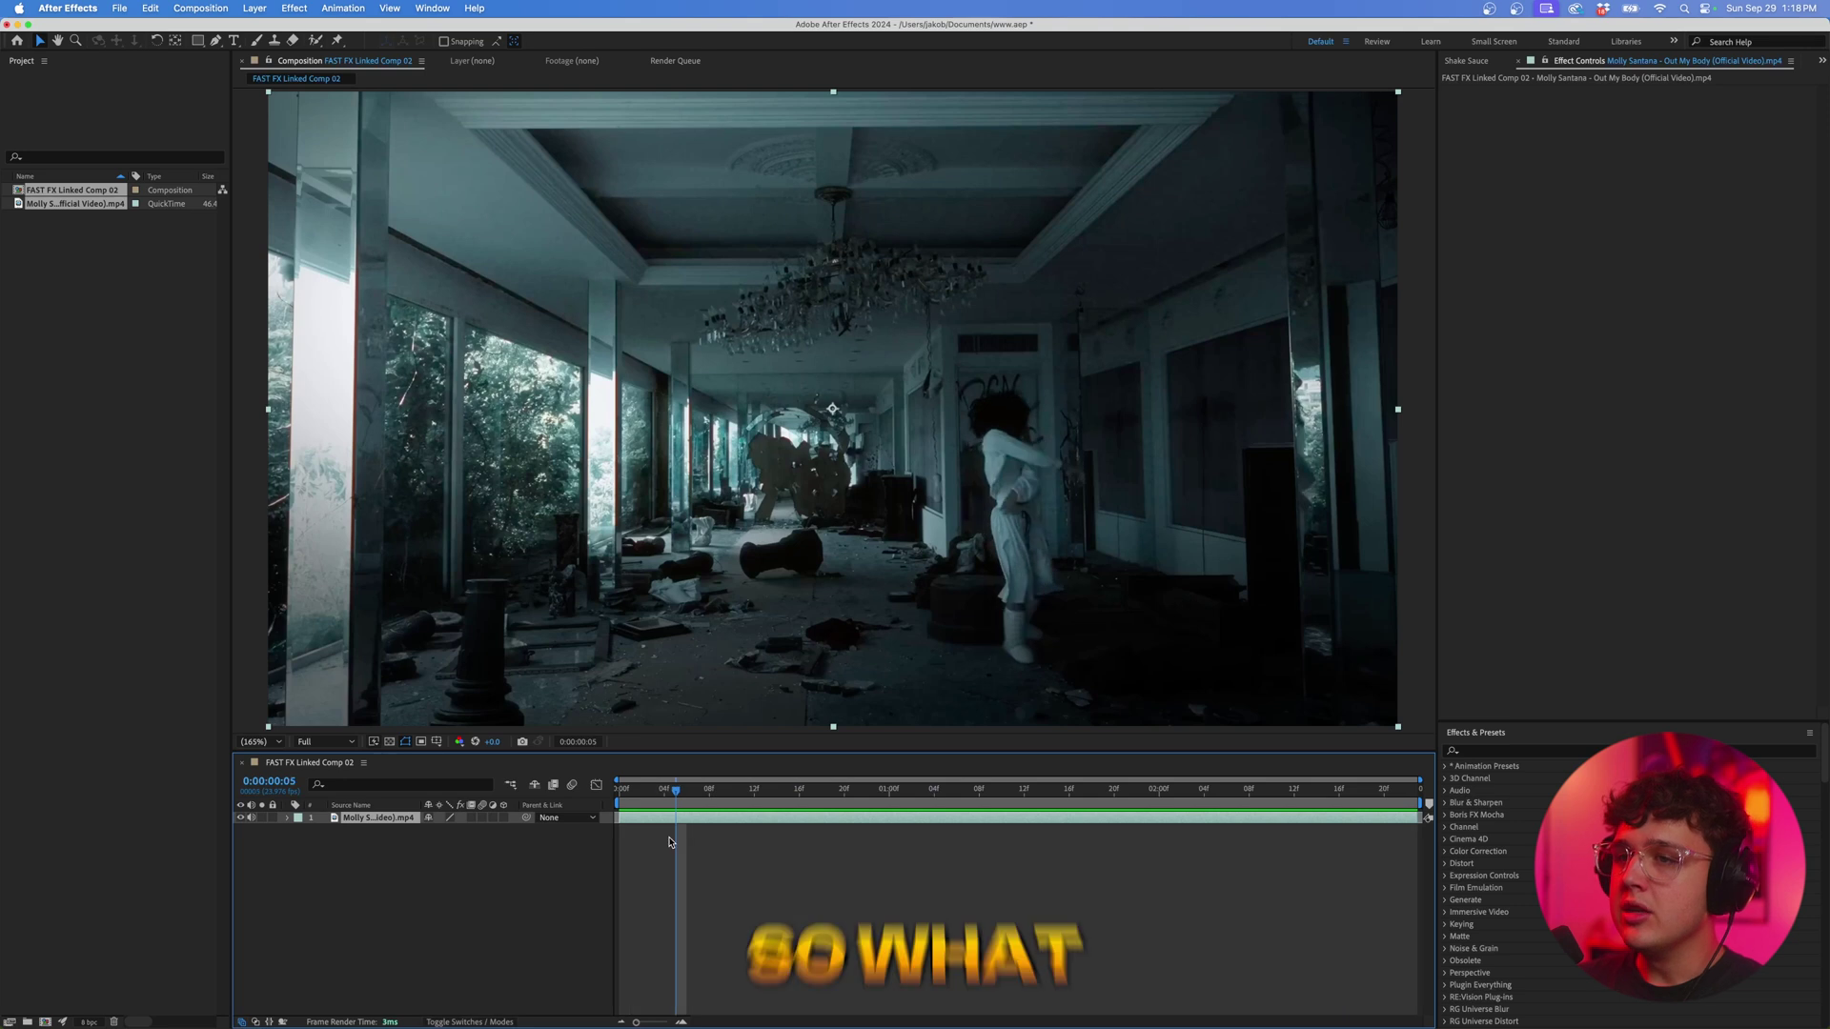
right_click(408, 886)
mouse_move(443, 839)
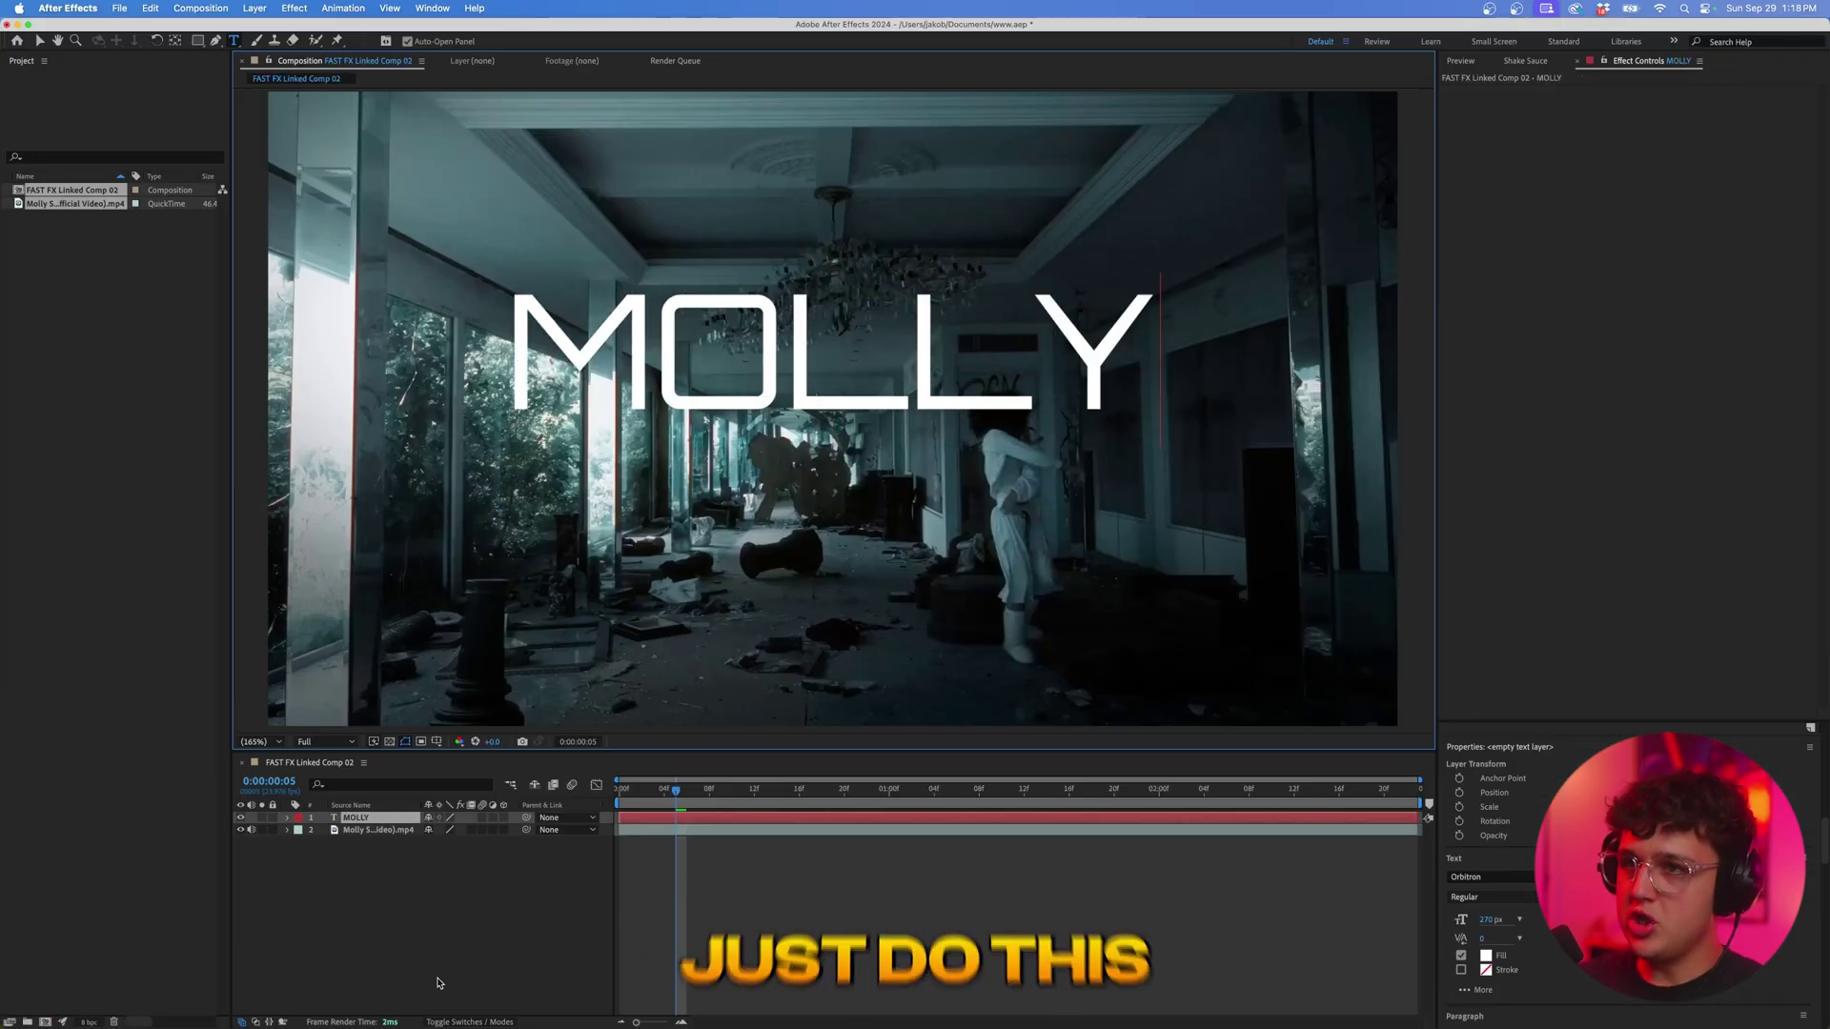
Create a 1920 × 1080 px solid layer named "Element 3d" above the text layer.
click(437, 982)
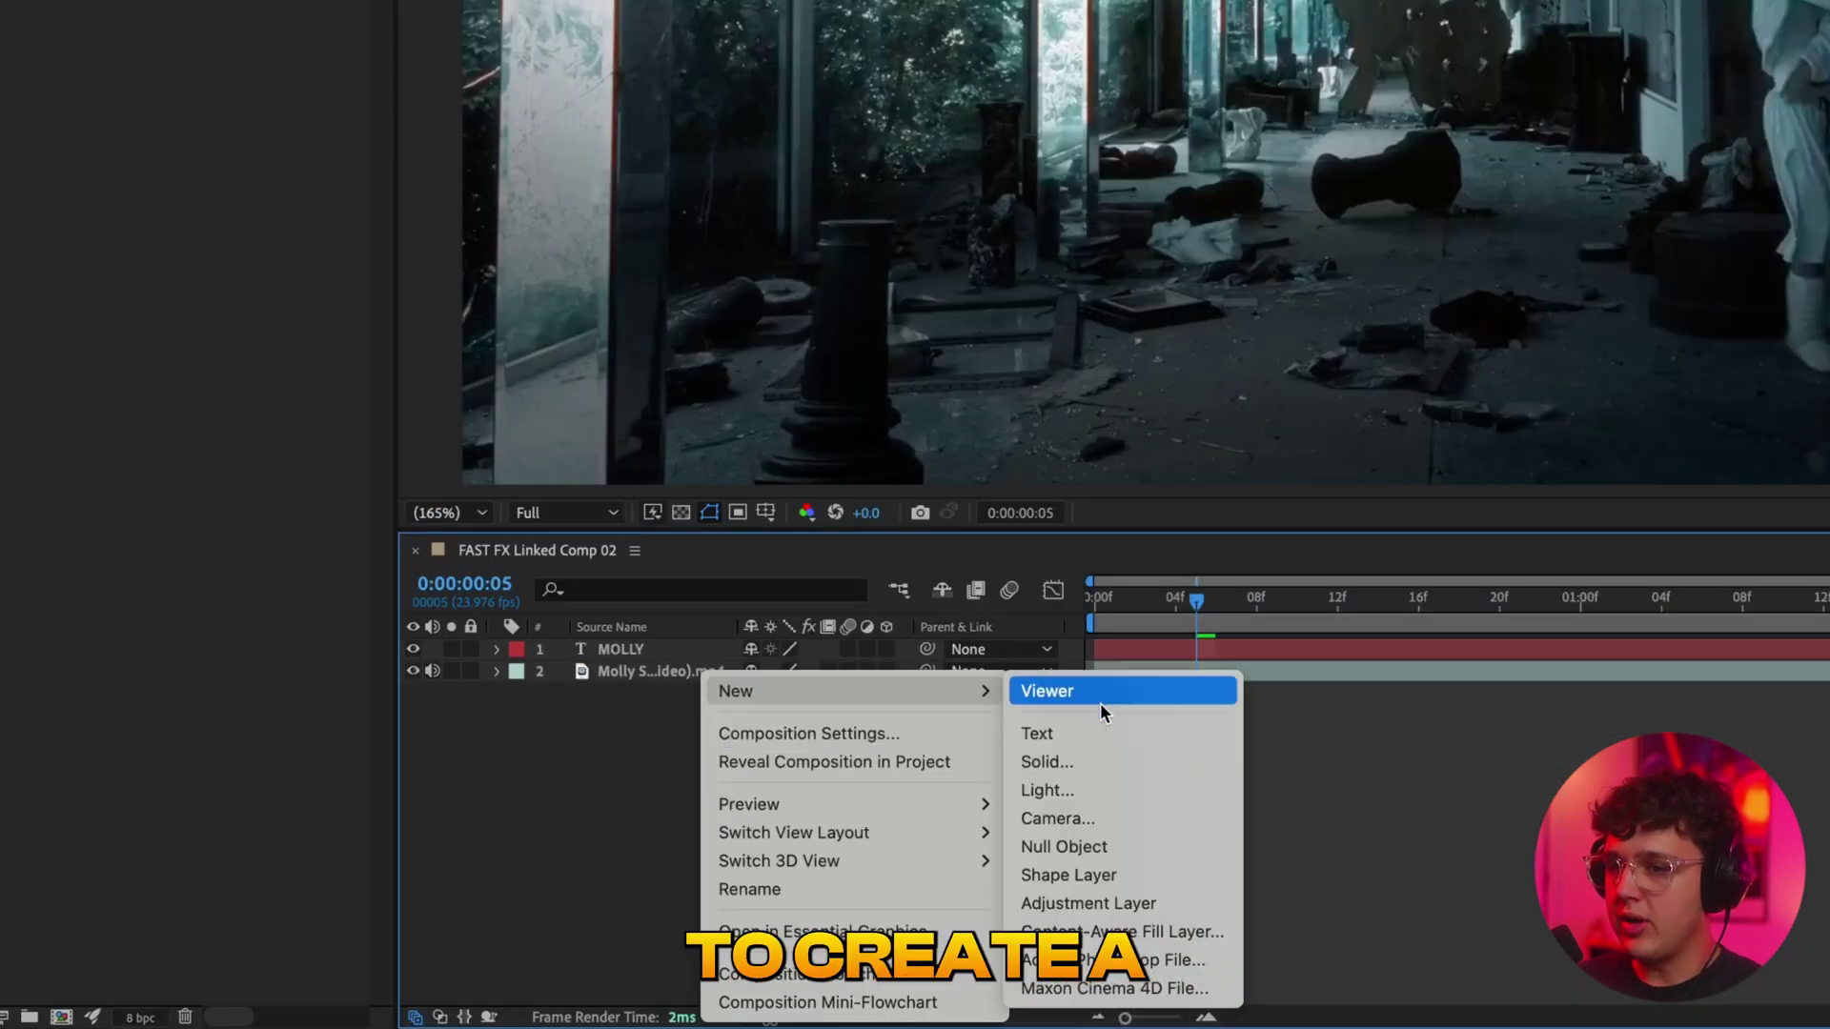
click(1118, 762)
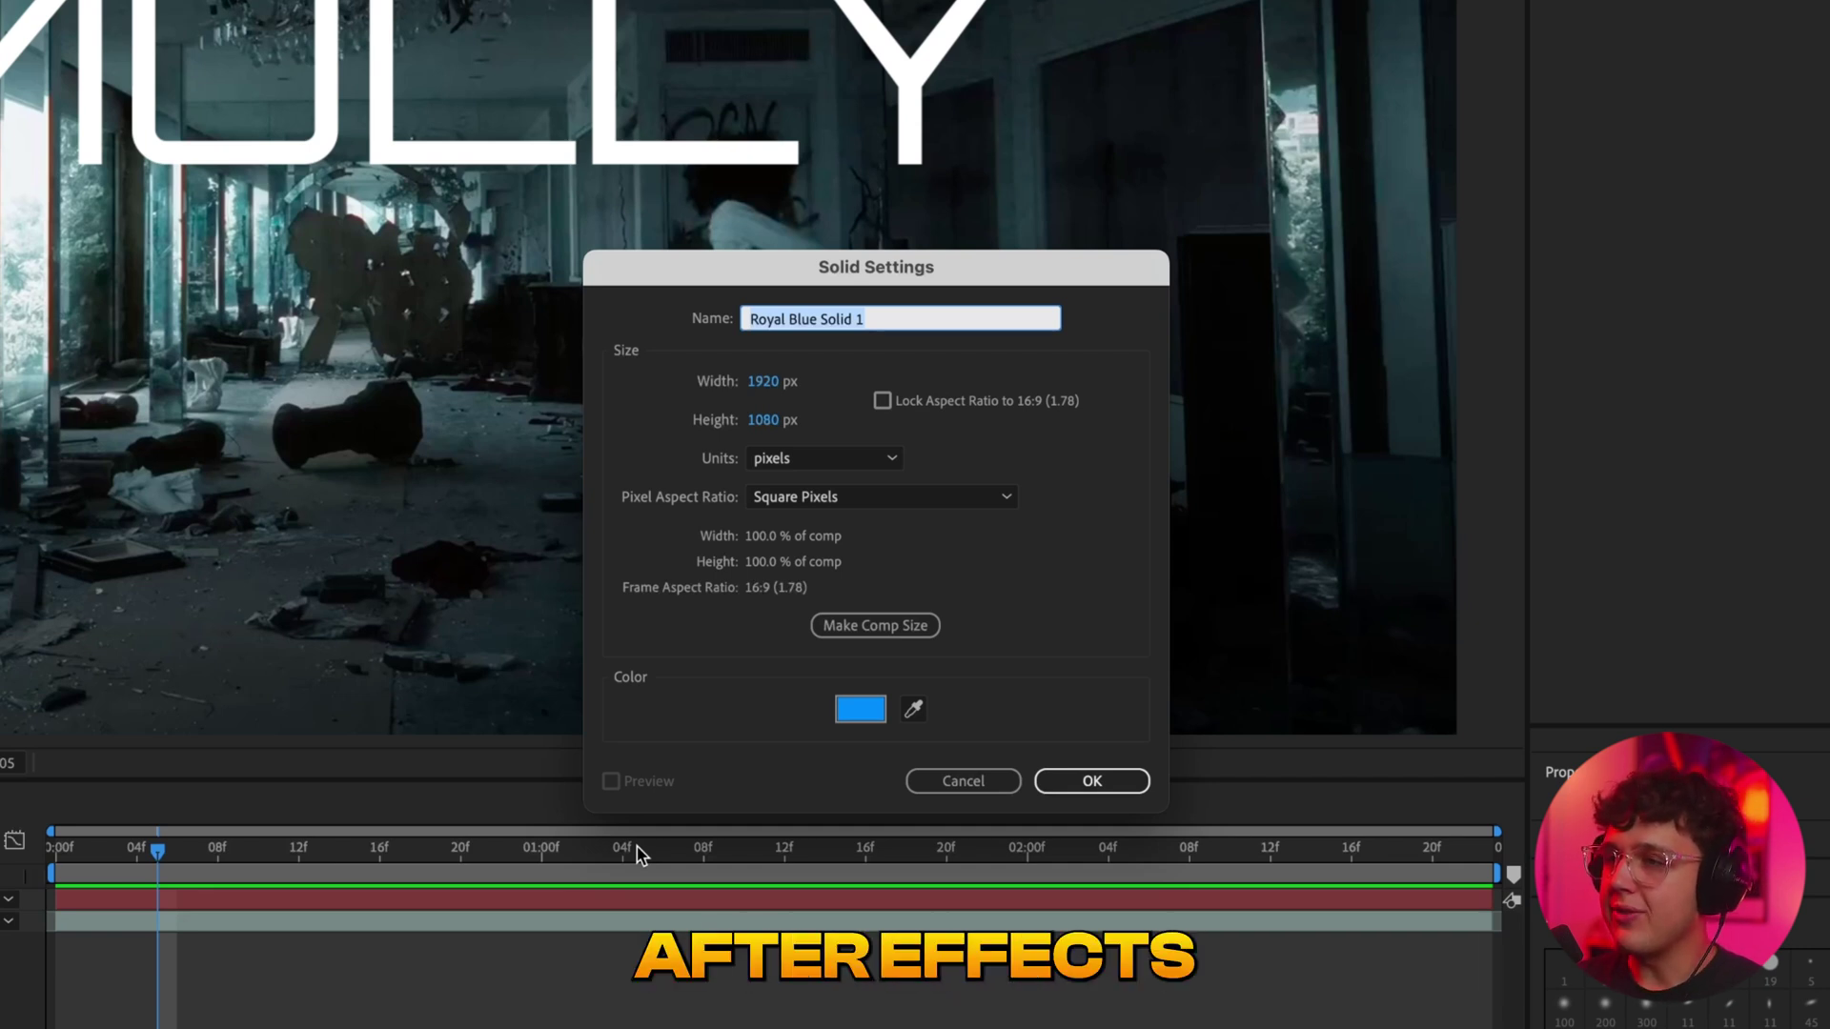
text(Element 3d)
click(1121, 787)
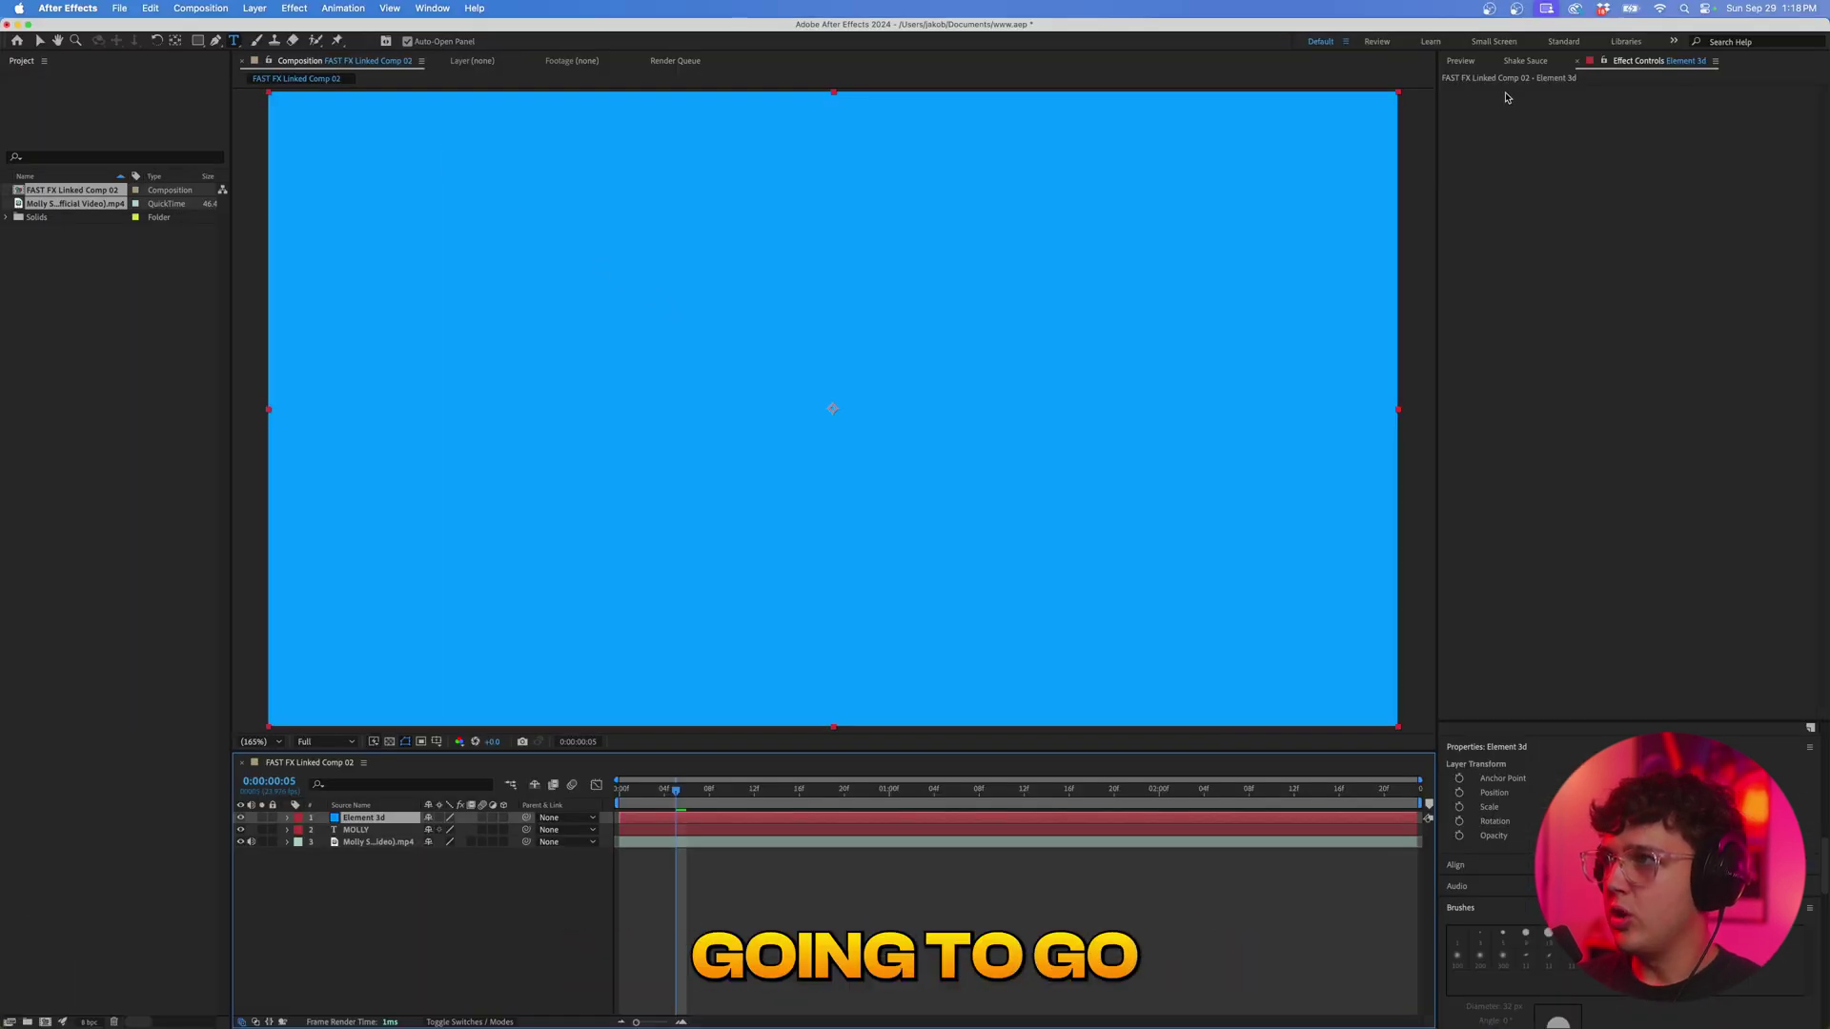
Find the Video Copilot Element effect and apply it to the Element 3d solid.
click(1331, 179)
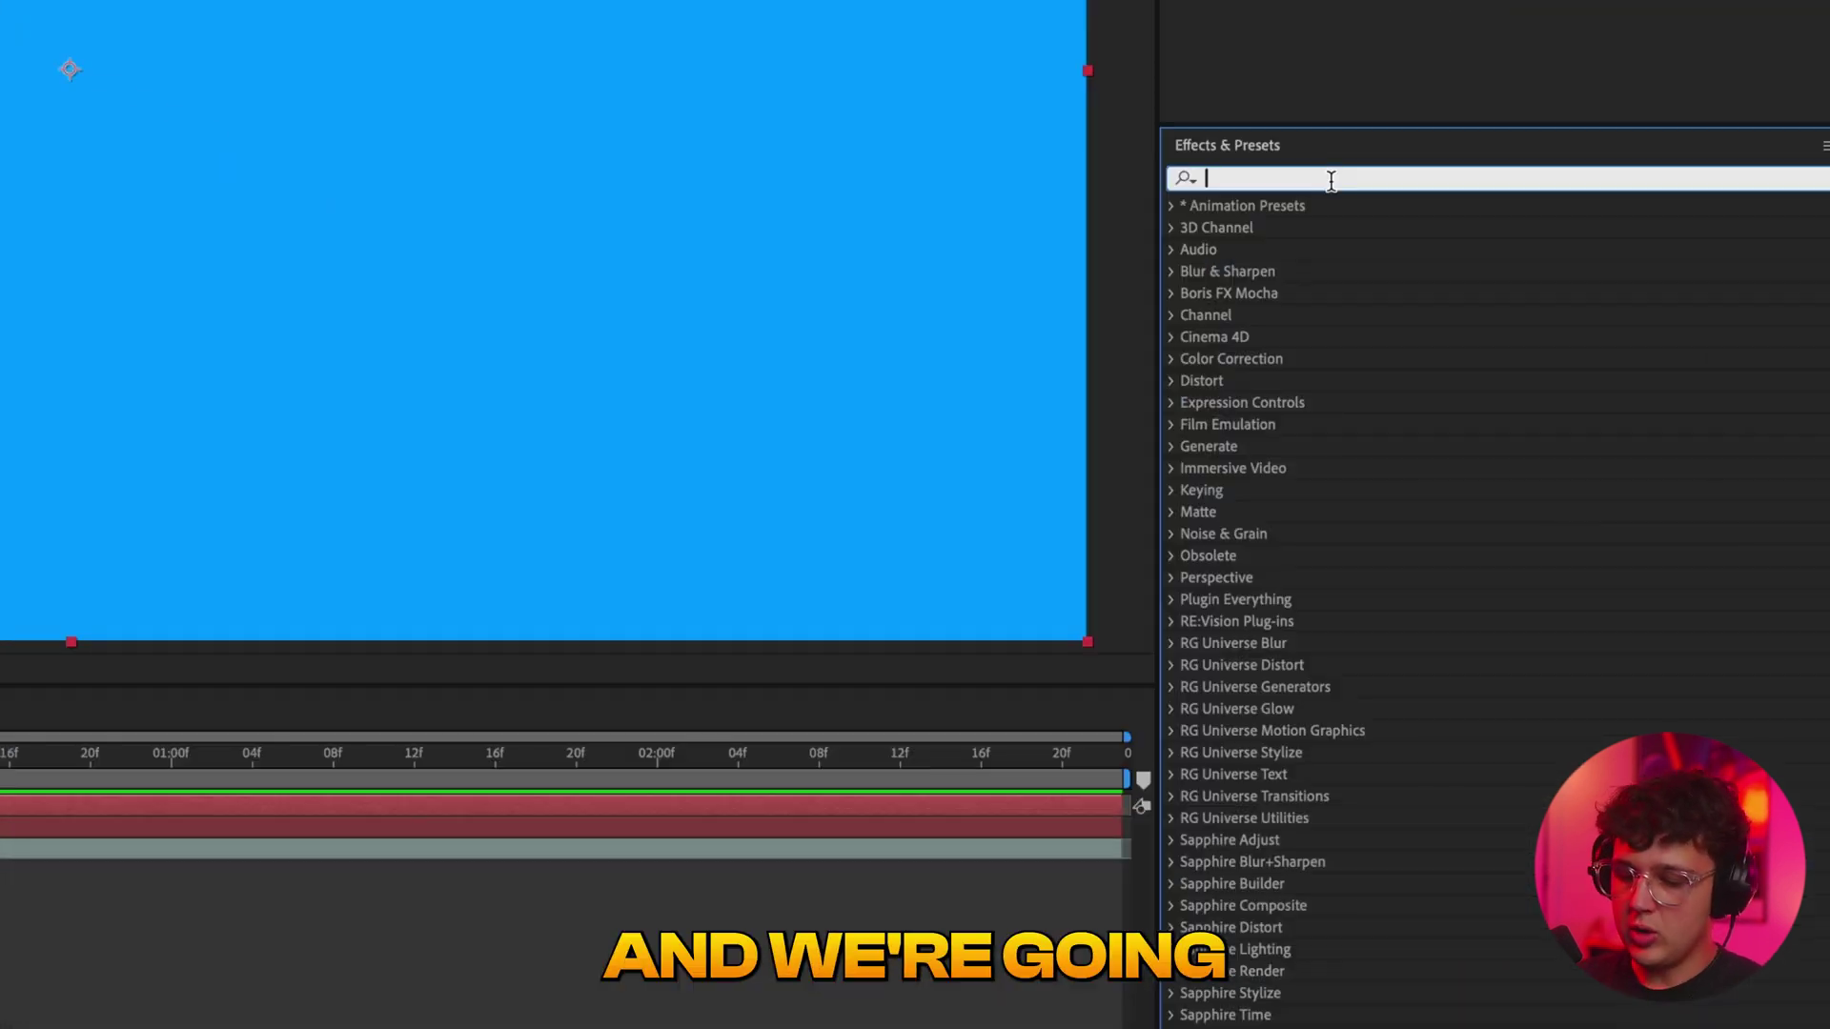
text(element)
drag(1239, 360, 363, 817)
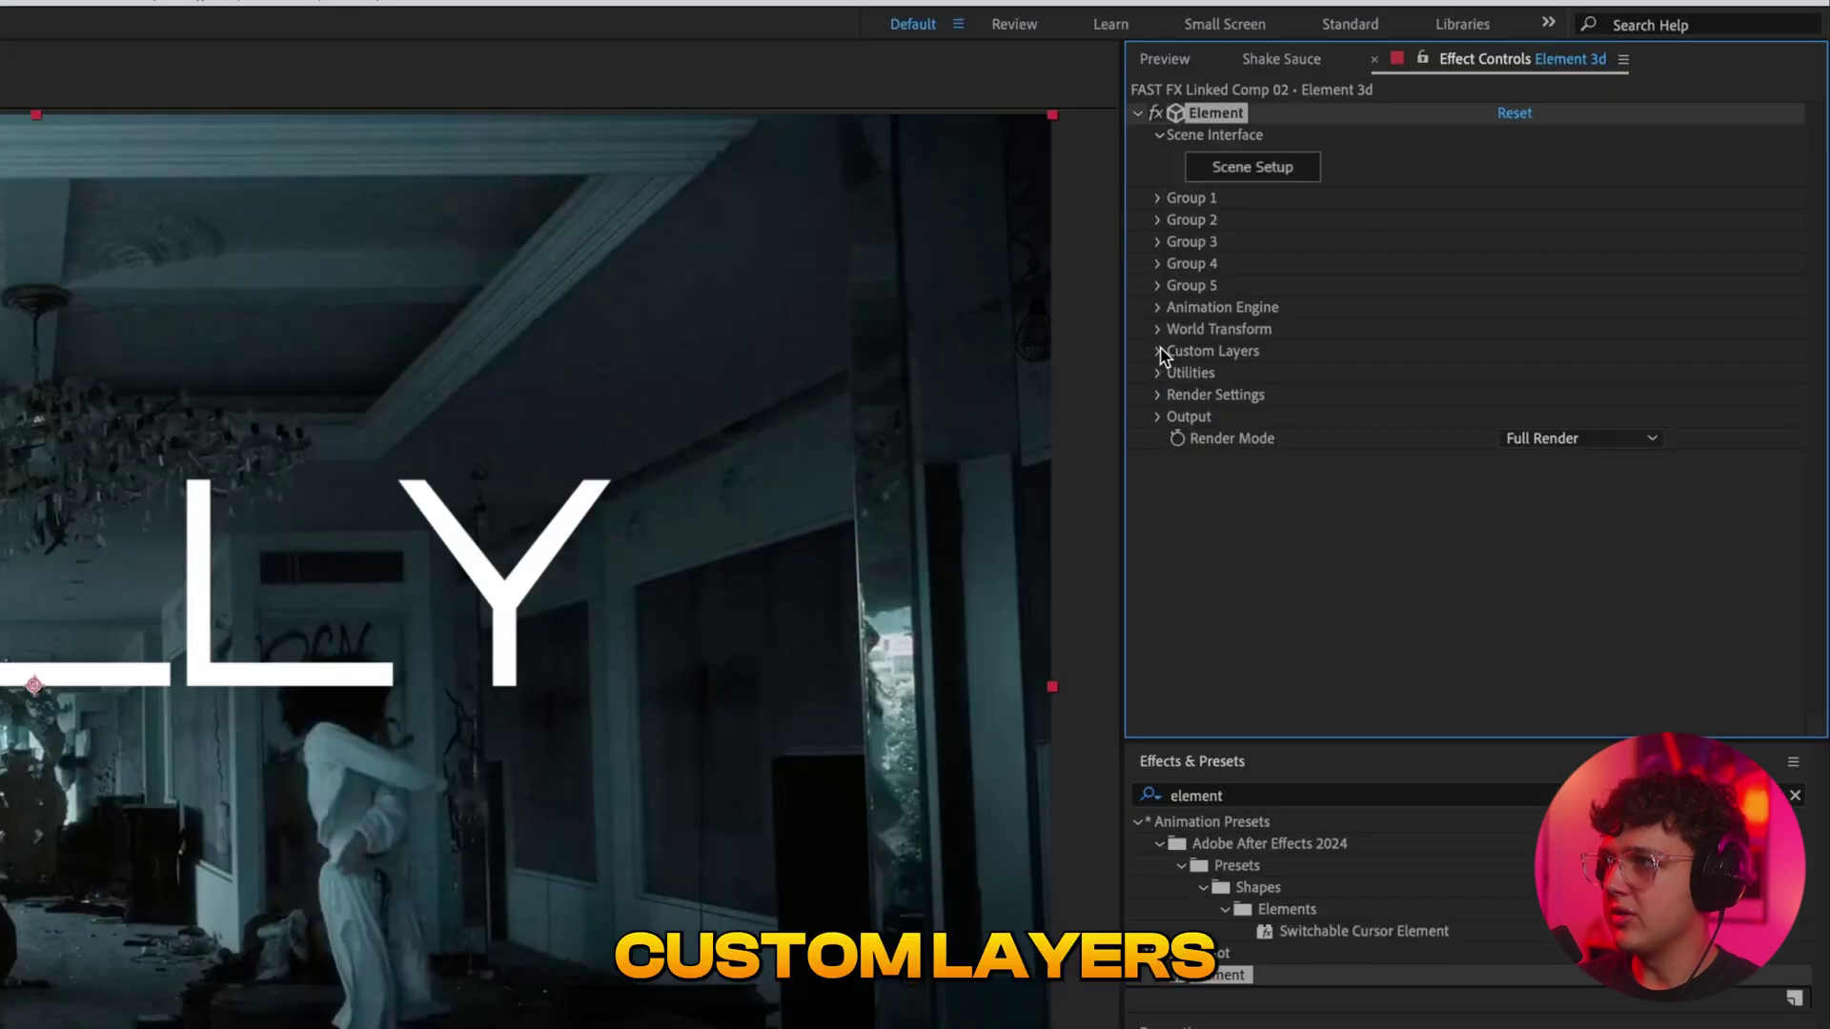
In Element's Custom Text and Masks settings, assign the MOLLY text layer to Path Layer 1.
click(1159, 352)
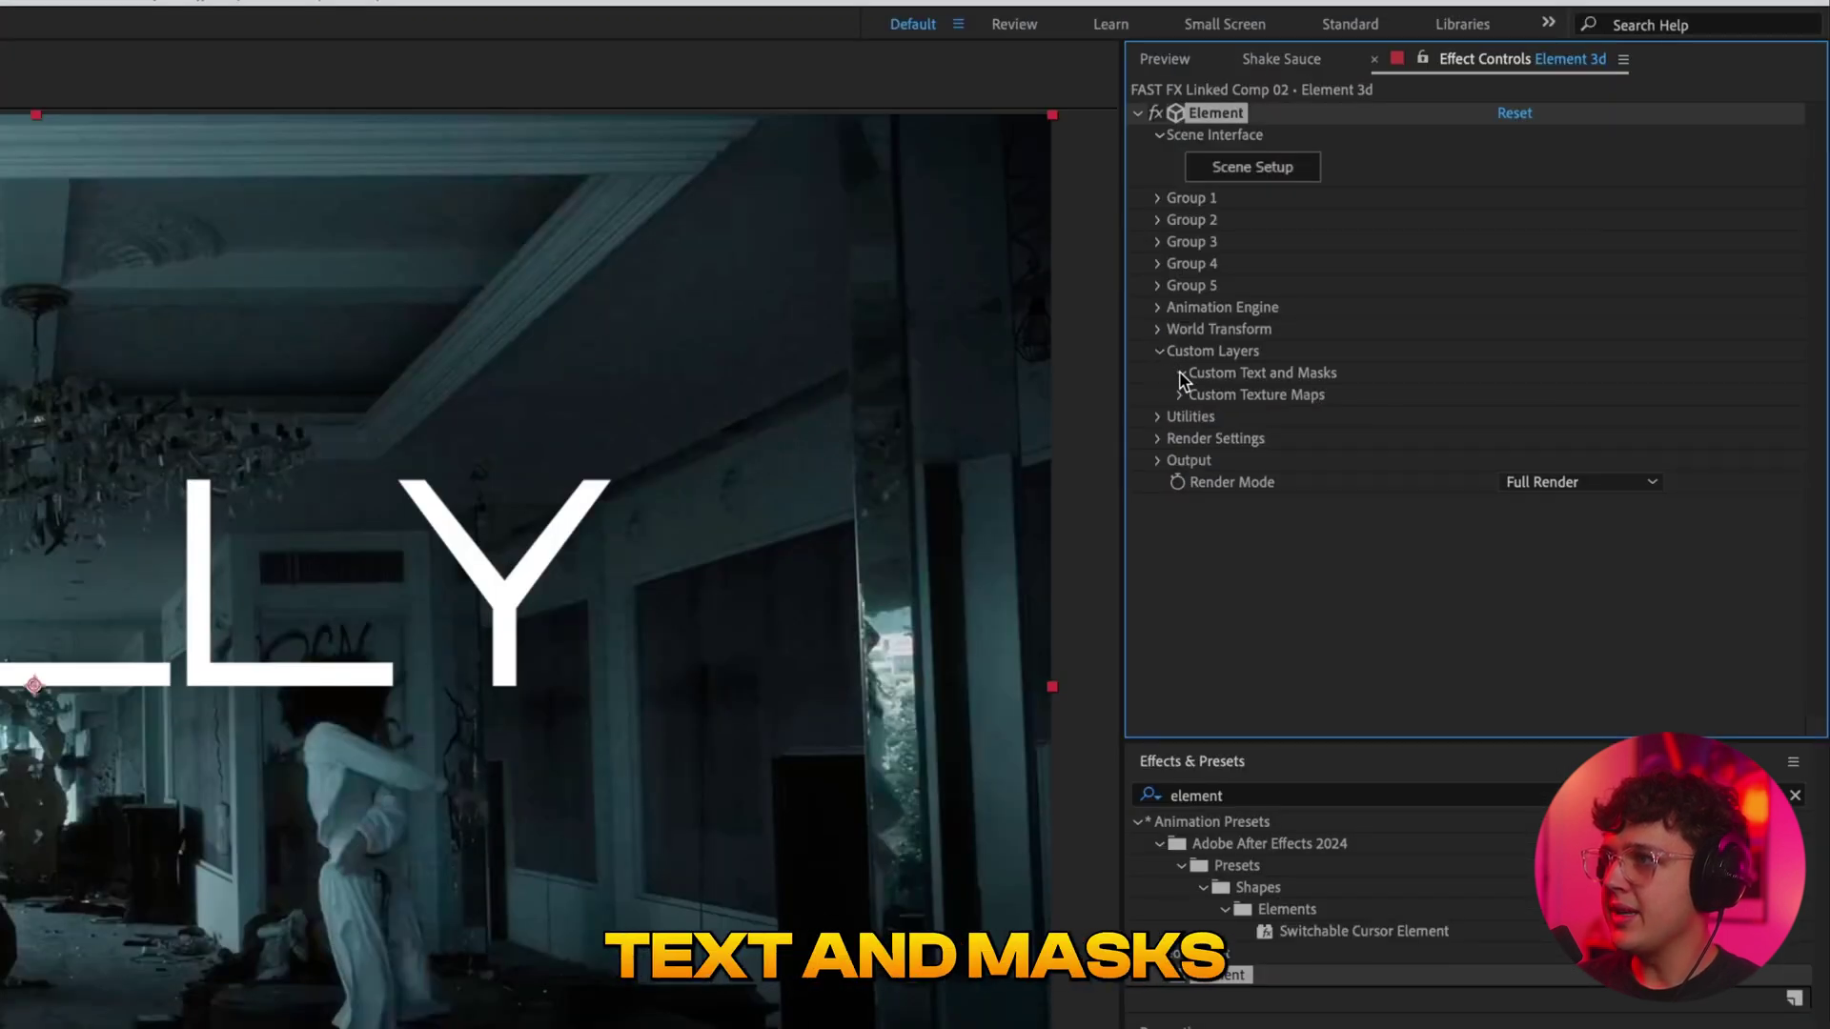
click(1182, 375)
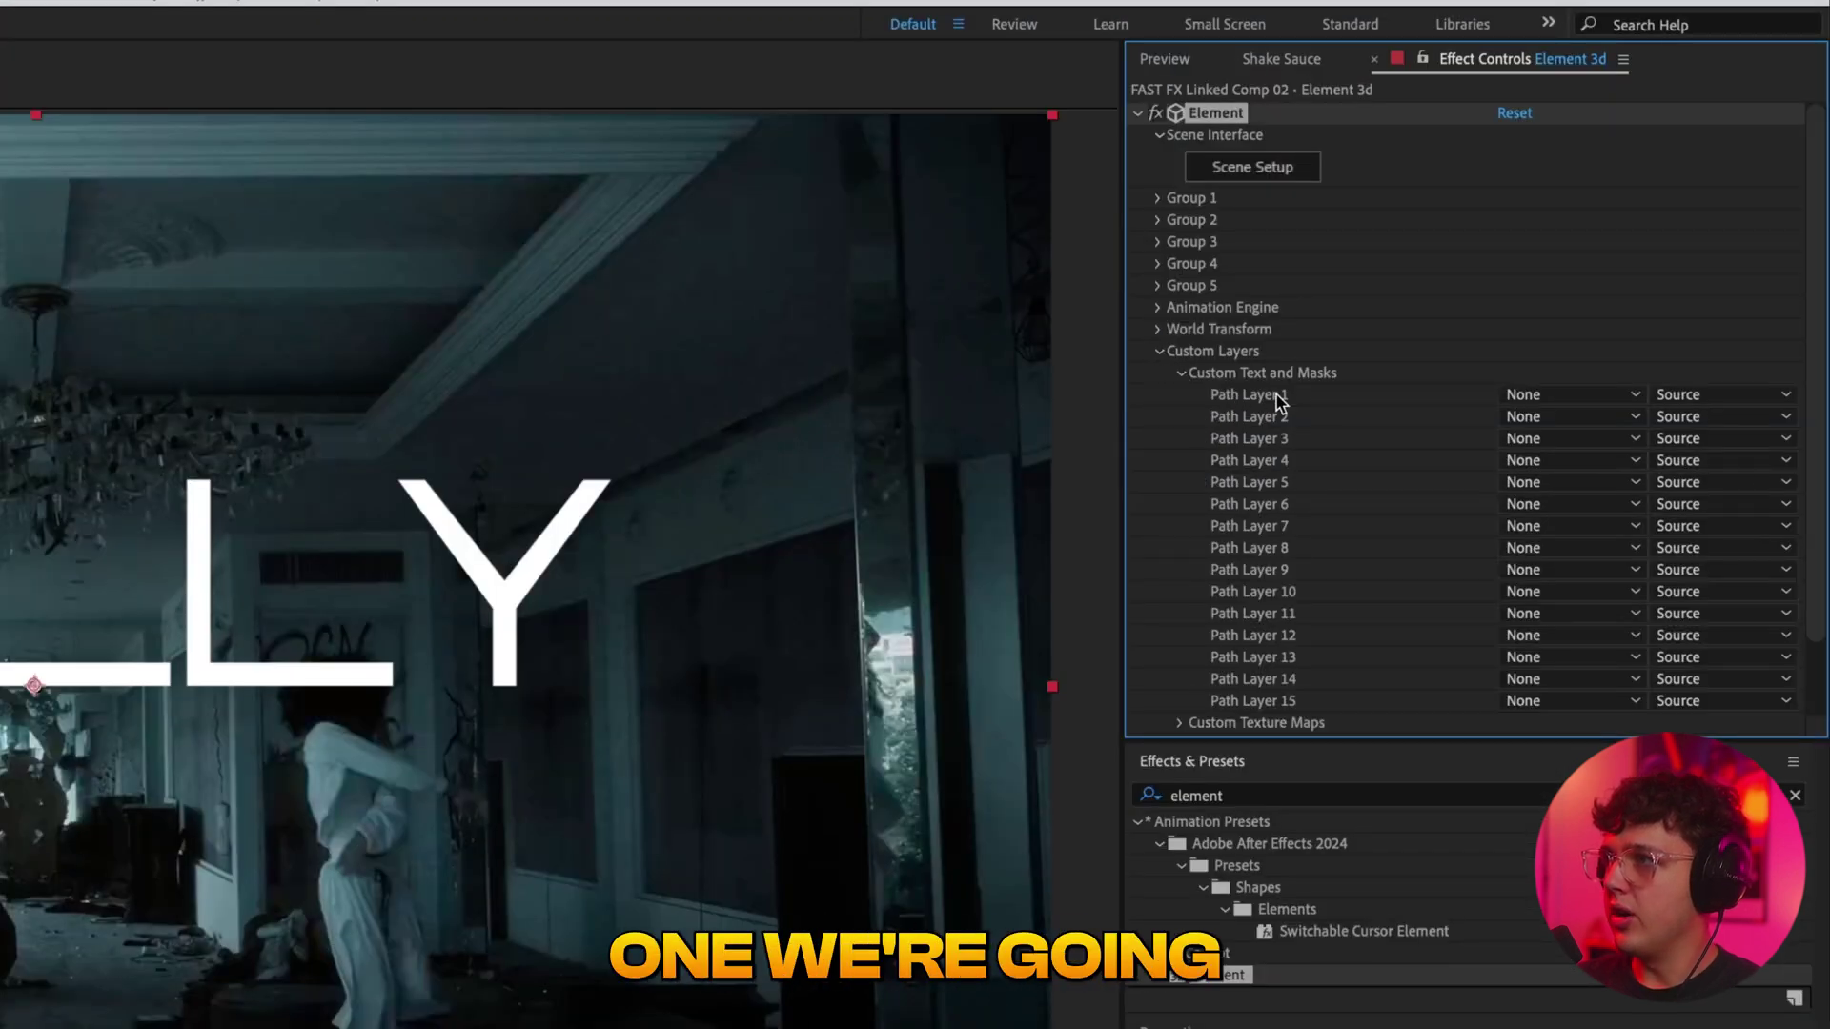
click(1536, 395)
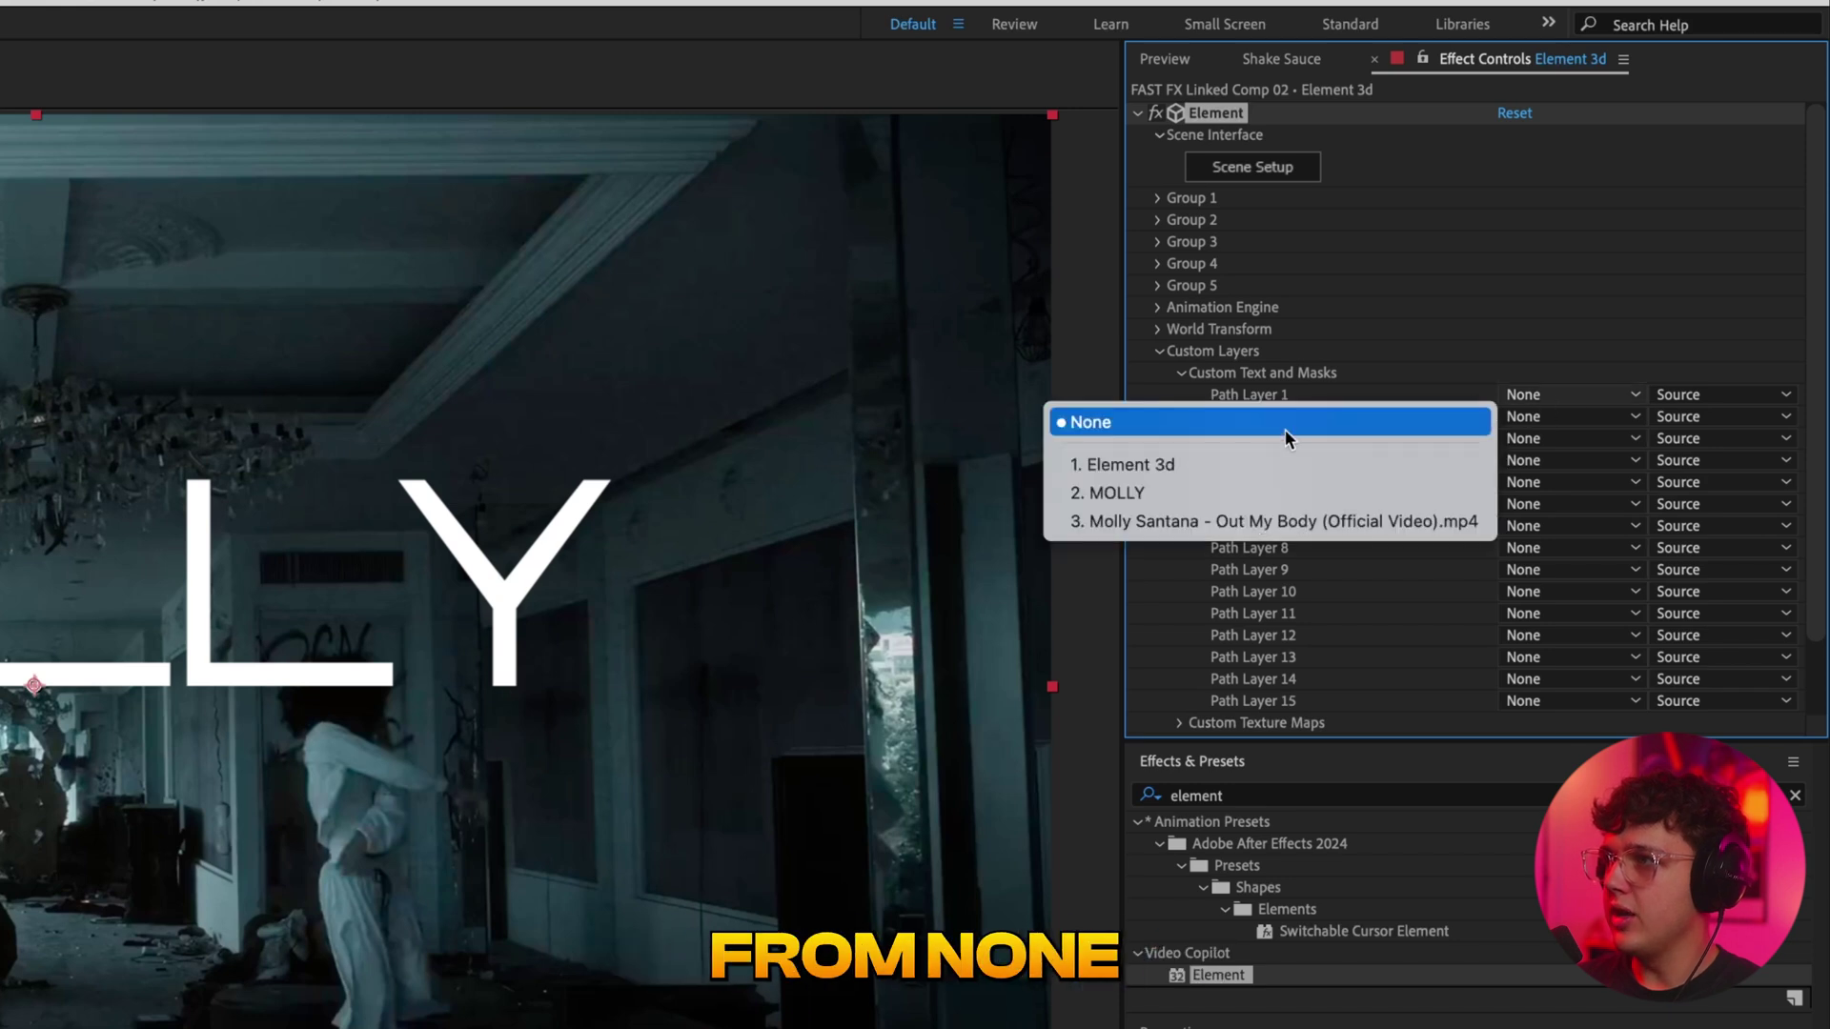
click(1131, 495)
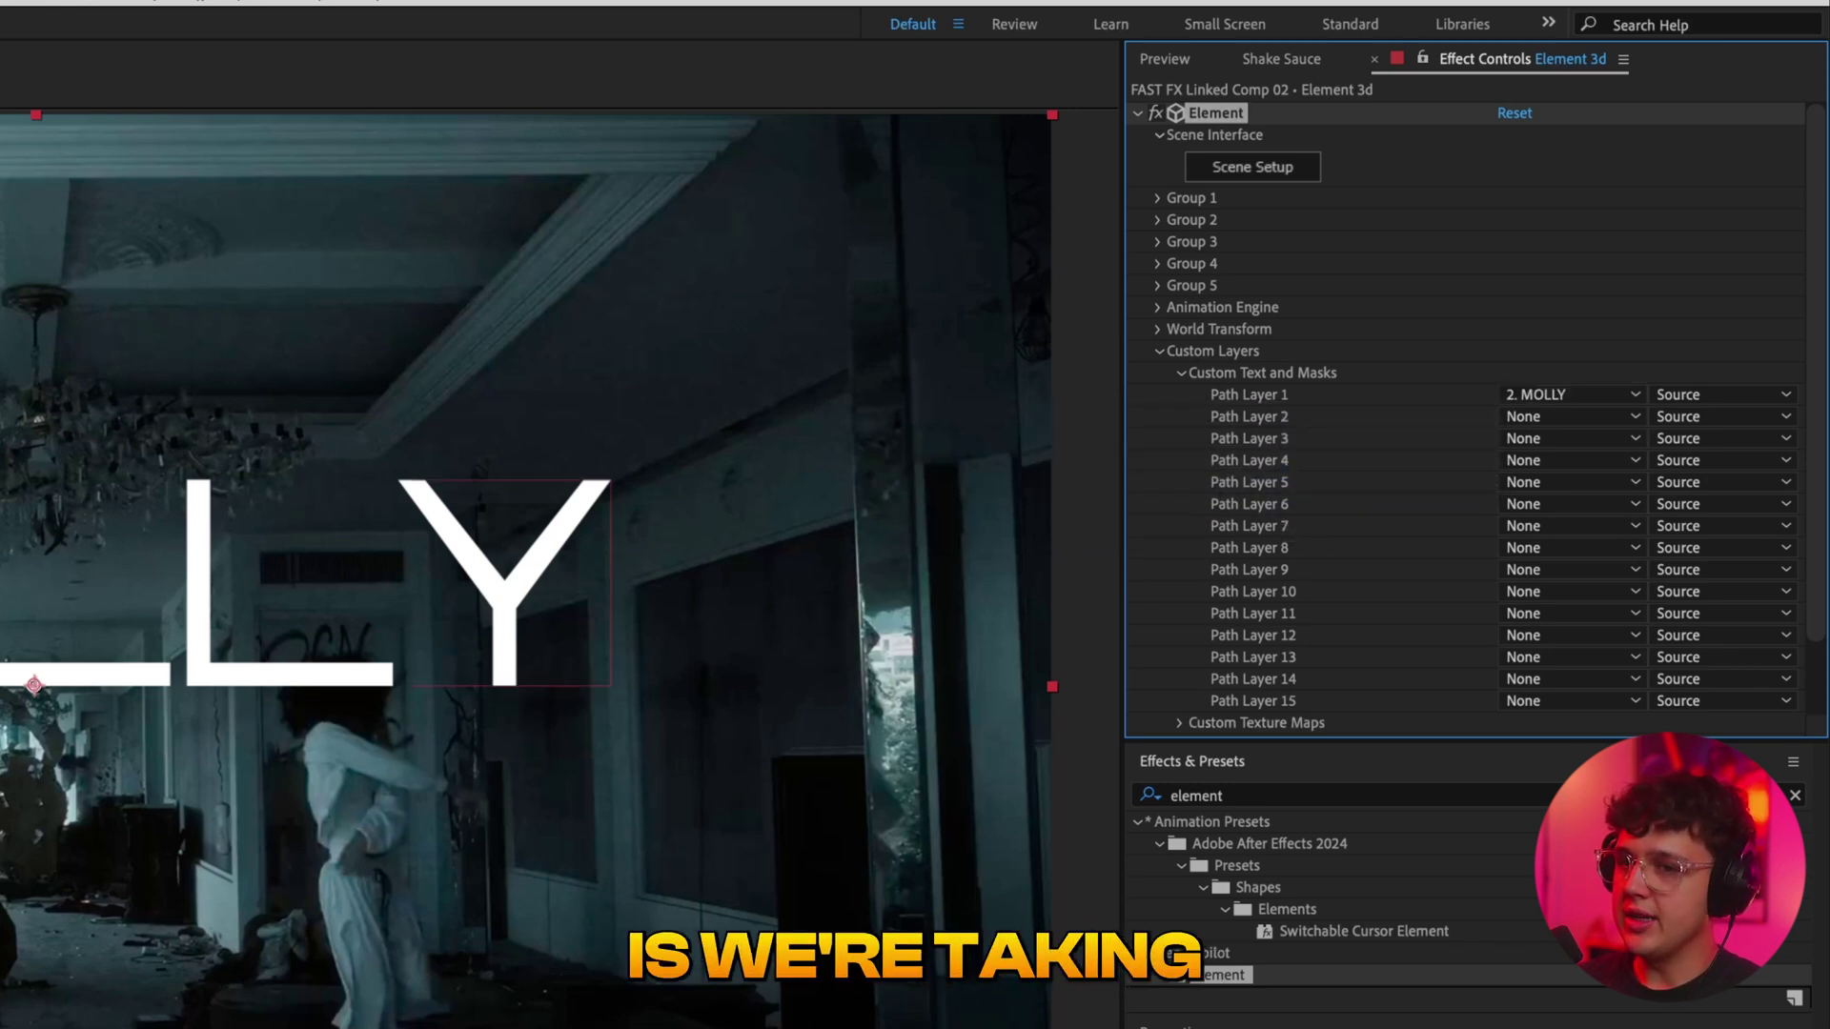
Hide the flat MOLLY text layer and reselect the Element 3d solid.
click(356, 829)
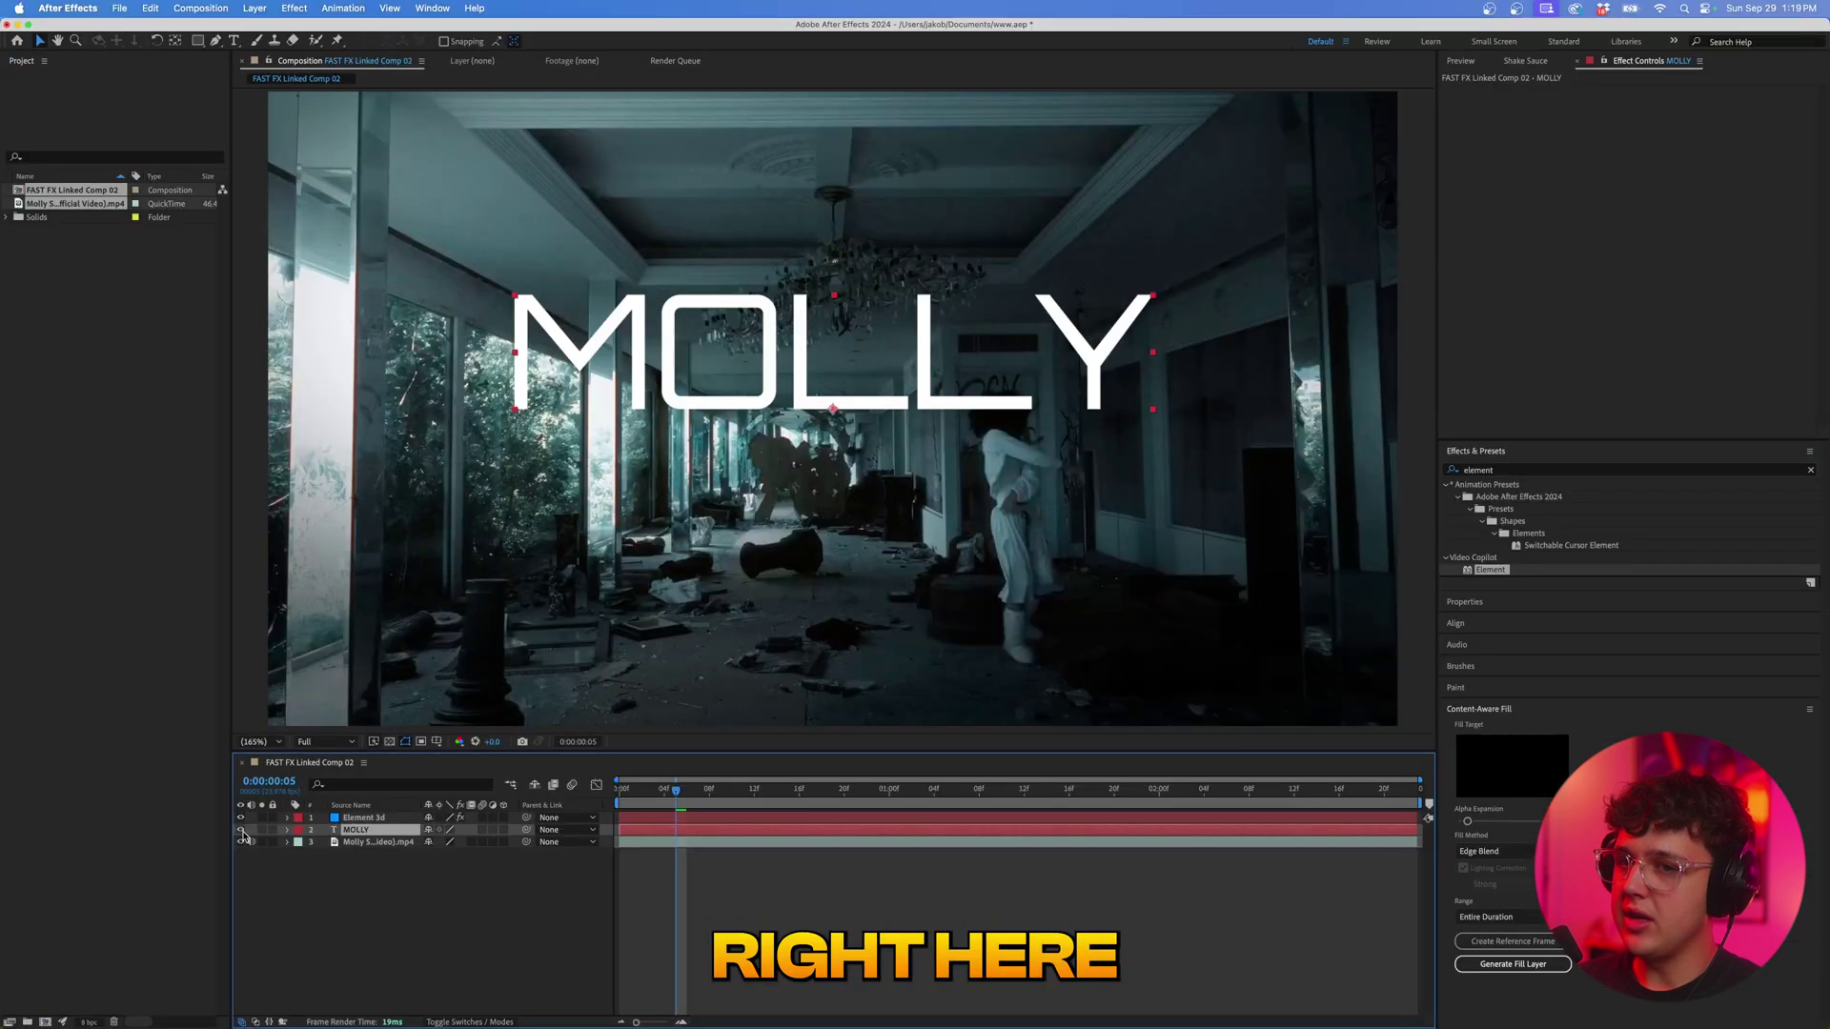
click(241, 830)
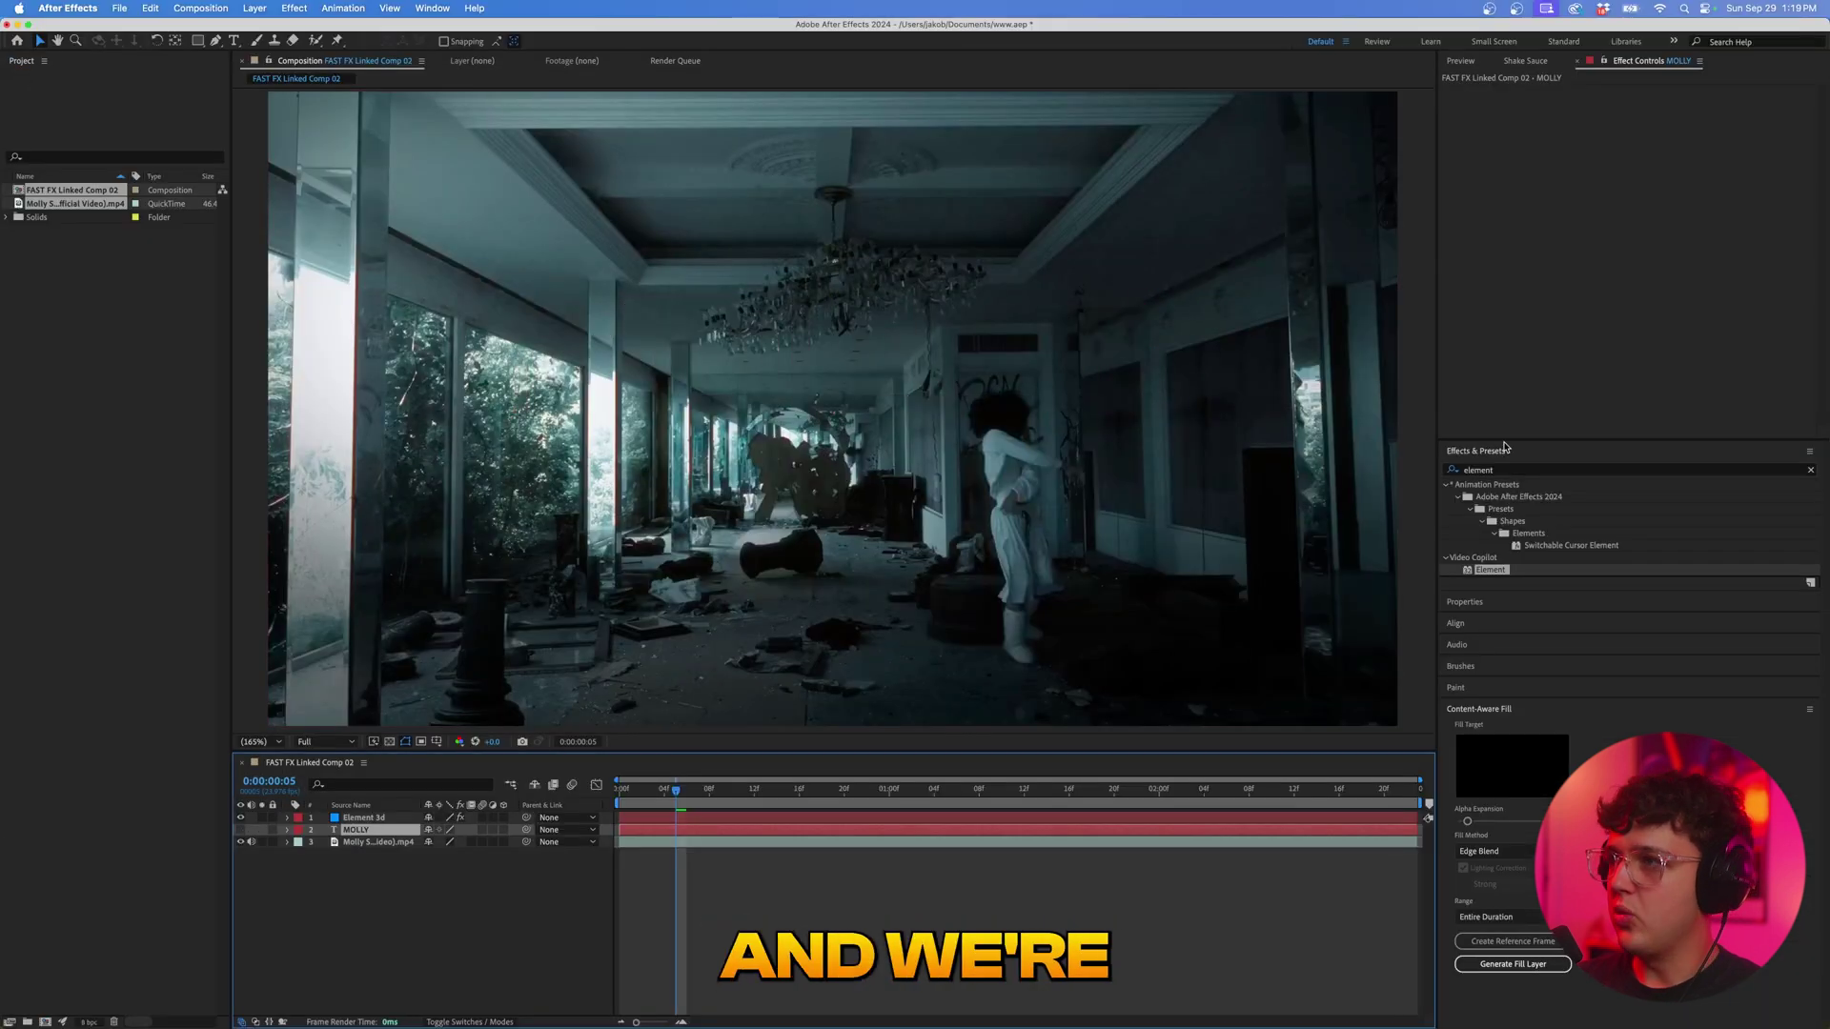
click(364, 818)
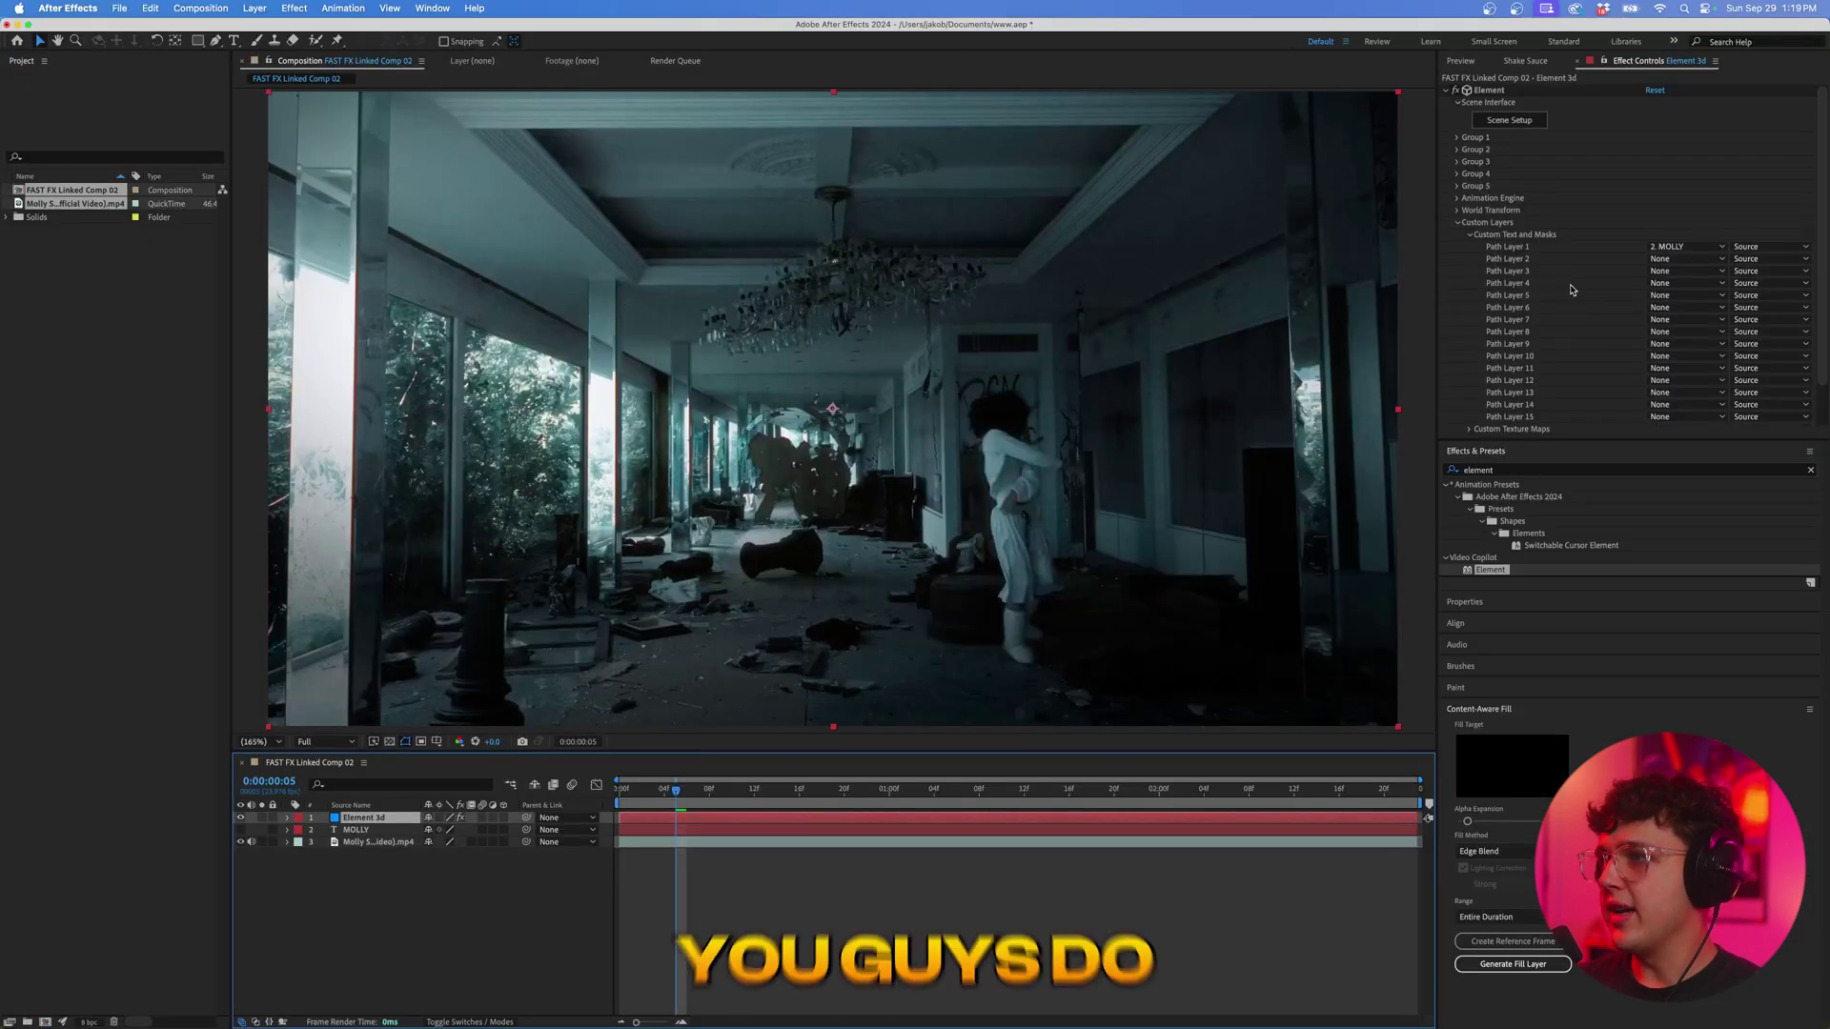
In Element's Custom Texture Maps settings, assign the music video footage layer to Layer 1.
scroll(1563, 286, down, 2)
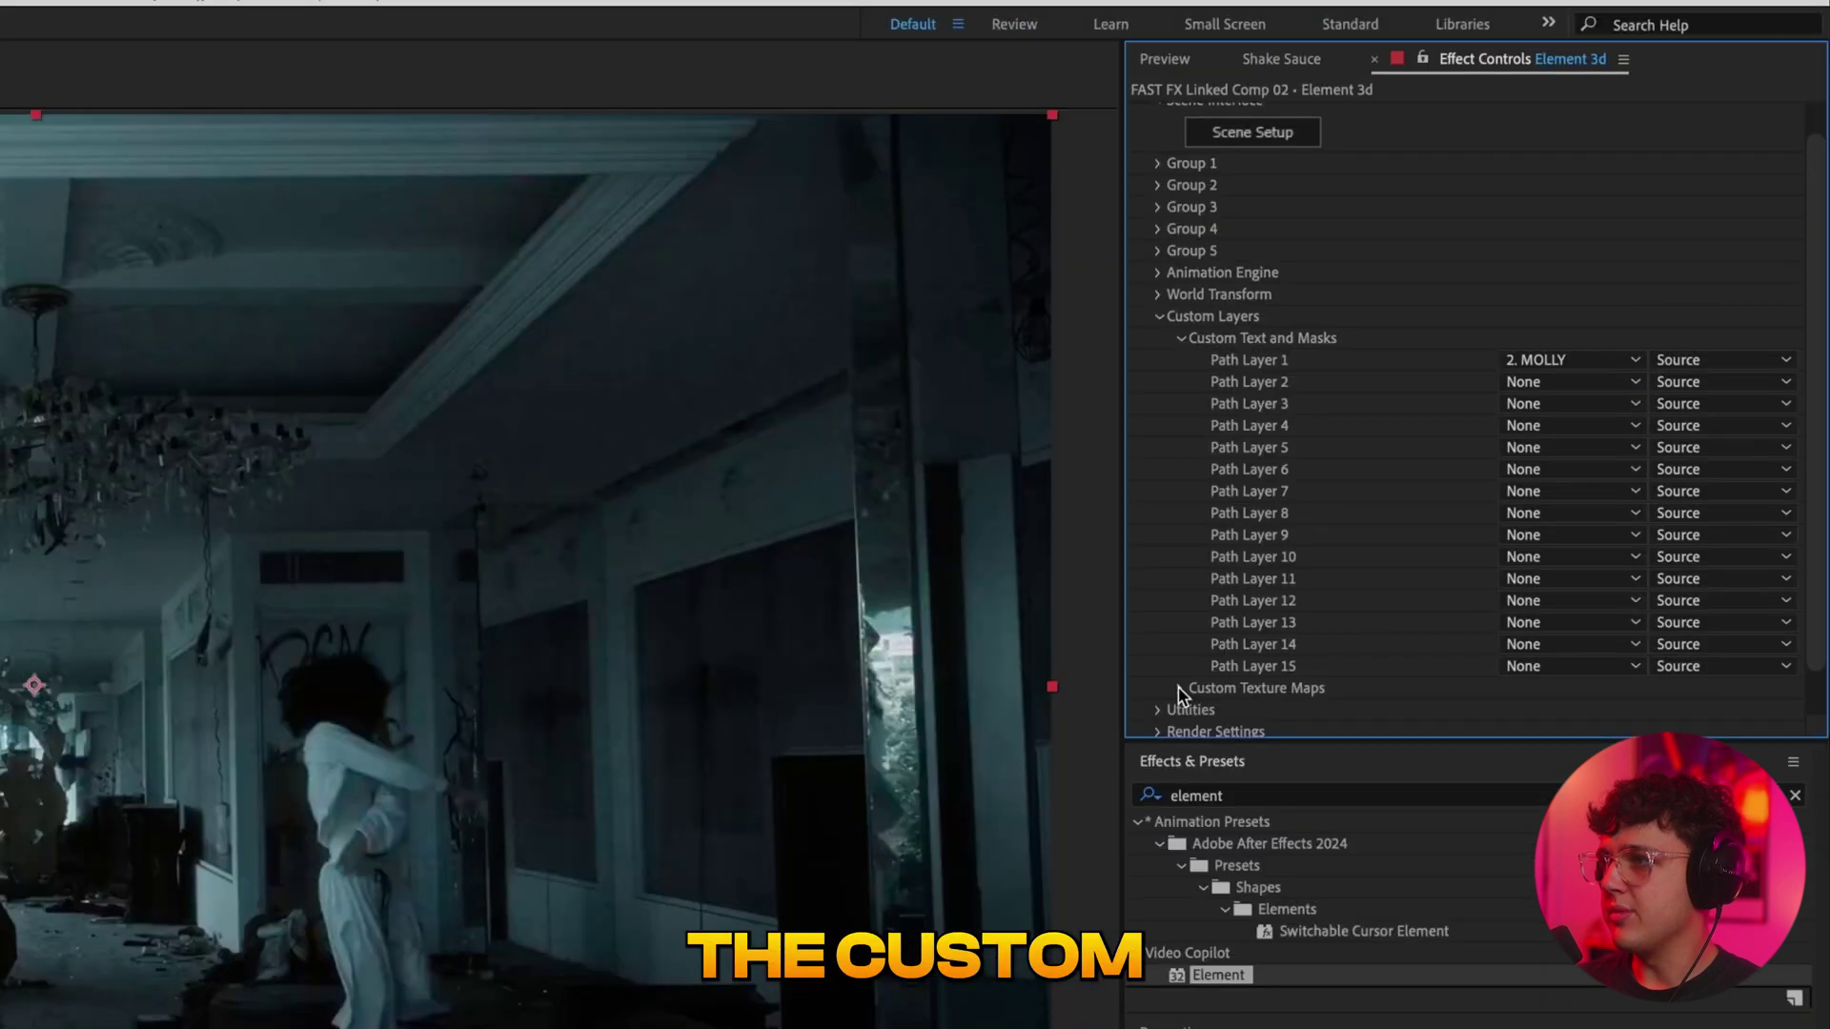
click(1180, 688)
scroll(1203, 693, down, 5)
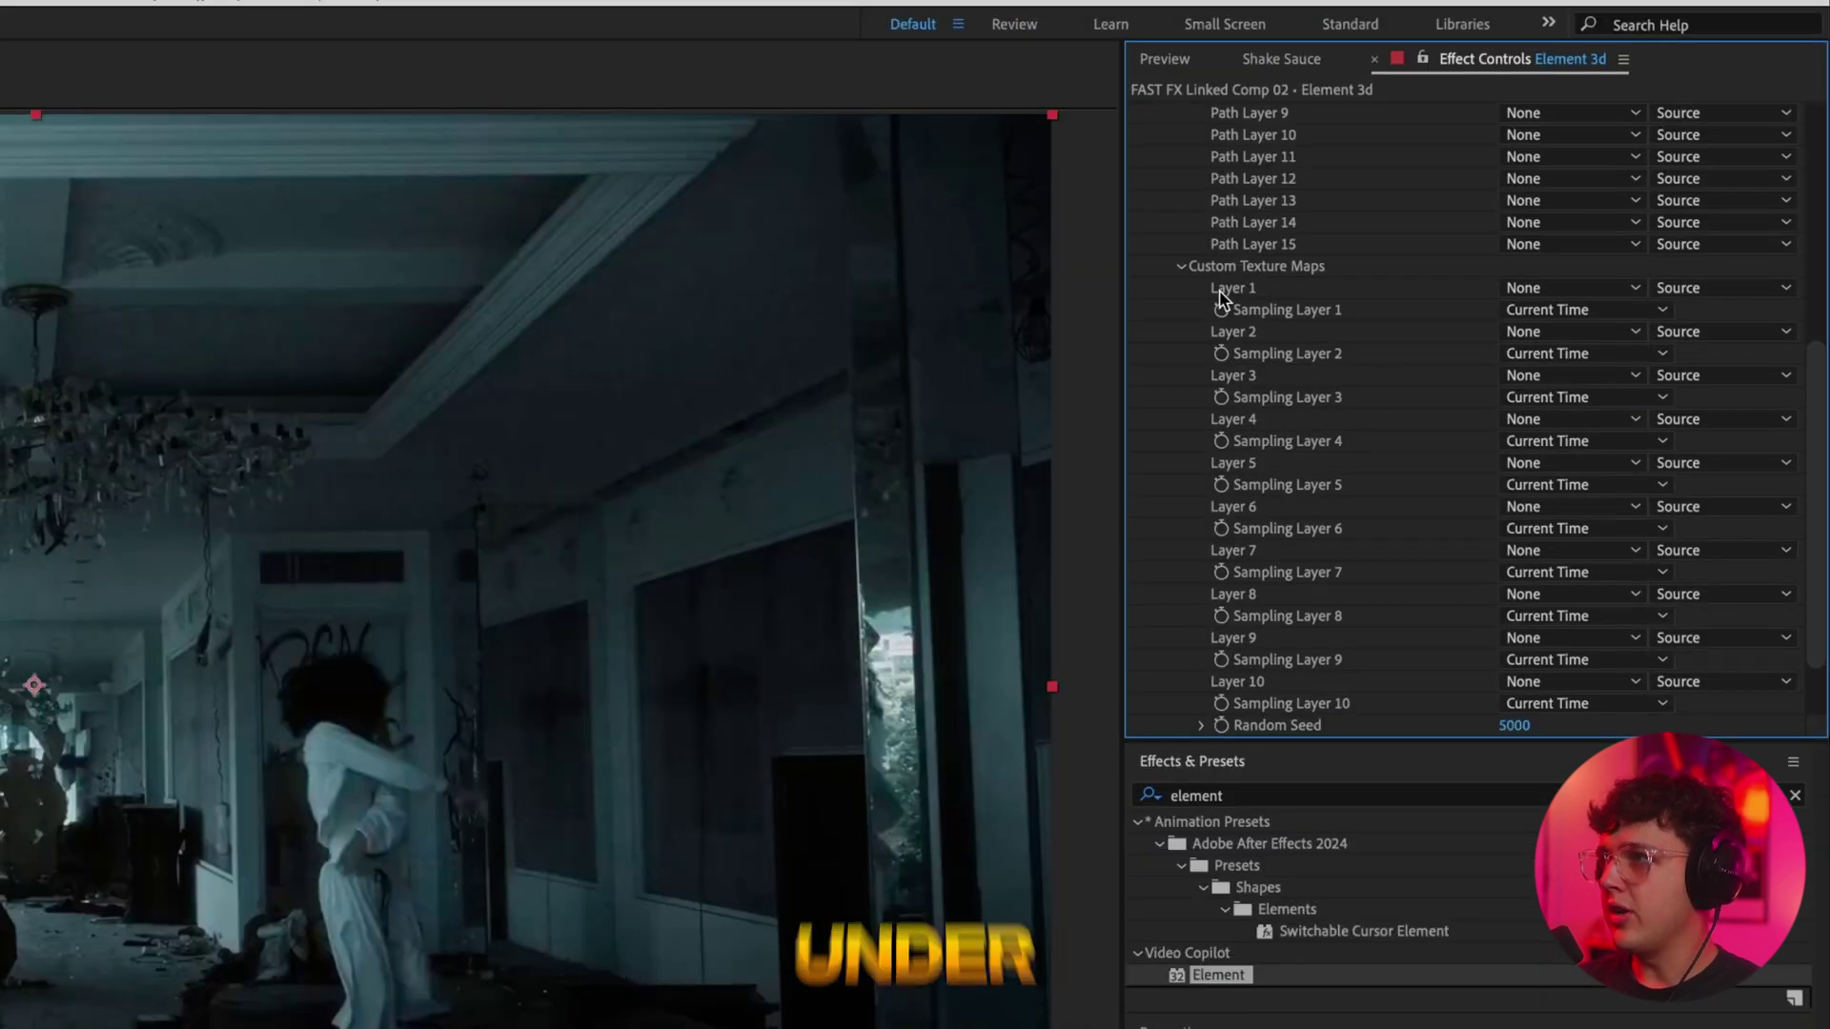
click(1525, 287)
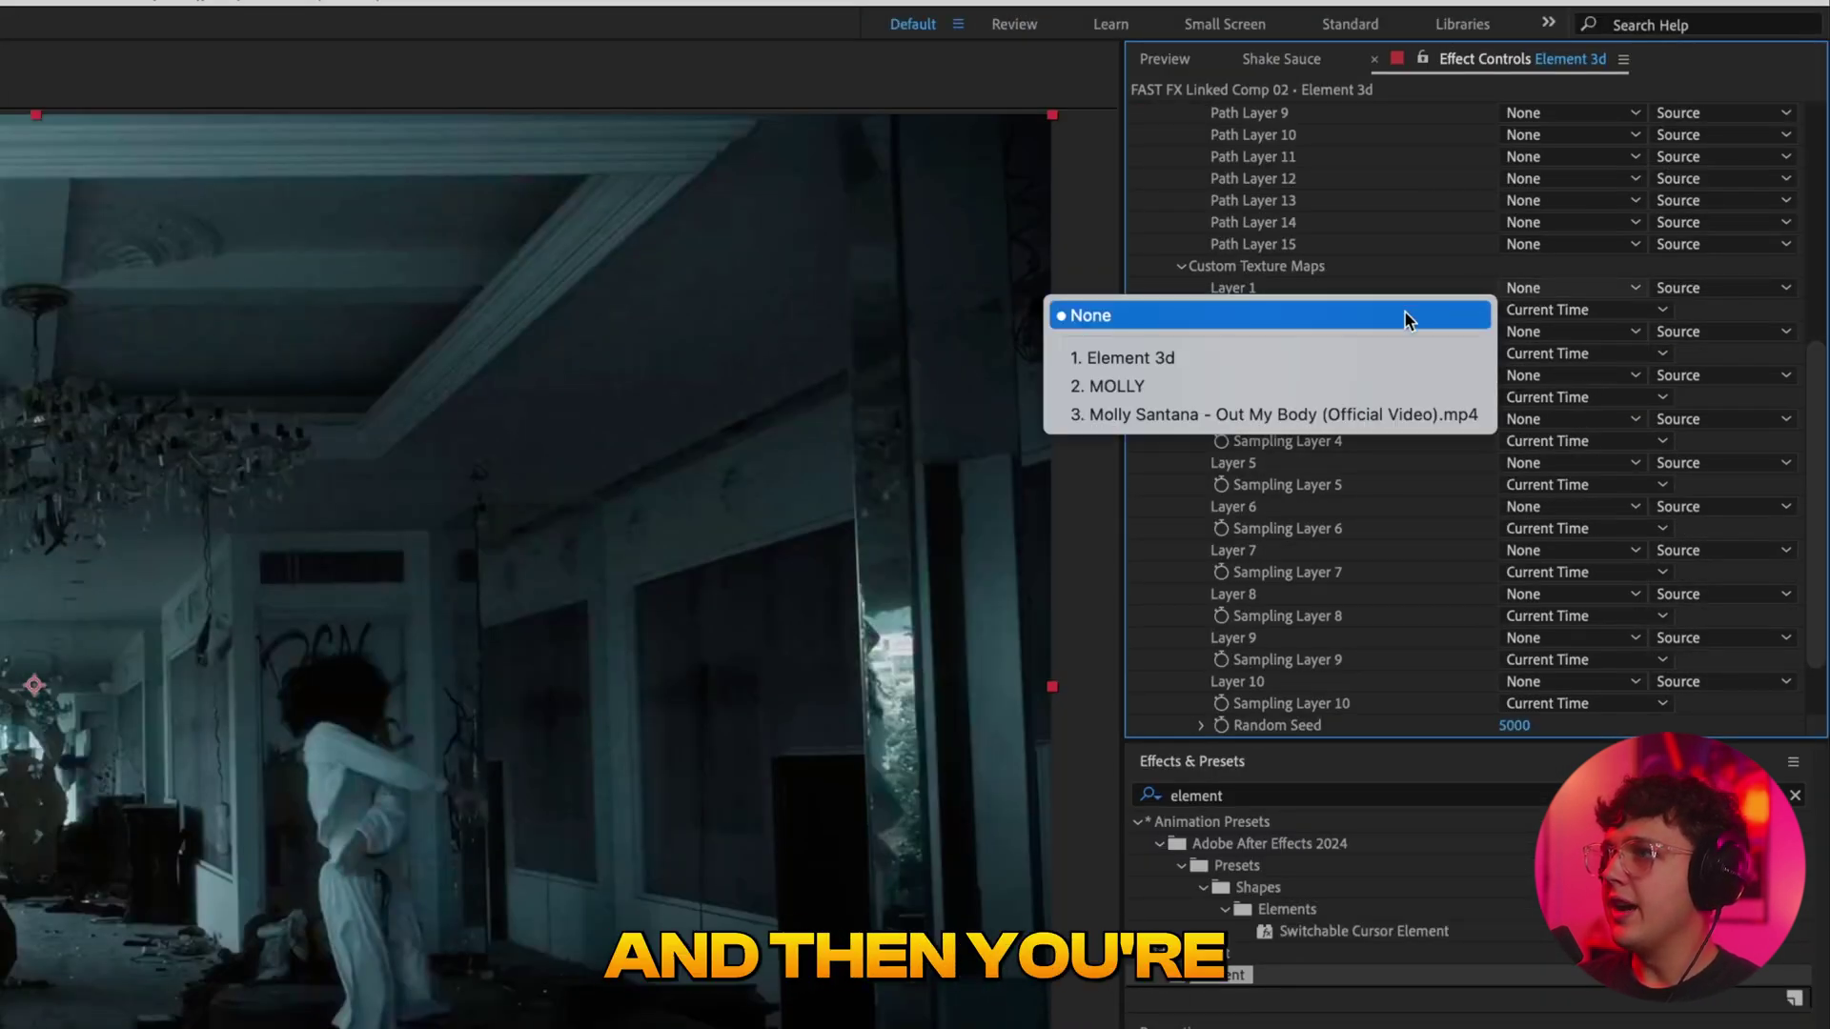
click(1475, 414)
scroll(1486, 416, up, 5)
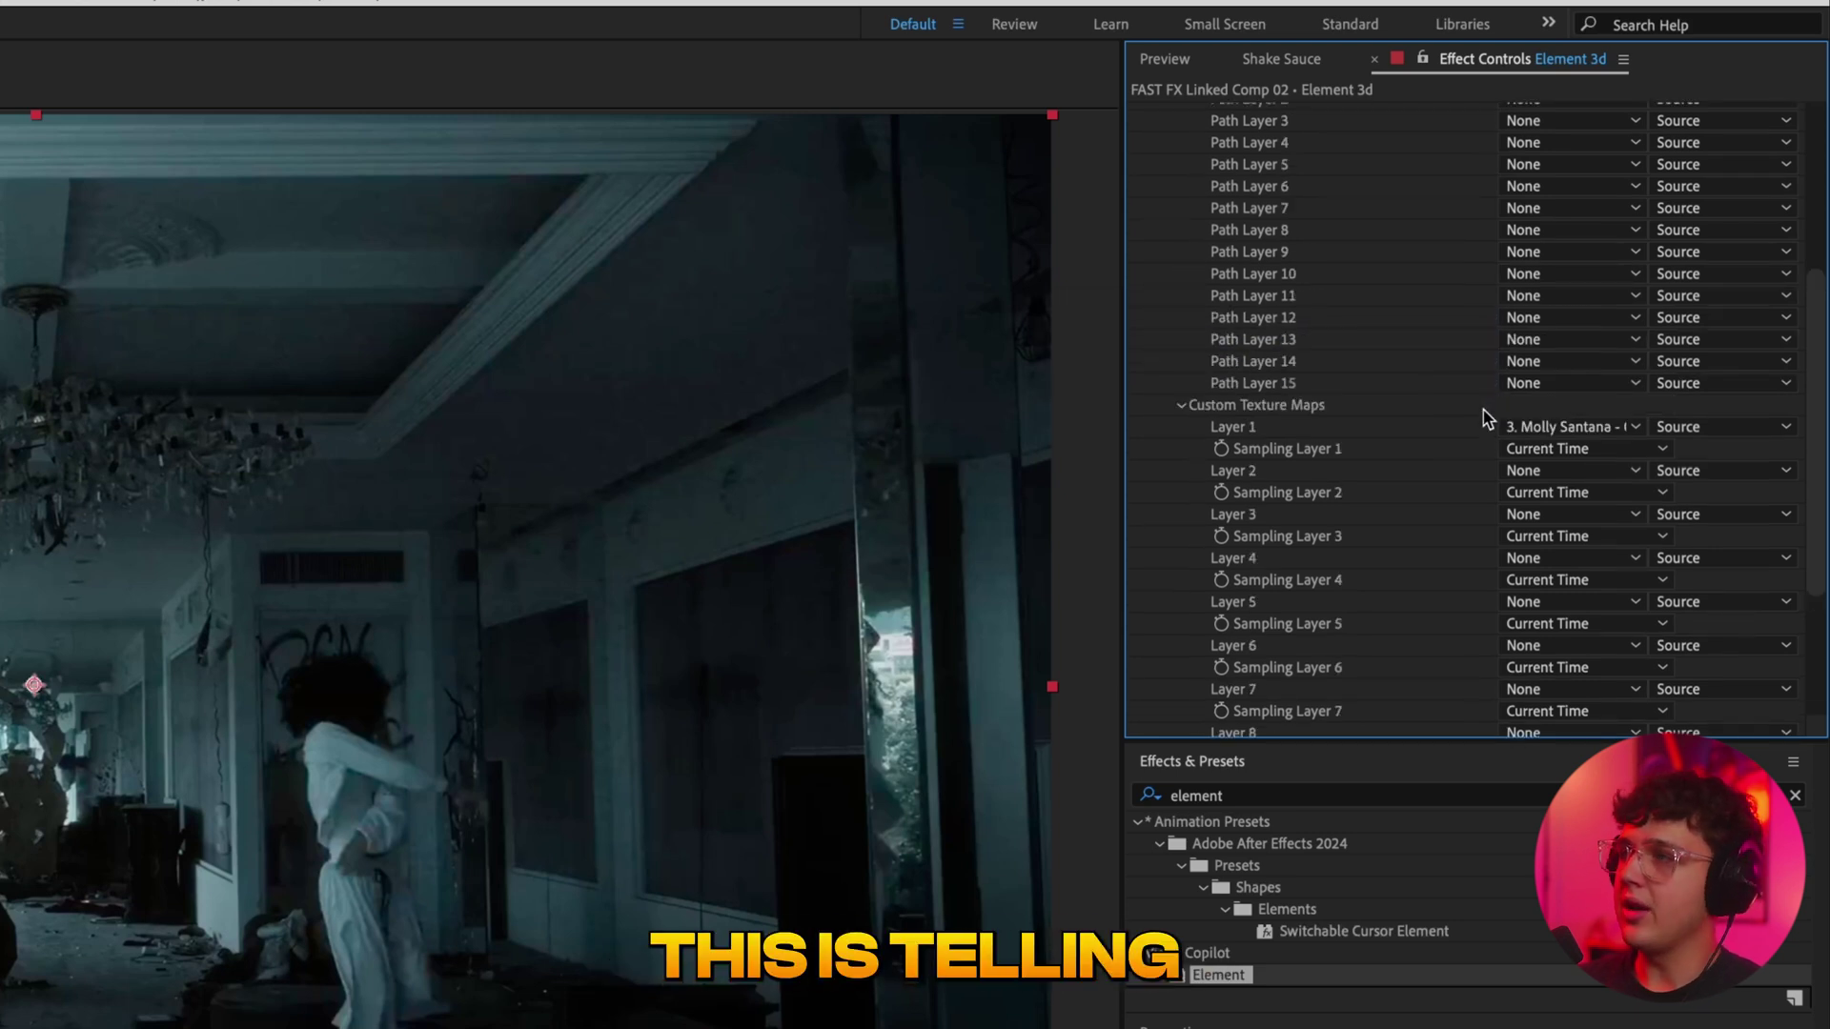
scroll(1445, 294, up, 3)
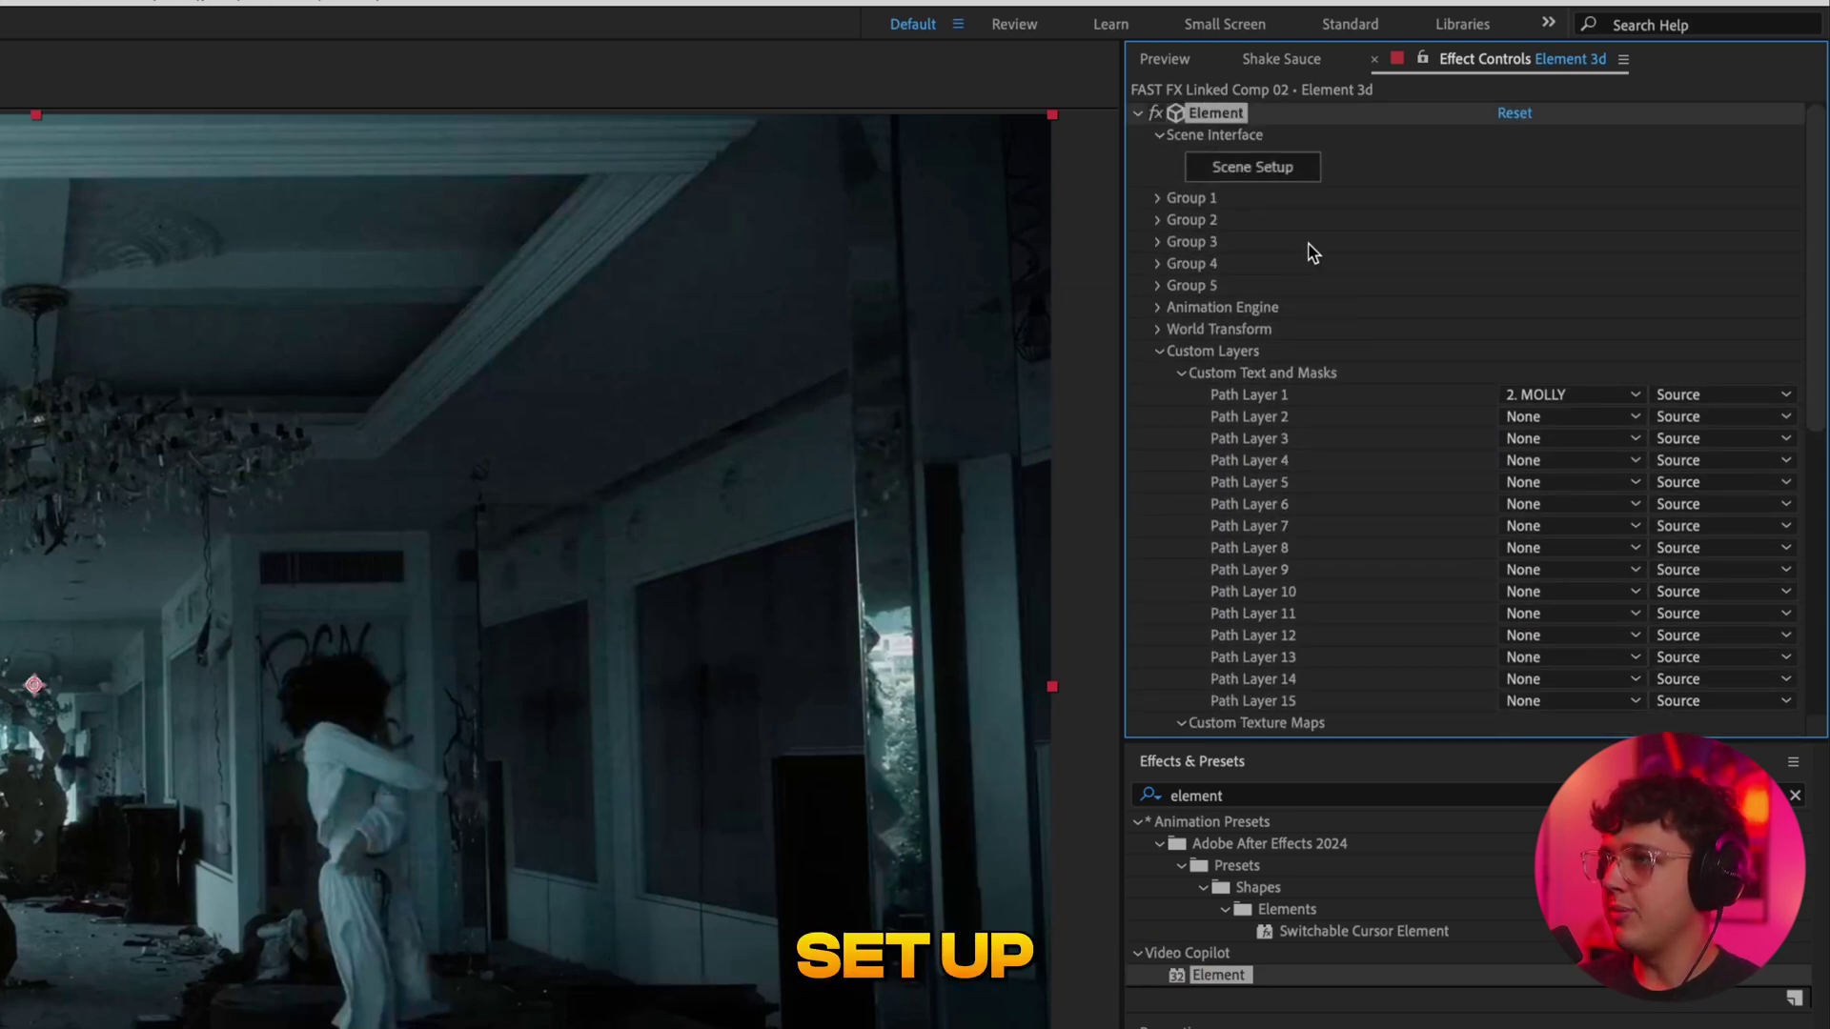
scroll(1319, 266, down, 2)
scroll(1499, 298, down, 1)
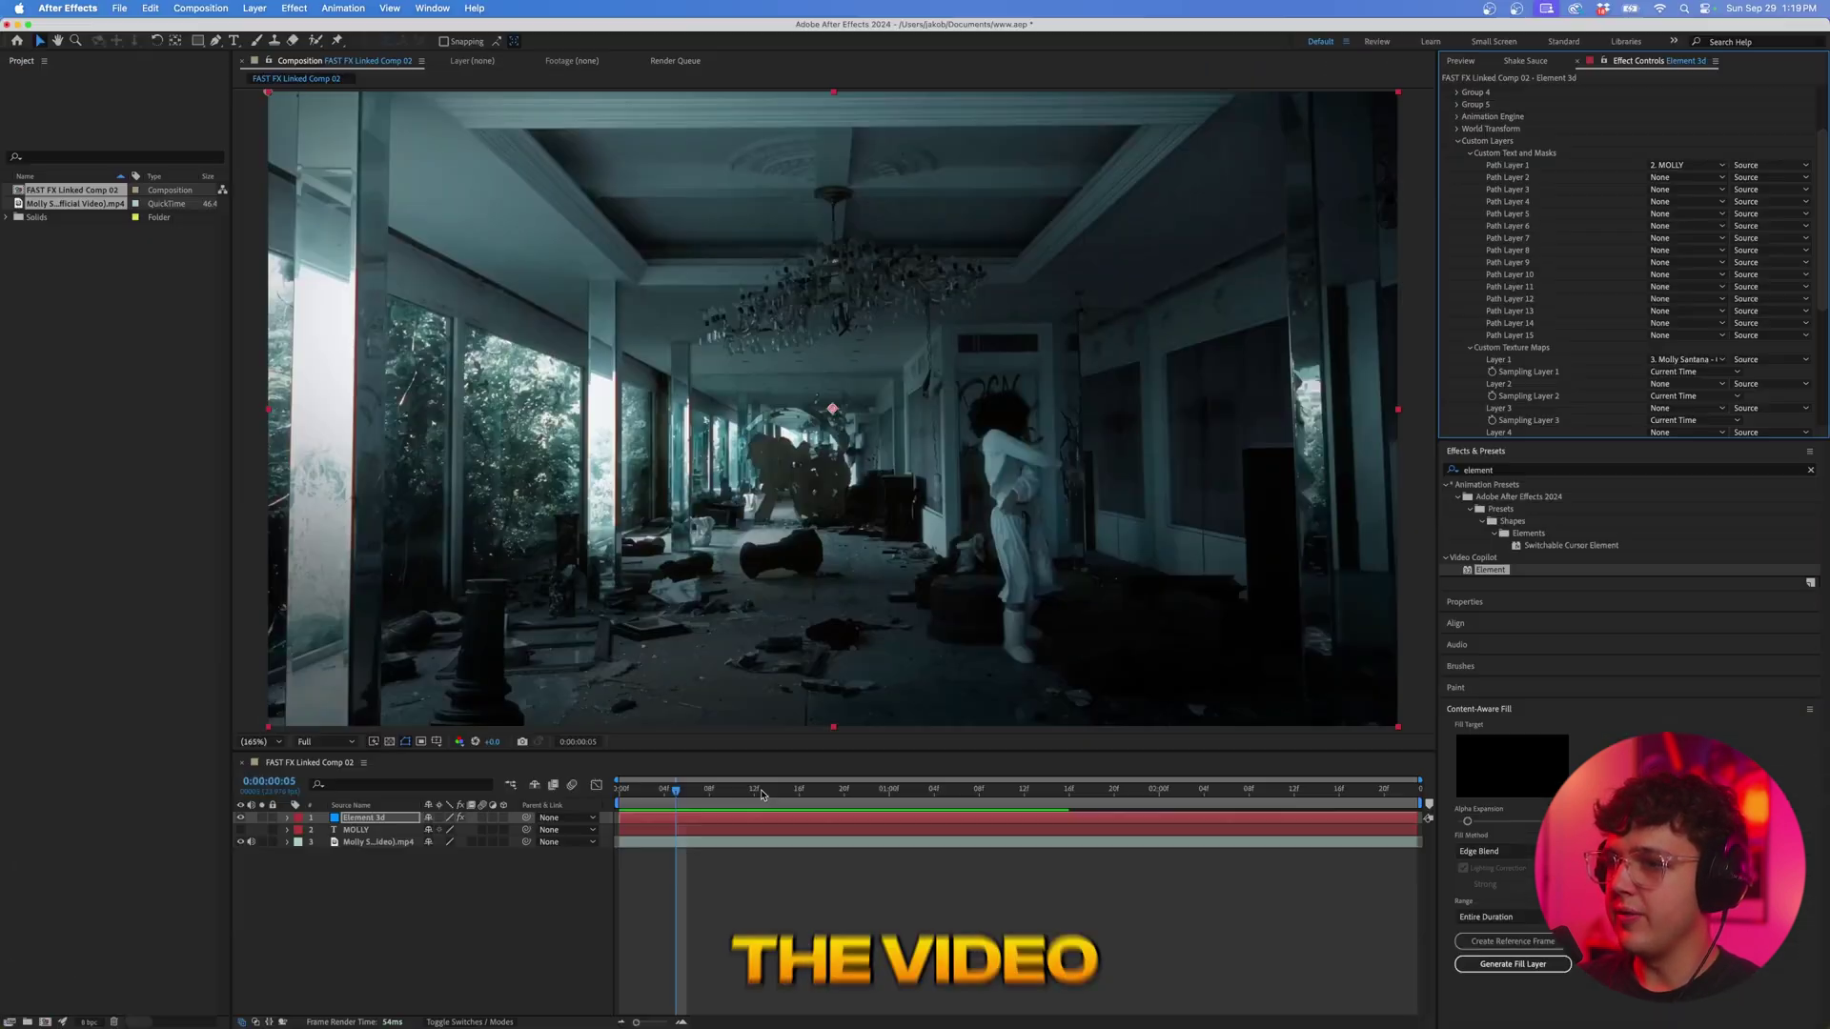
Move the playhead to frame 10, open Element's Scene Setup and extrude the MOLLY text path into a 3D model.
drag(760, 797, 847, 800)
click(741, 790)
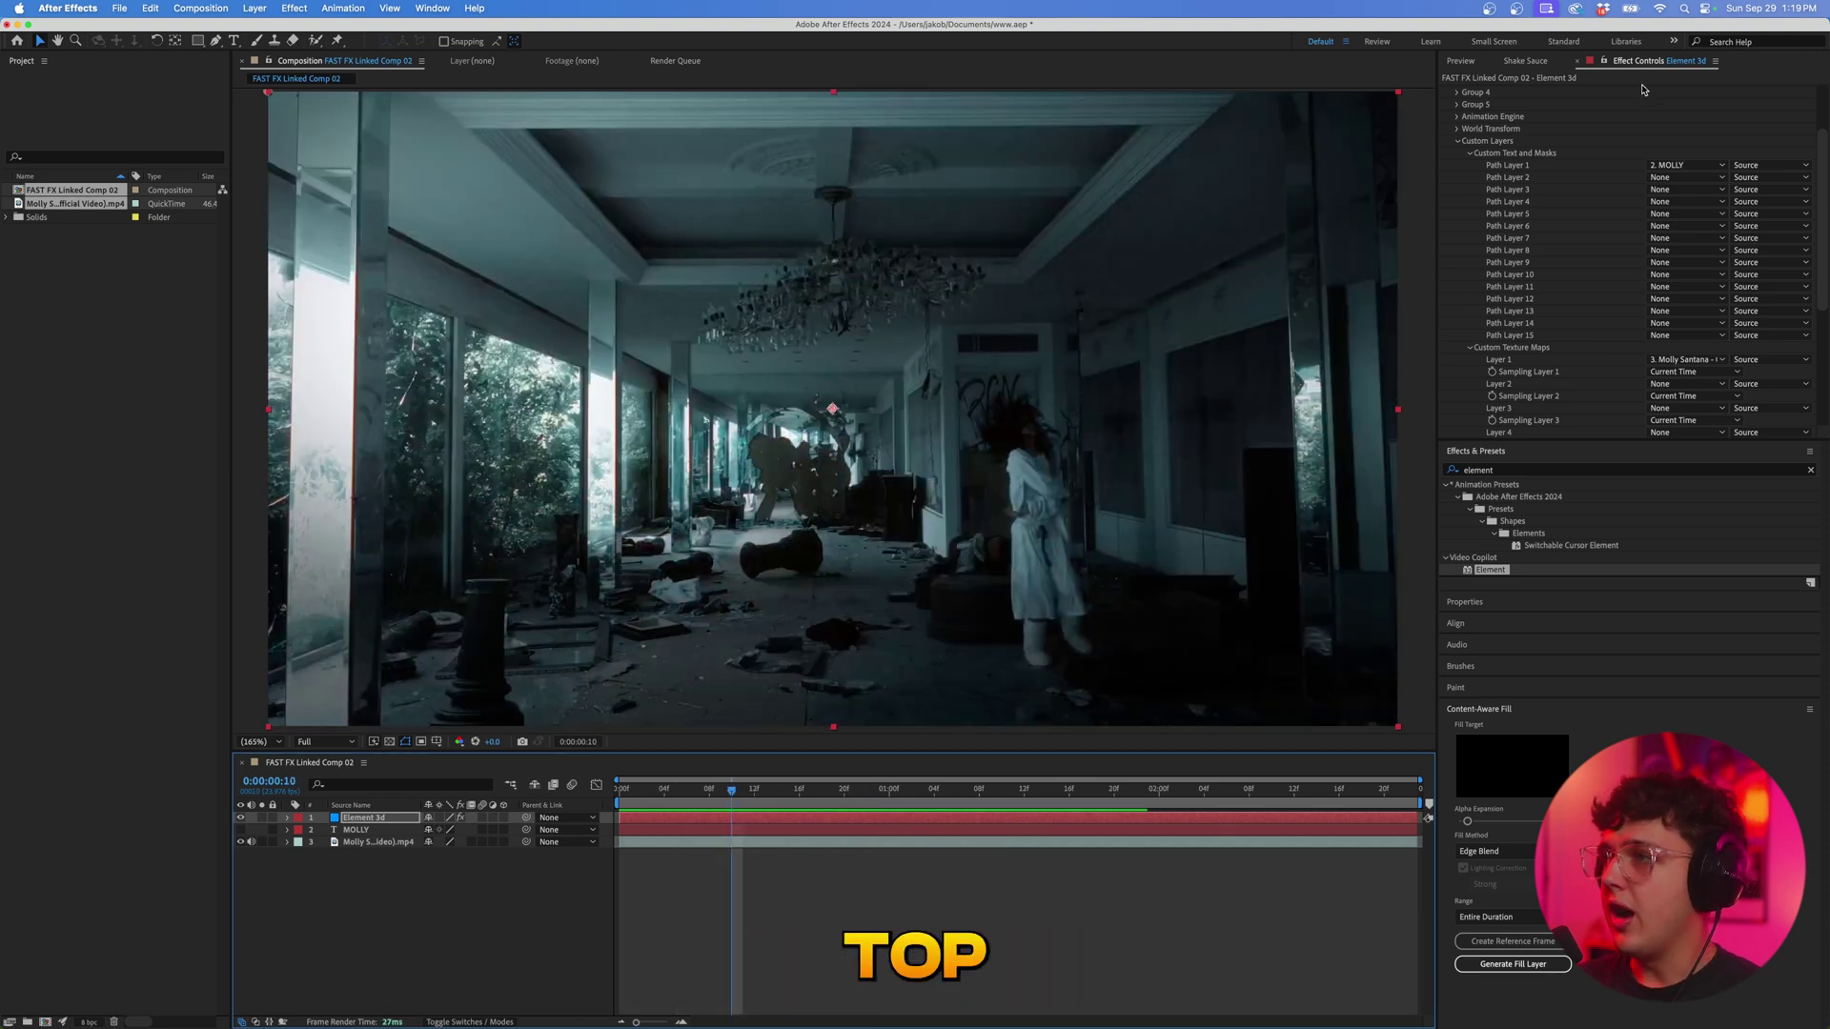
scroll(1609, 272, up, 5)
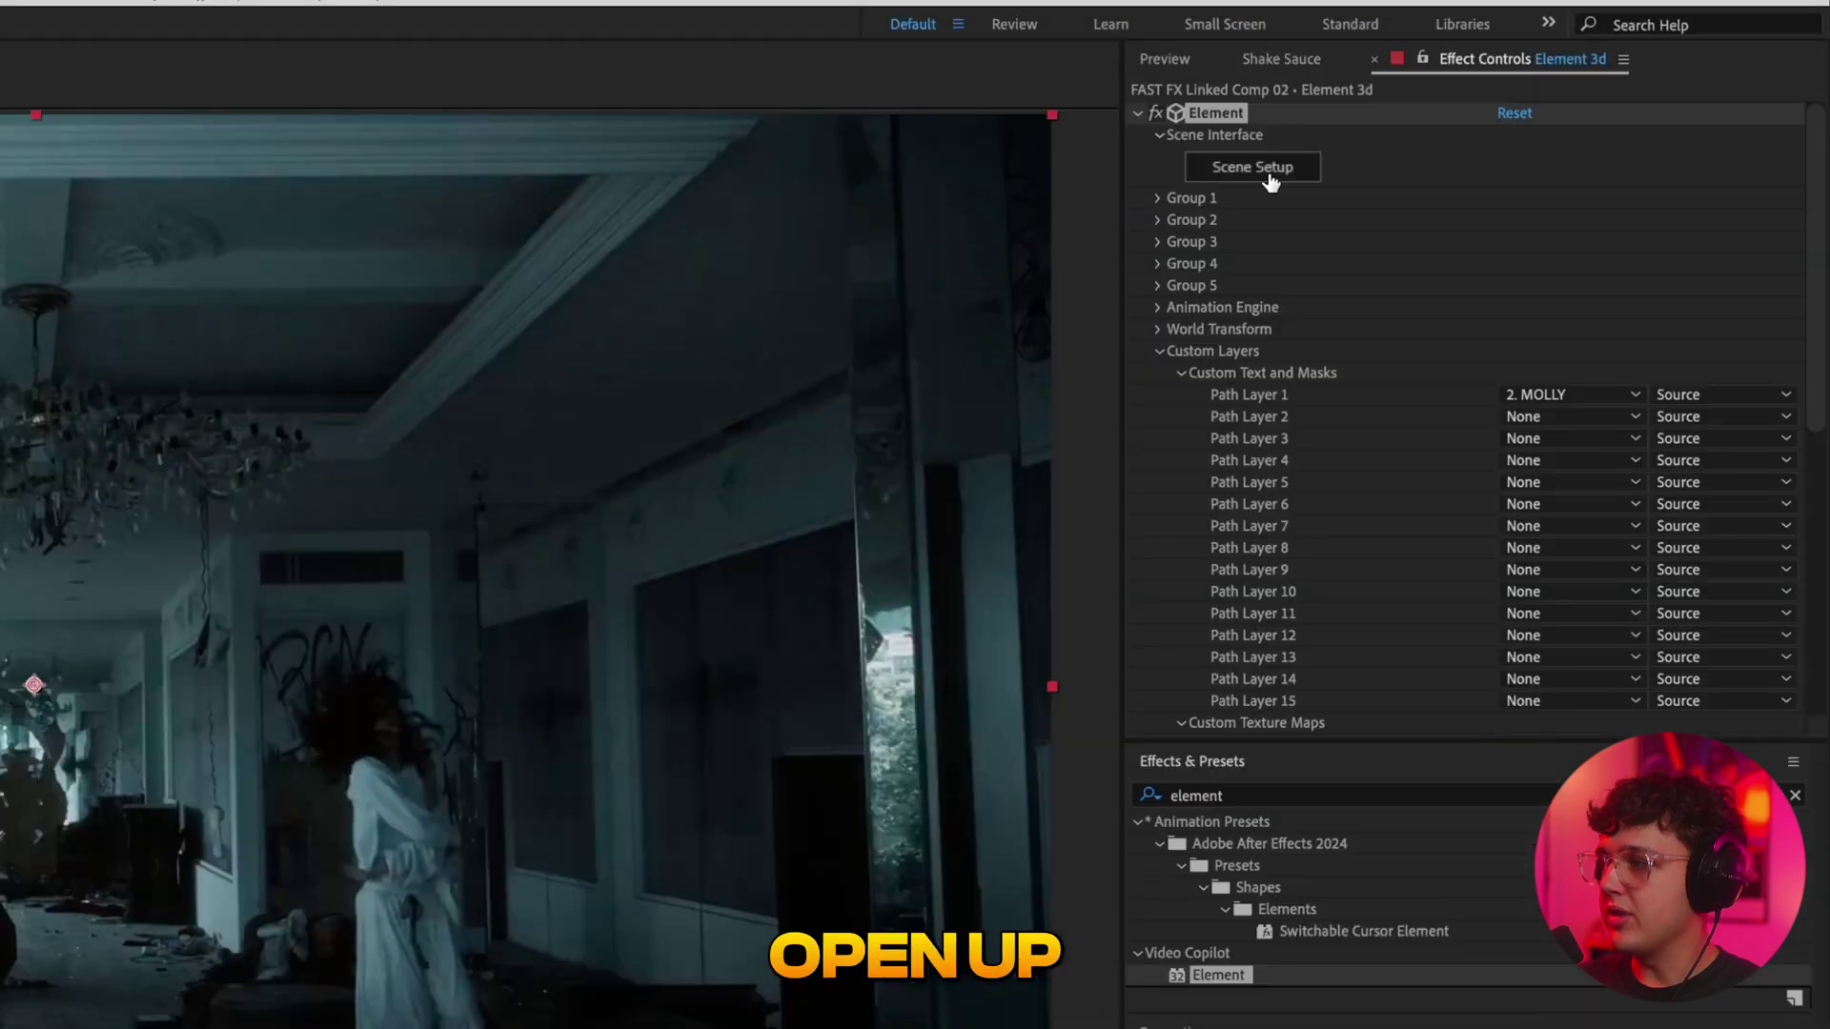
click(1270, 181)
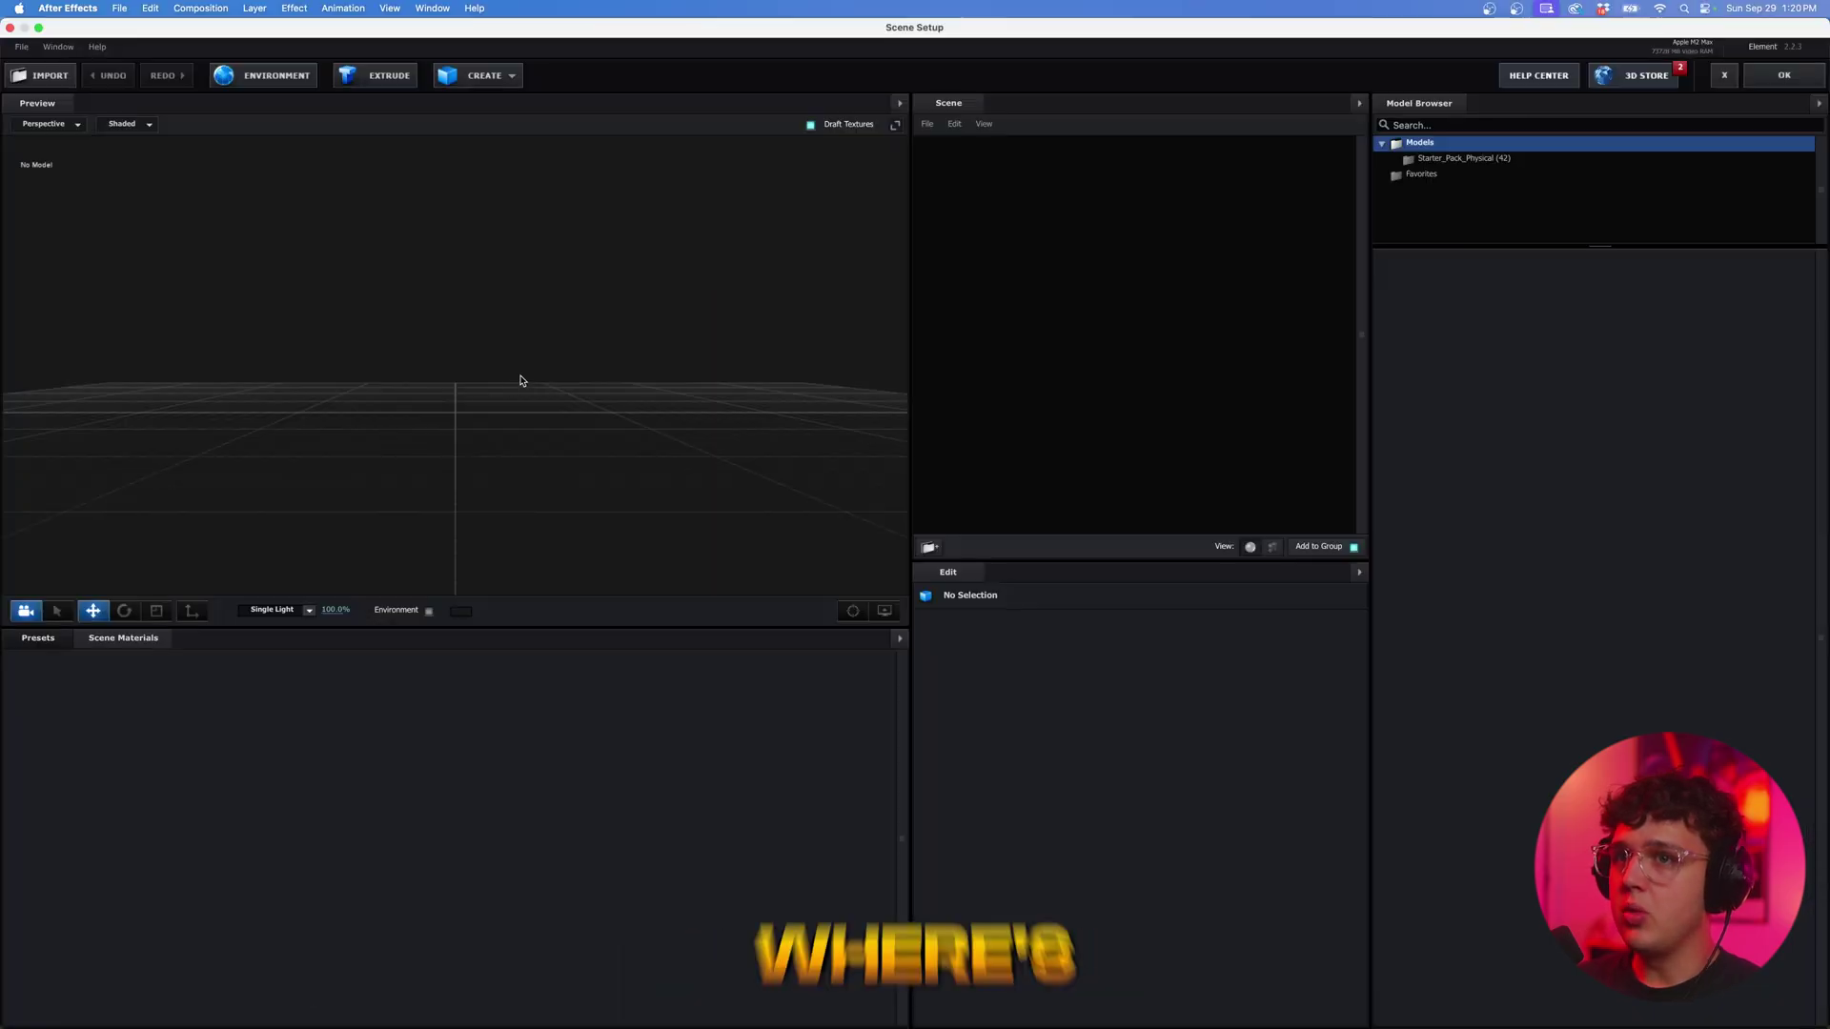
mouse_move(523, 380)
mouse_down()
mouse_move(478, 404)
mouse_move(531, 384)
mouse_up()
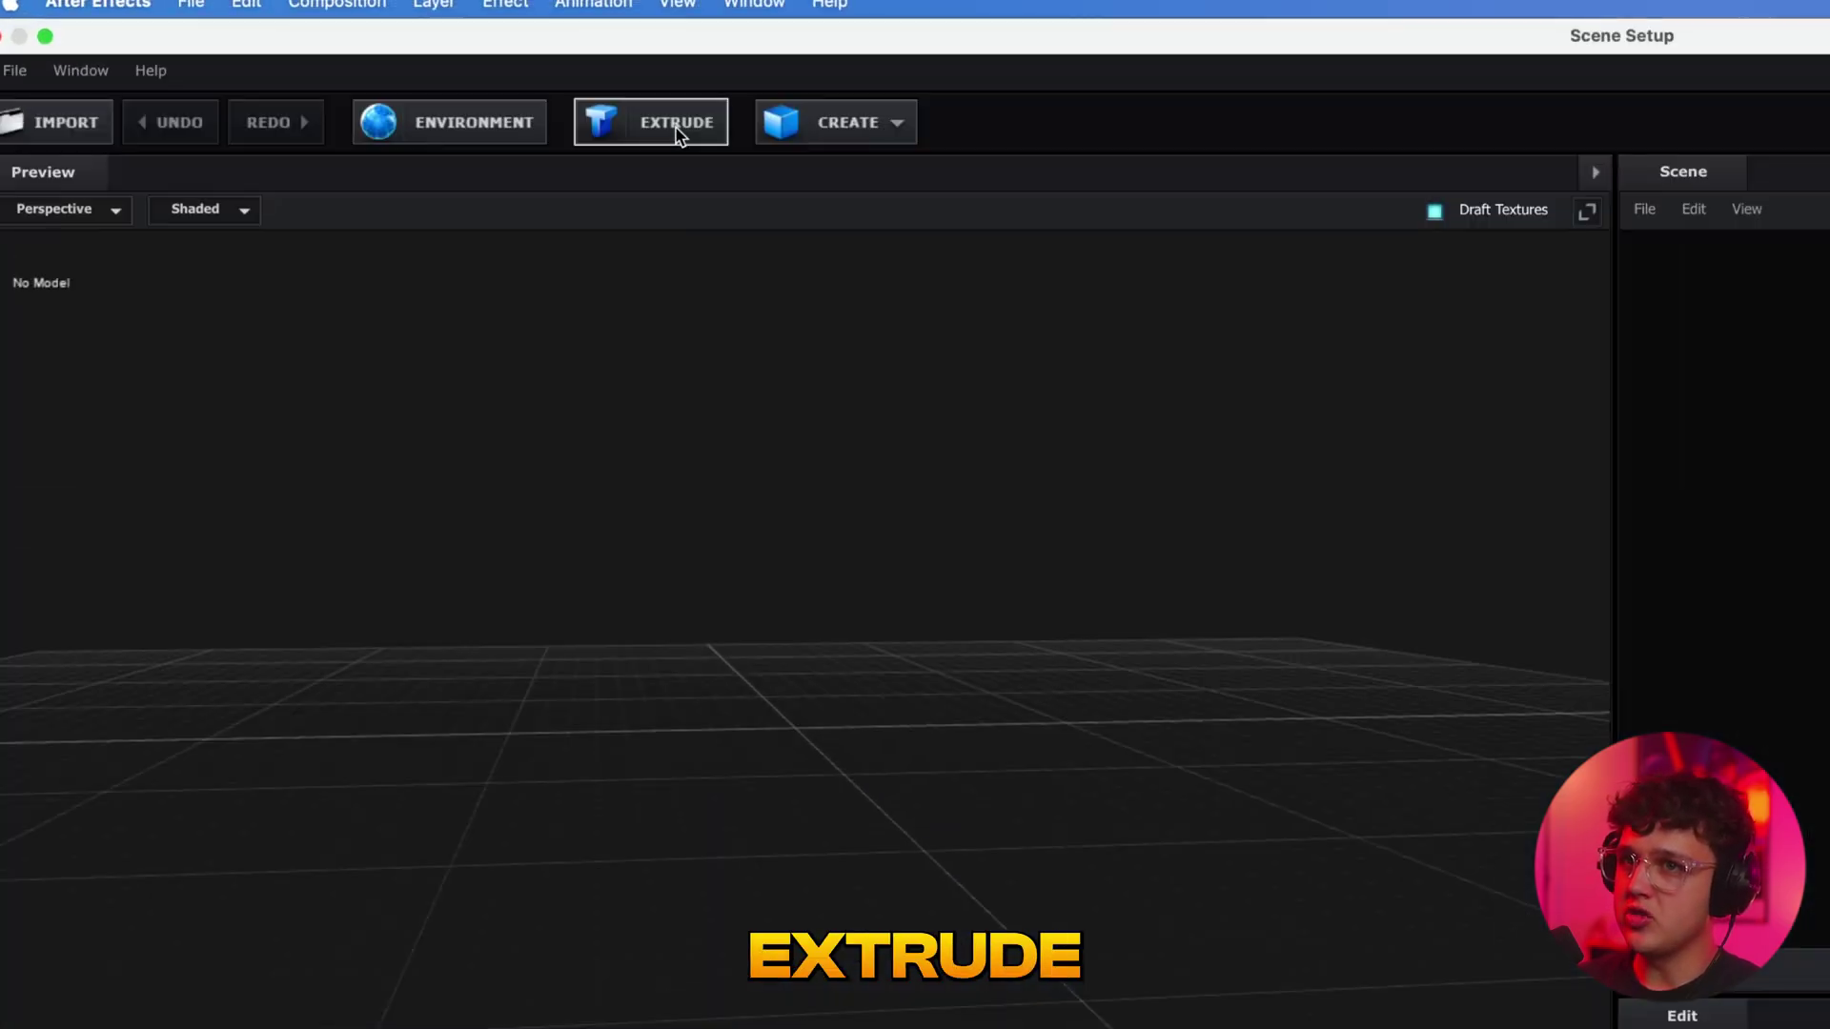
click(385, 82)
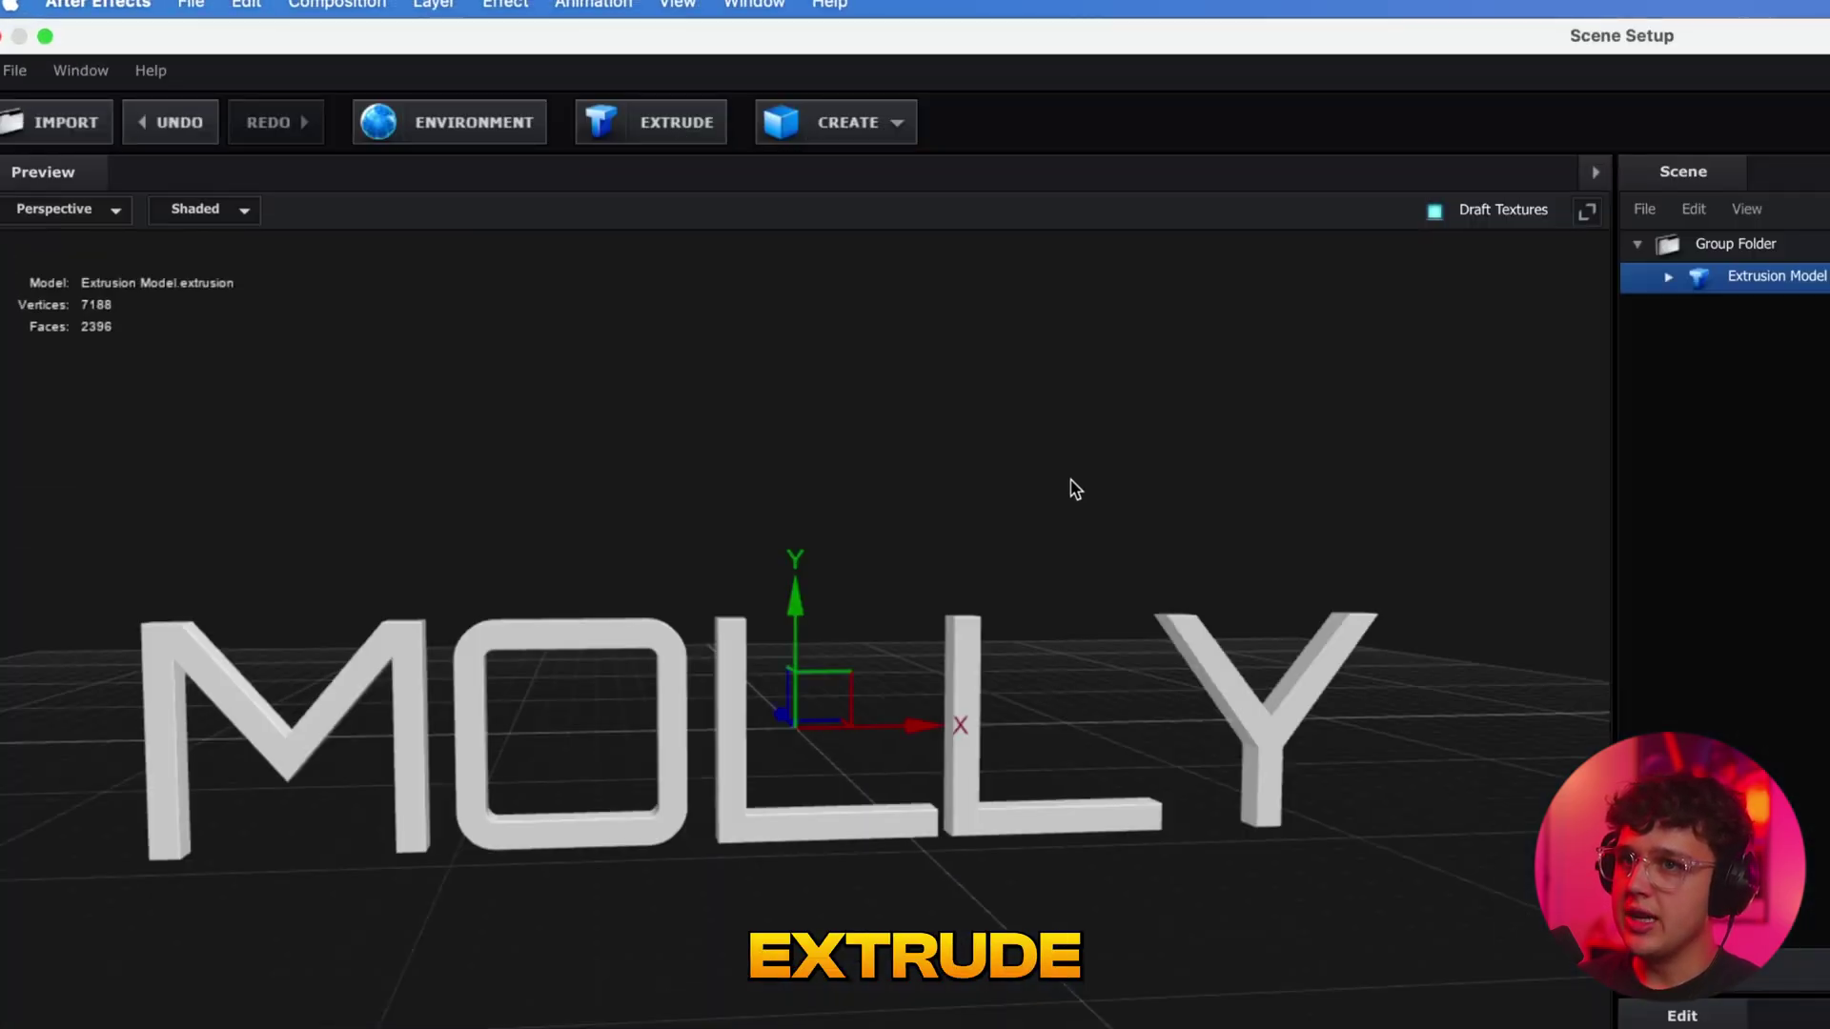
mouse_move(598, 270)
mouse_down()
mouse_move(529, 238)
mouse_move(541, 282)
mouse_move(599, 245)
mouse_up()
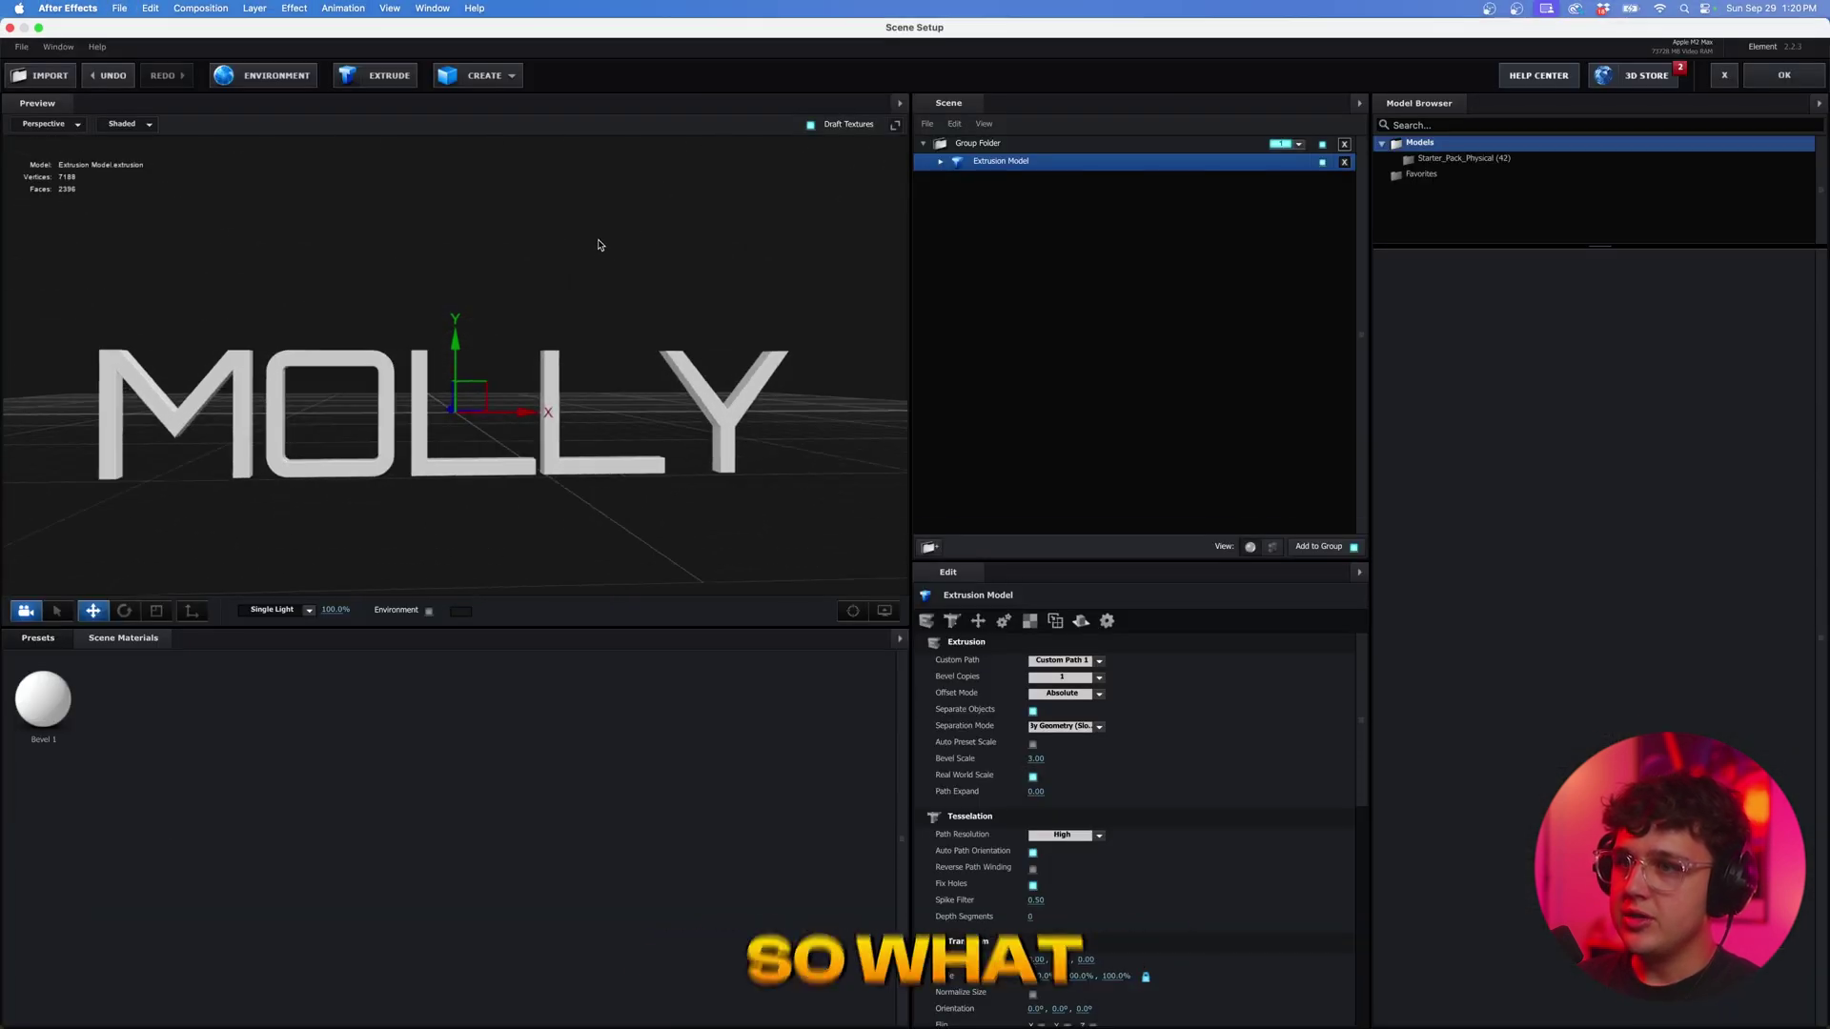
Thicken the 3D MOLLY letters by raising the Bevel 1 Extrude value to about 3.
click(941, 164)
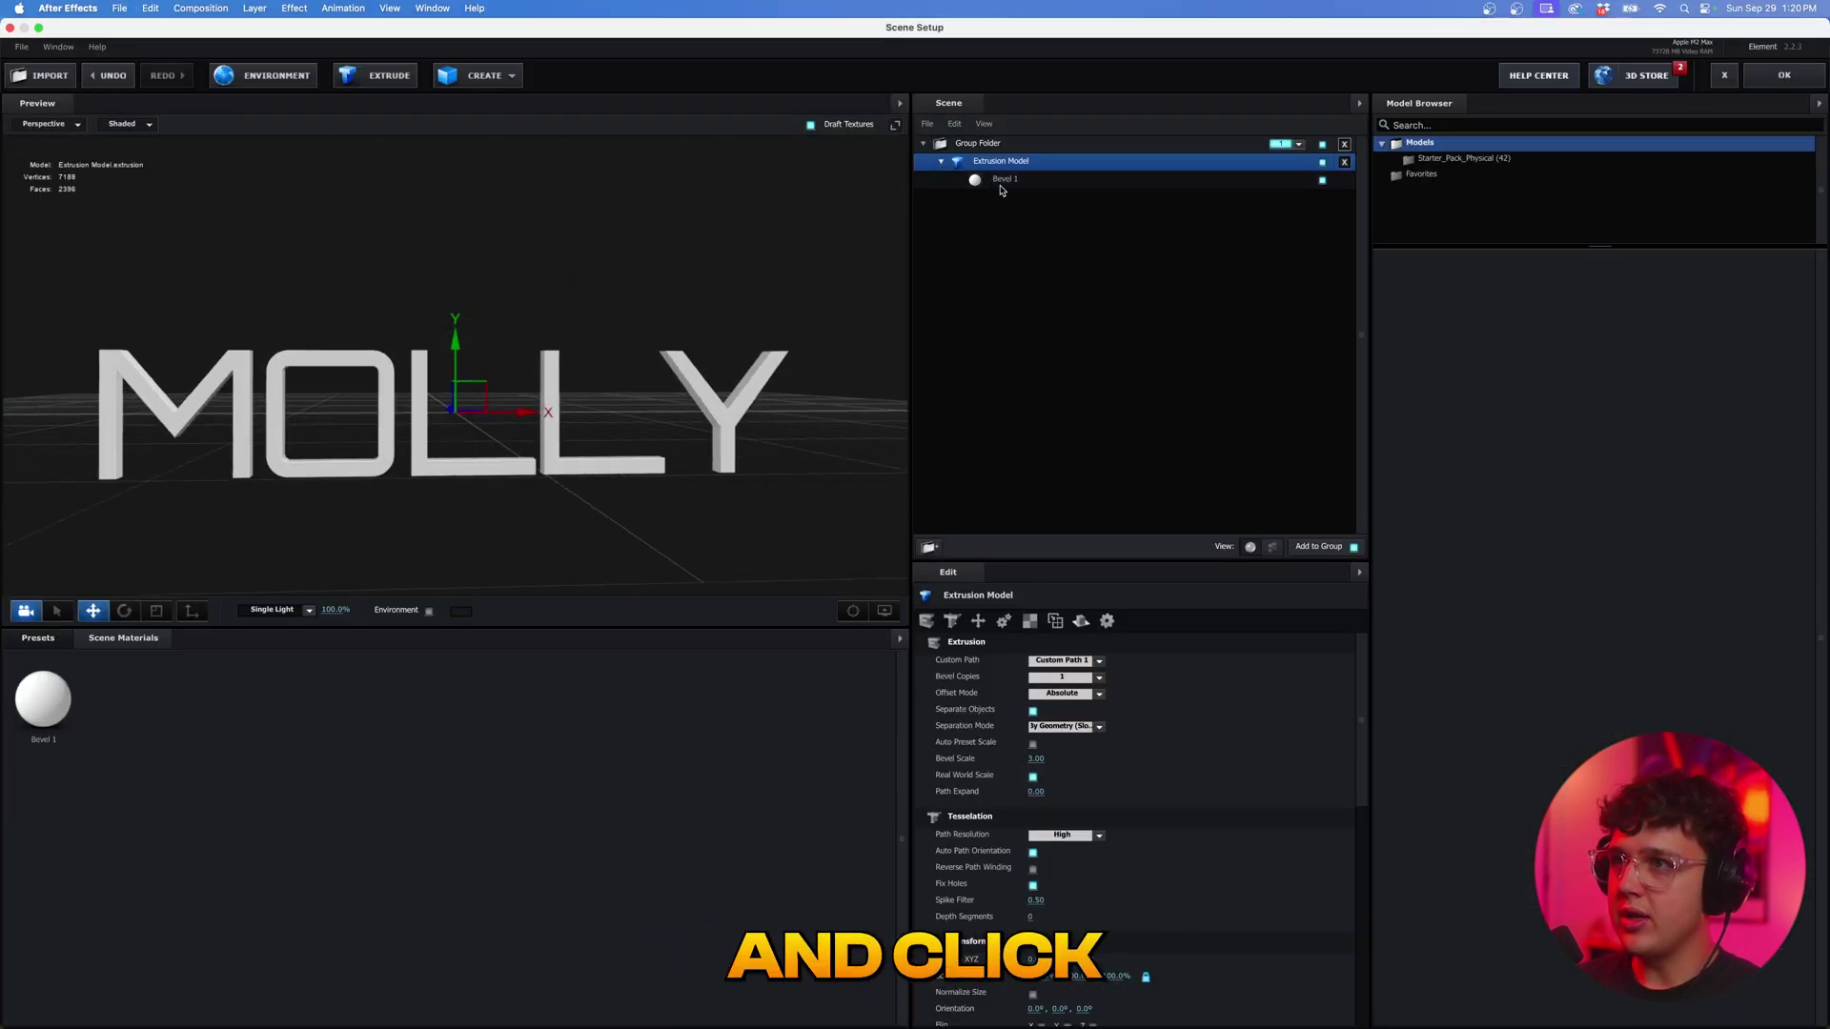
click(1001, 187)
drag(1036, 659, 1211, 660)
drag(849, 359, 725, 278)
drag(1036, 659, 1115, 648)
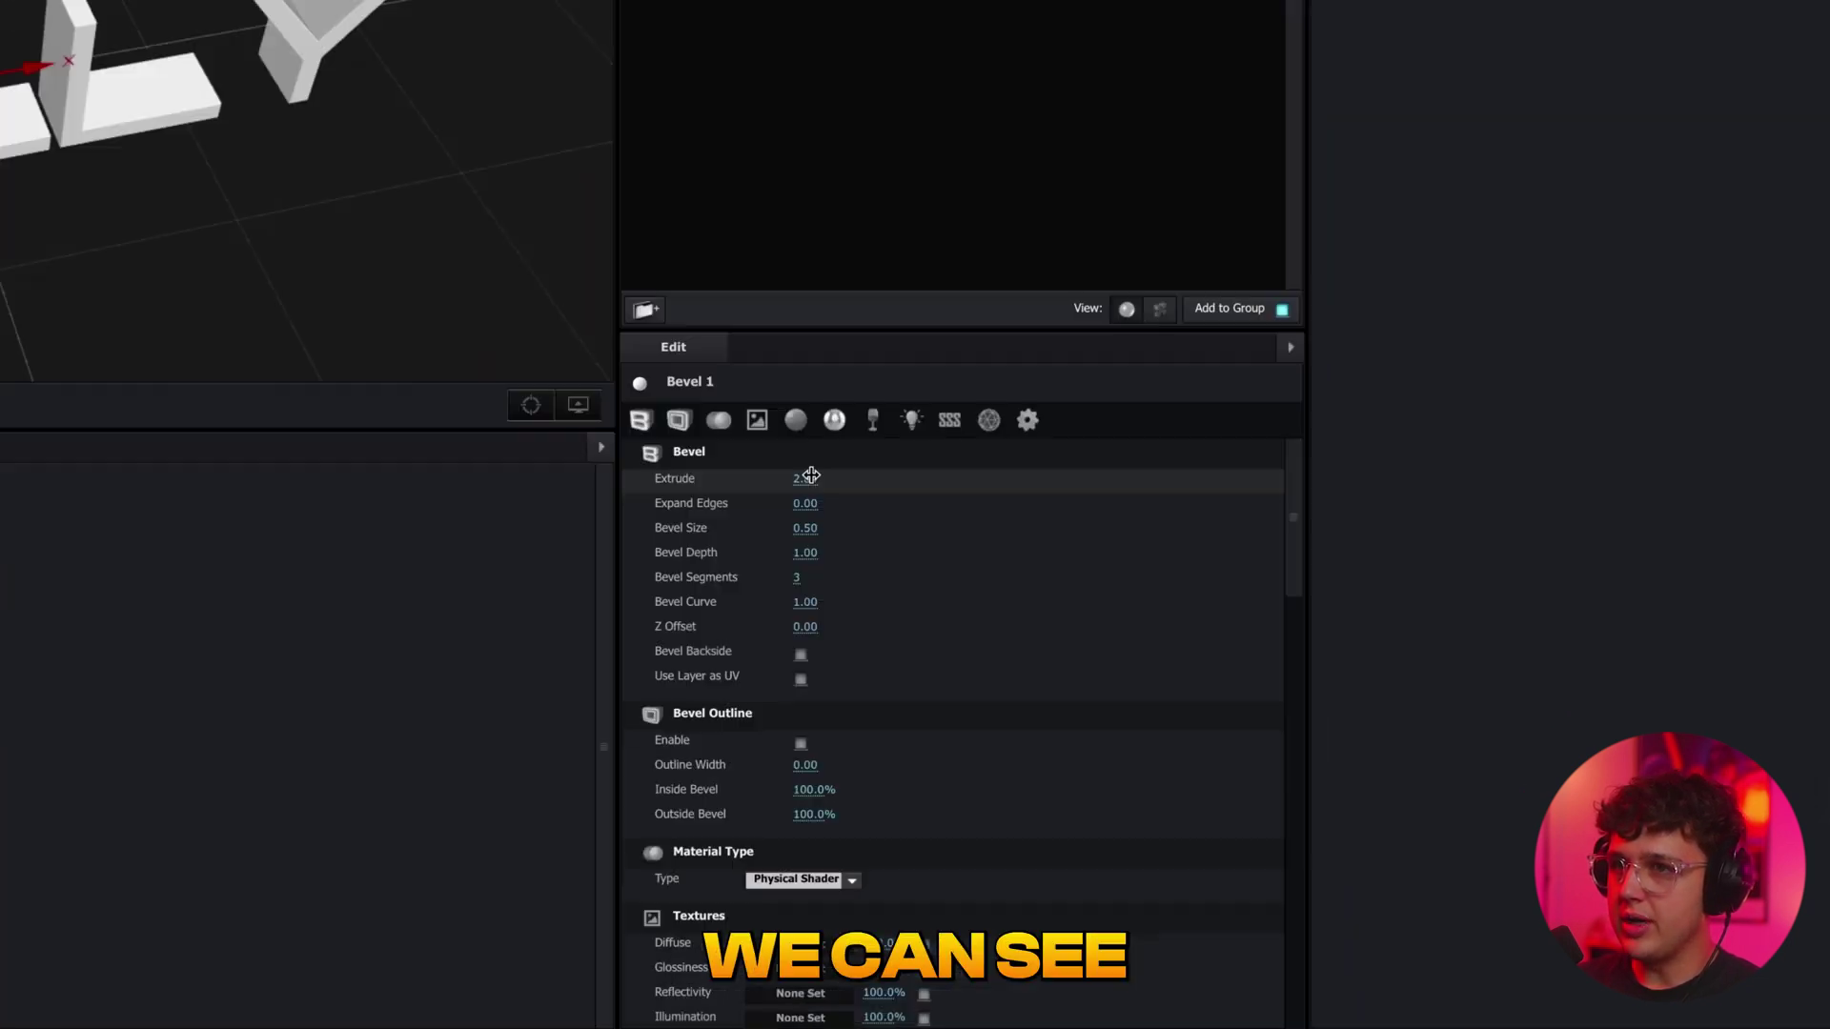
drag(925, 463, 942, 522)
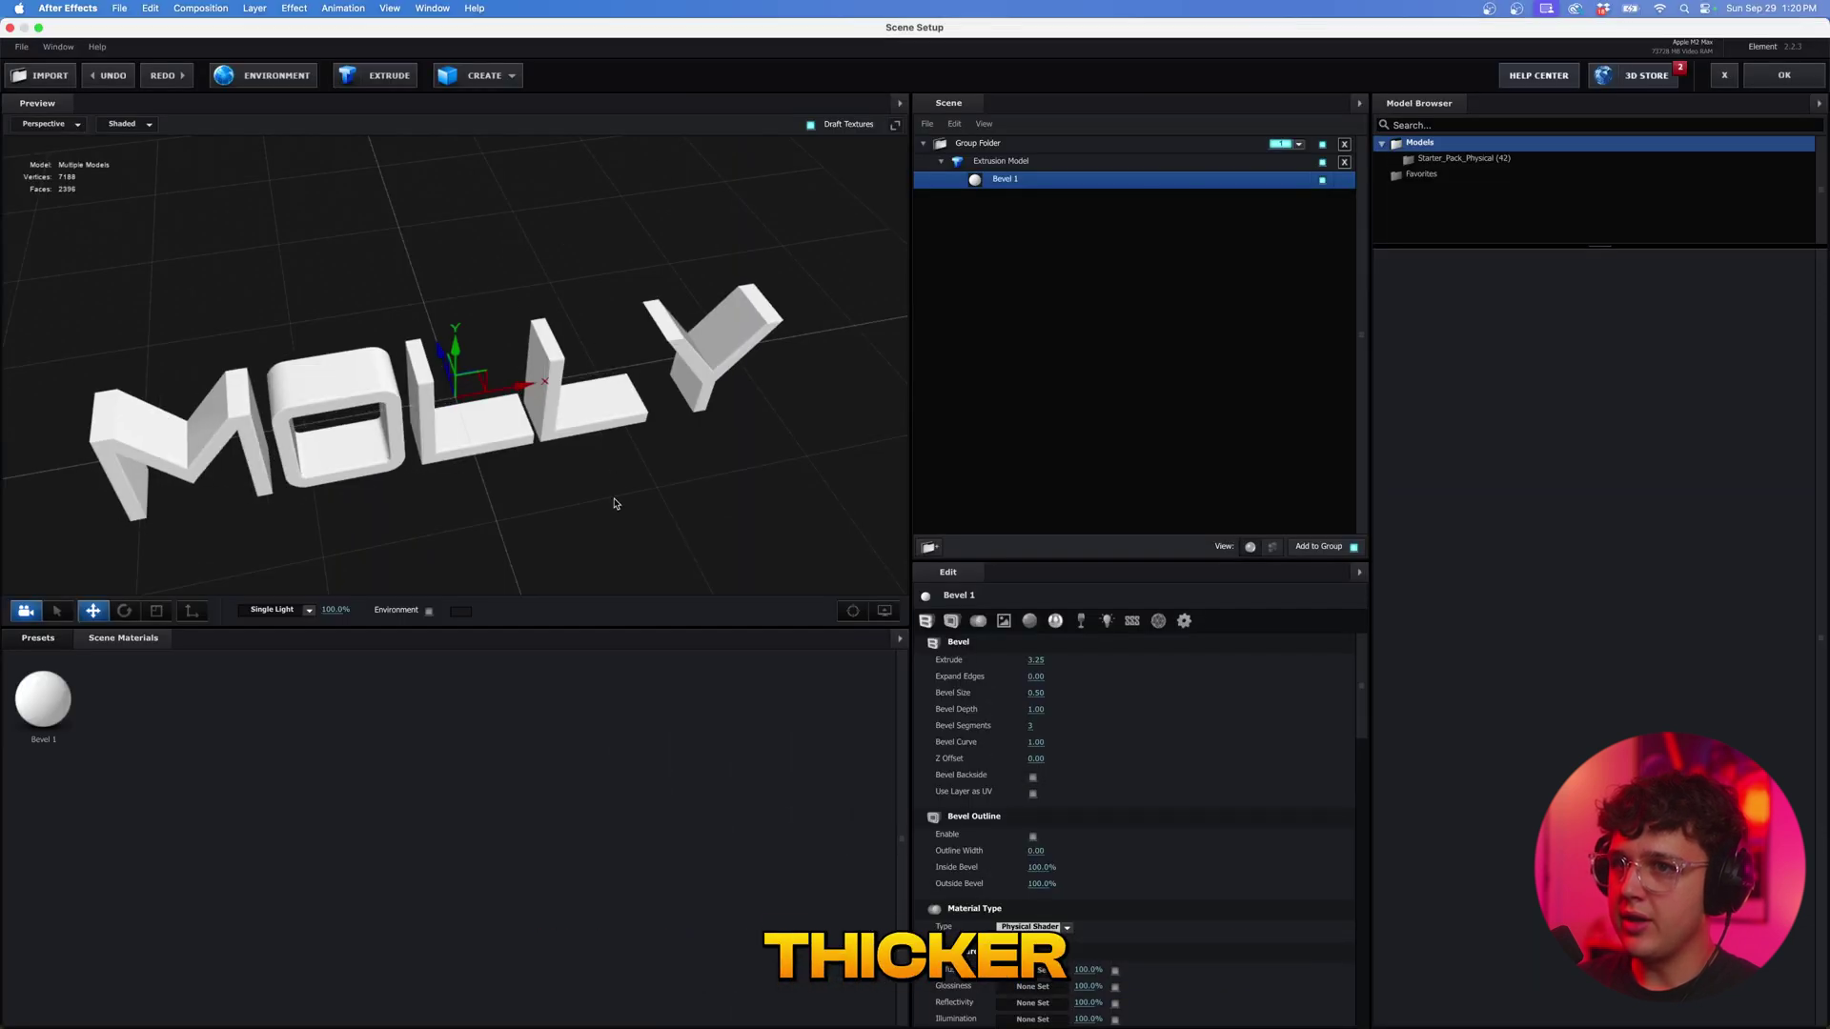
drag(589, 492, 563, 398)
Apply the Chrome material from the Physical presets to the extruded text's bevel.
click(45, 644)
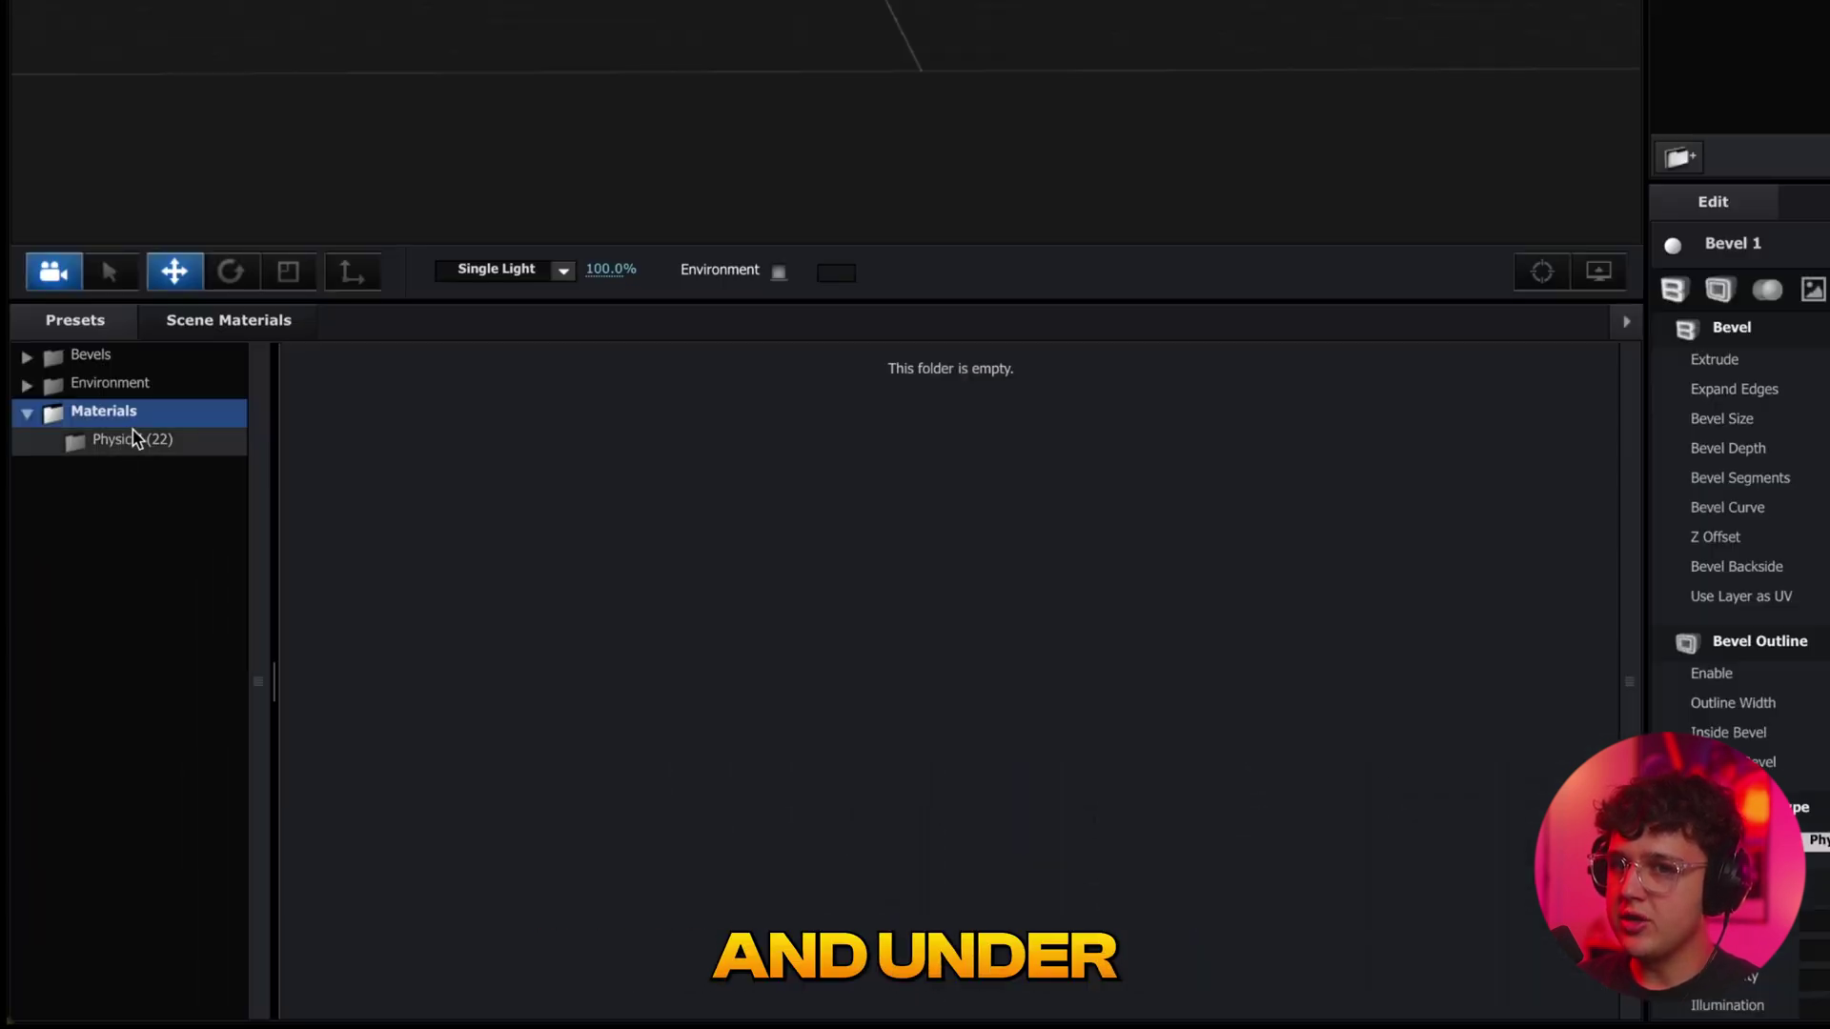
click(134, 438)
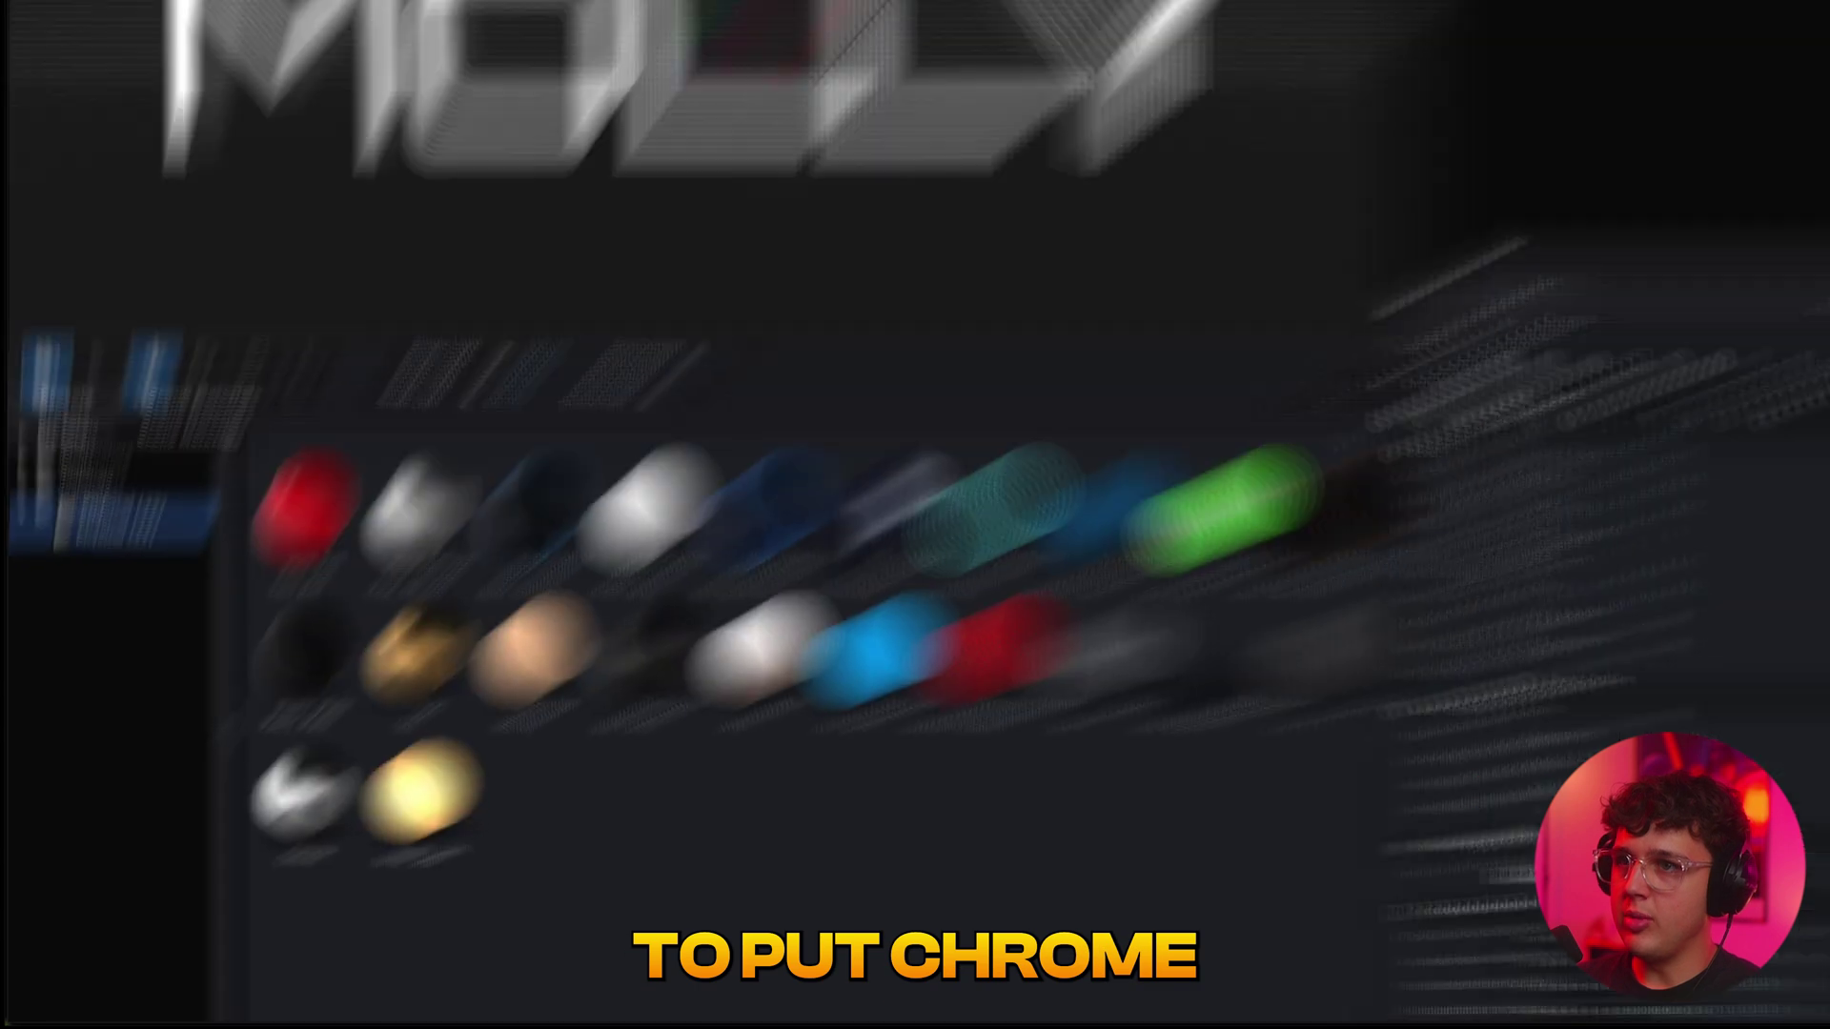
drag(791, 285, 694, 276)
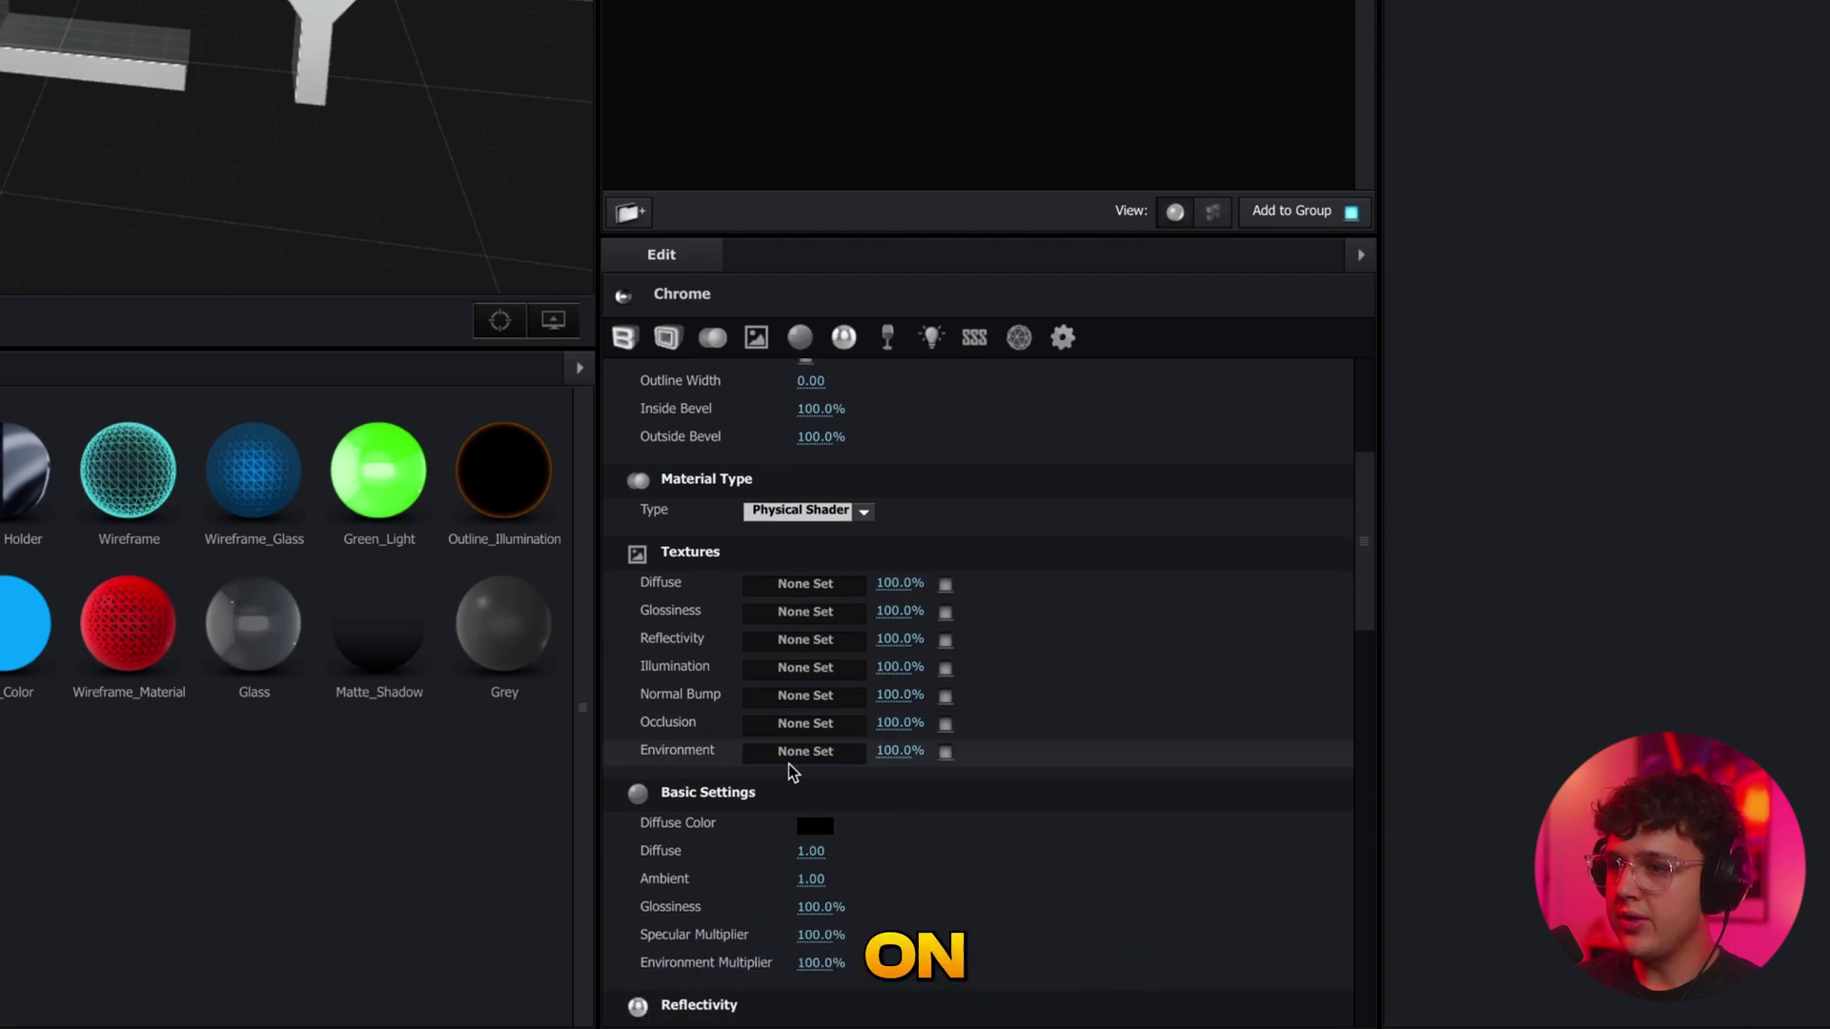
Set the Chrome material's Environment texture to Custom Layer 1, the video footage, and accept the scene setup.
click(804, 752)
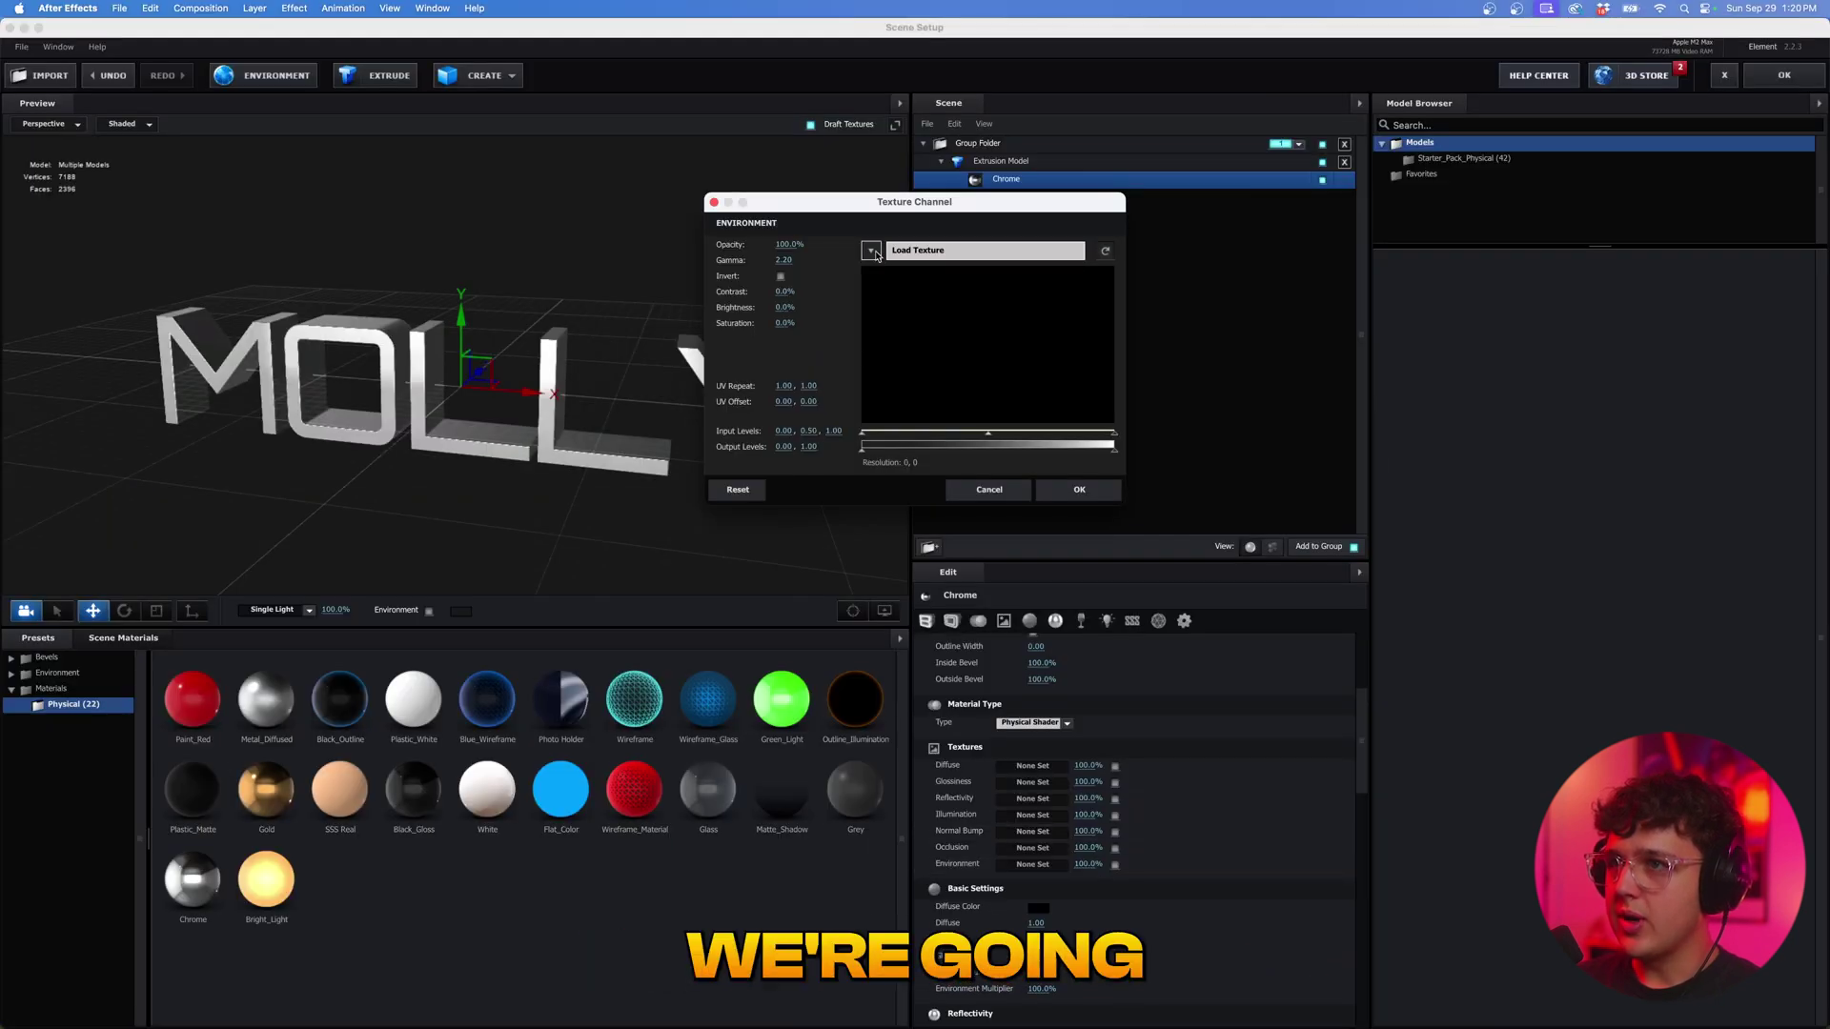
click(873, 251)
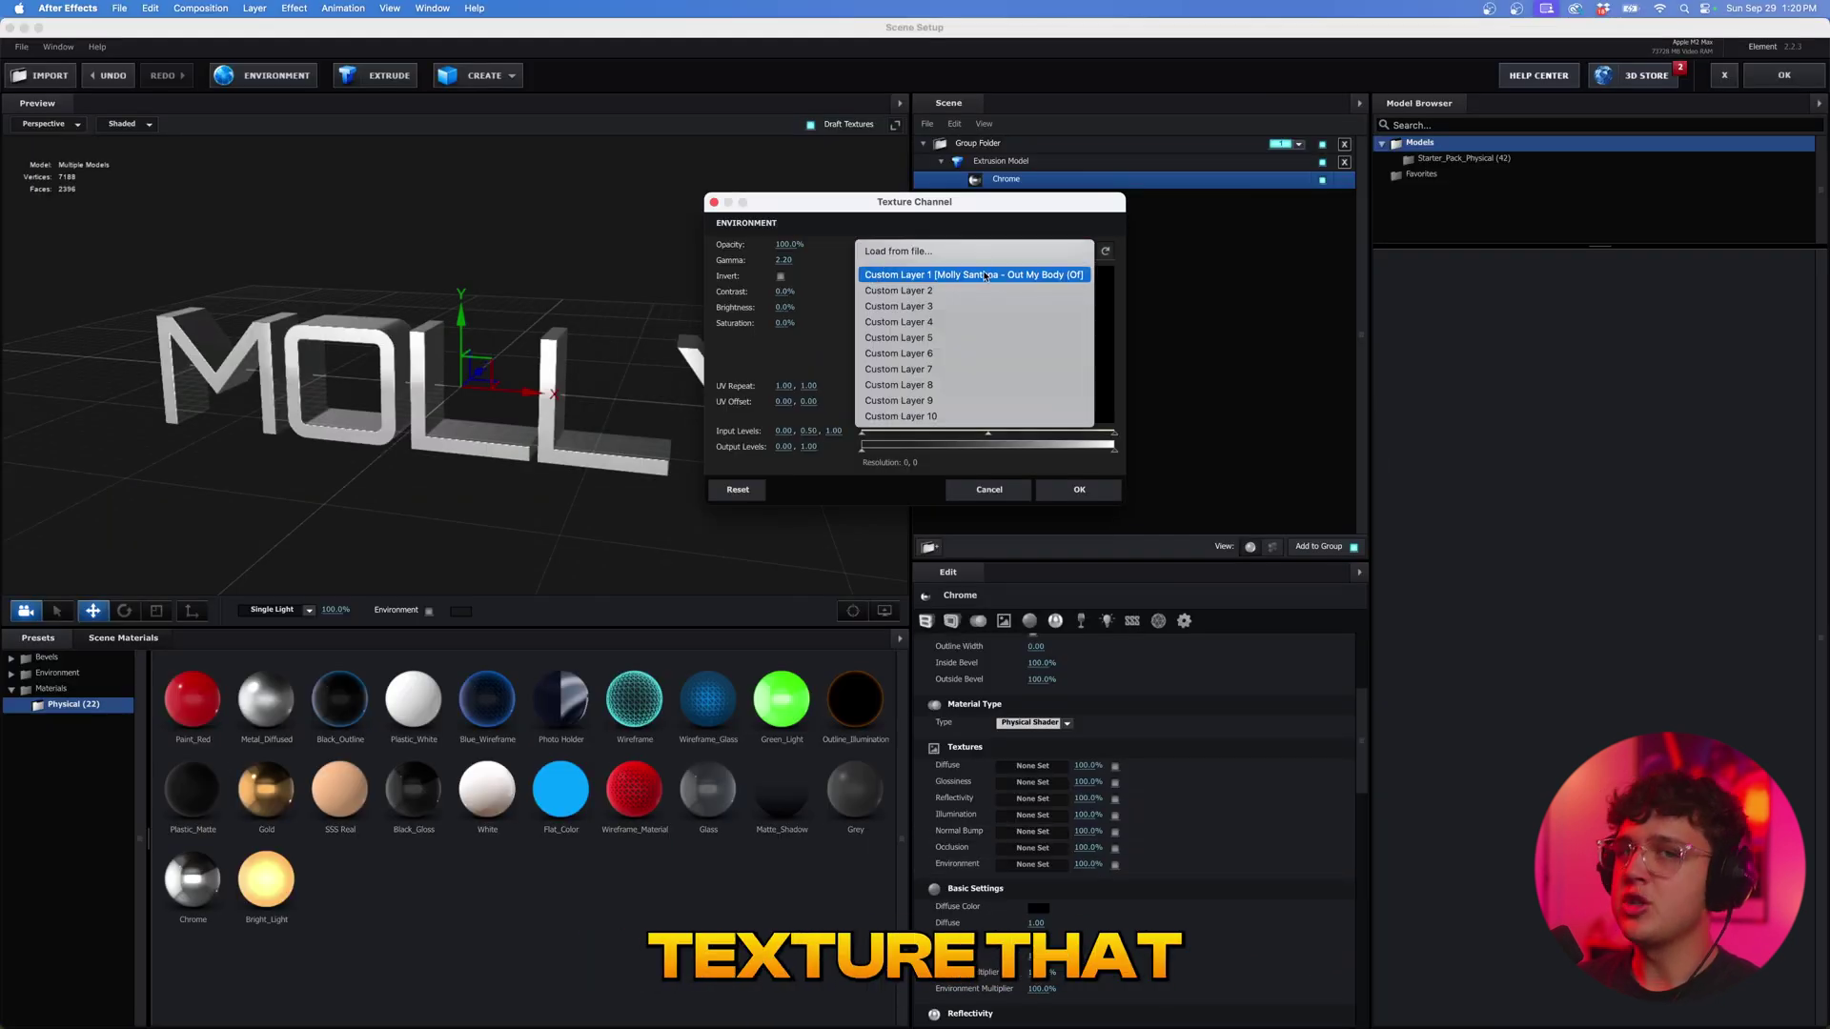
click(971, 274)
click(1079, 489)
drag(805, 372, 779, 416)
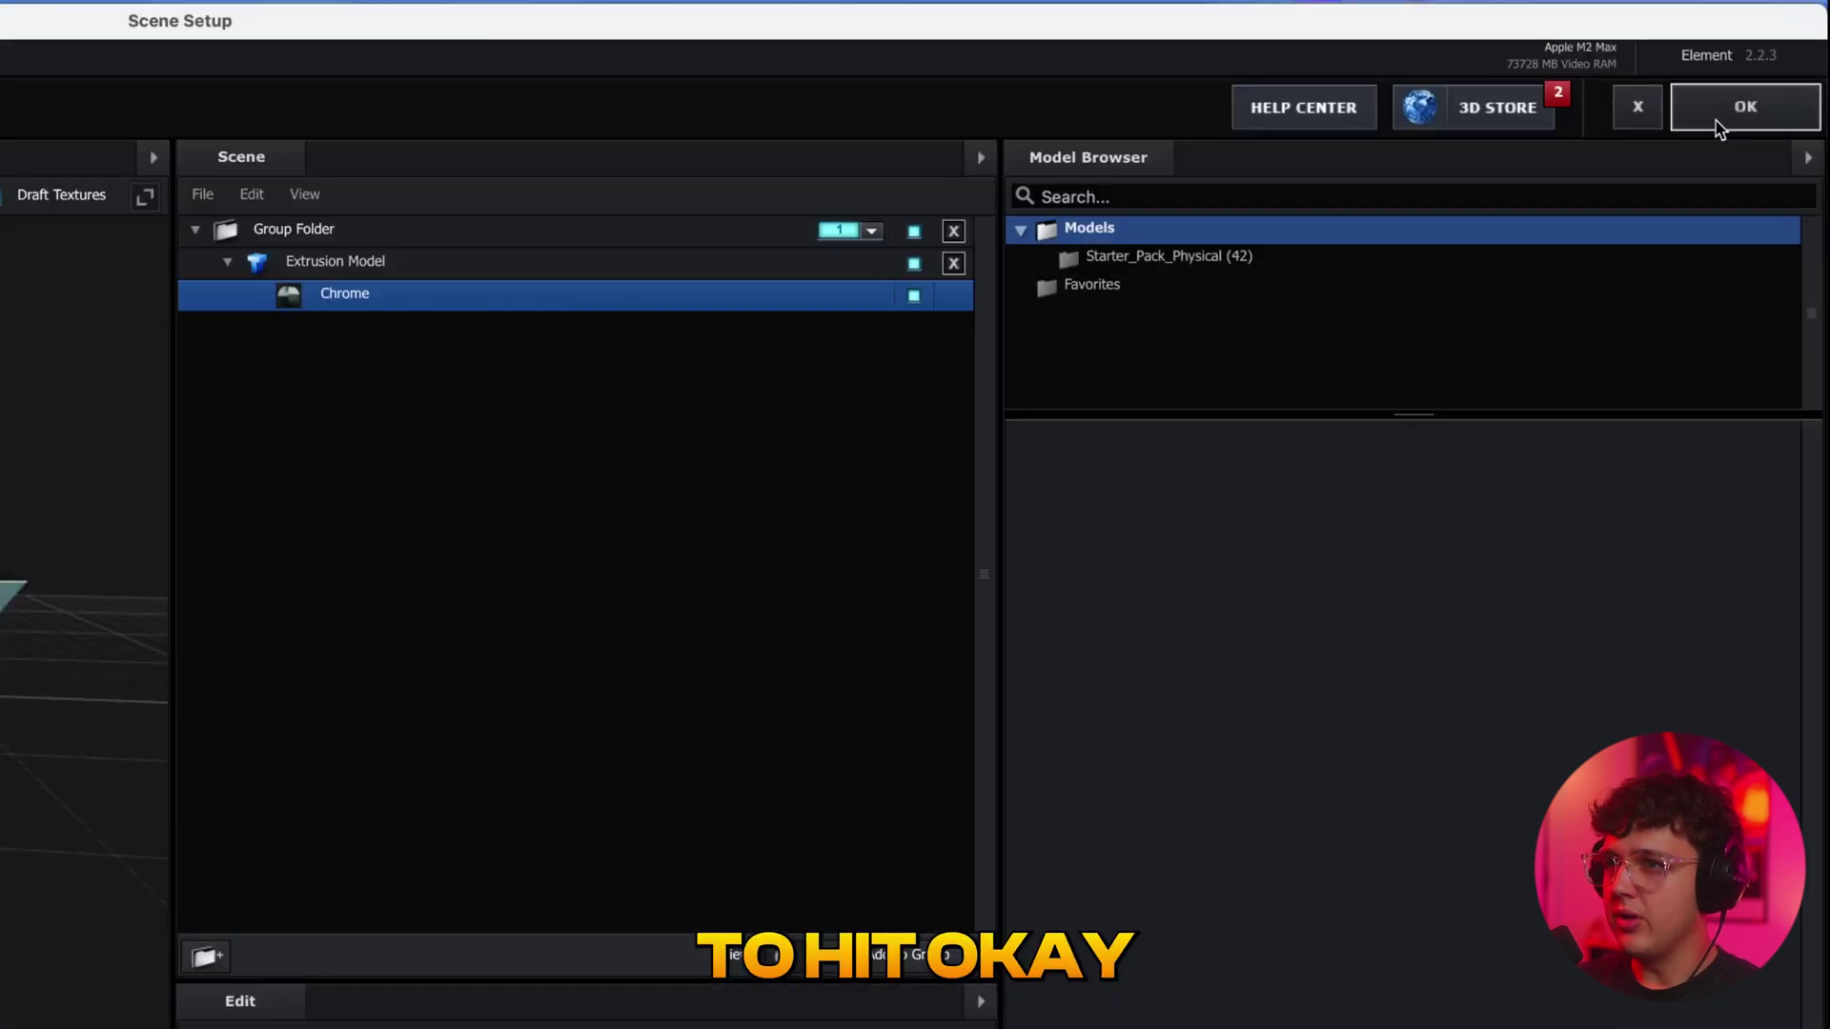
click(1784, 76)
Return the playhead to the start of the composition and collapse Element's Custom Layers settings.
drag(777, 793, 539, 805)
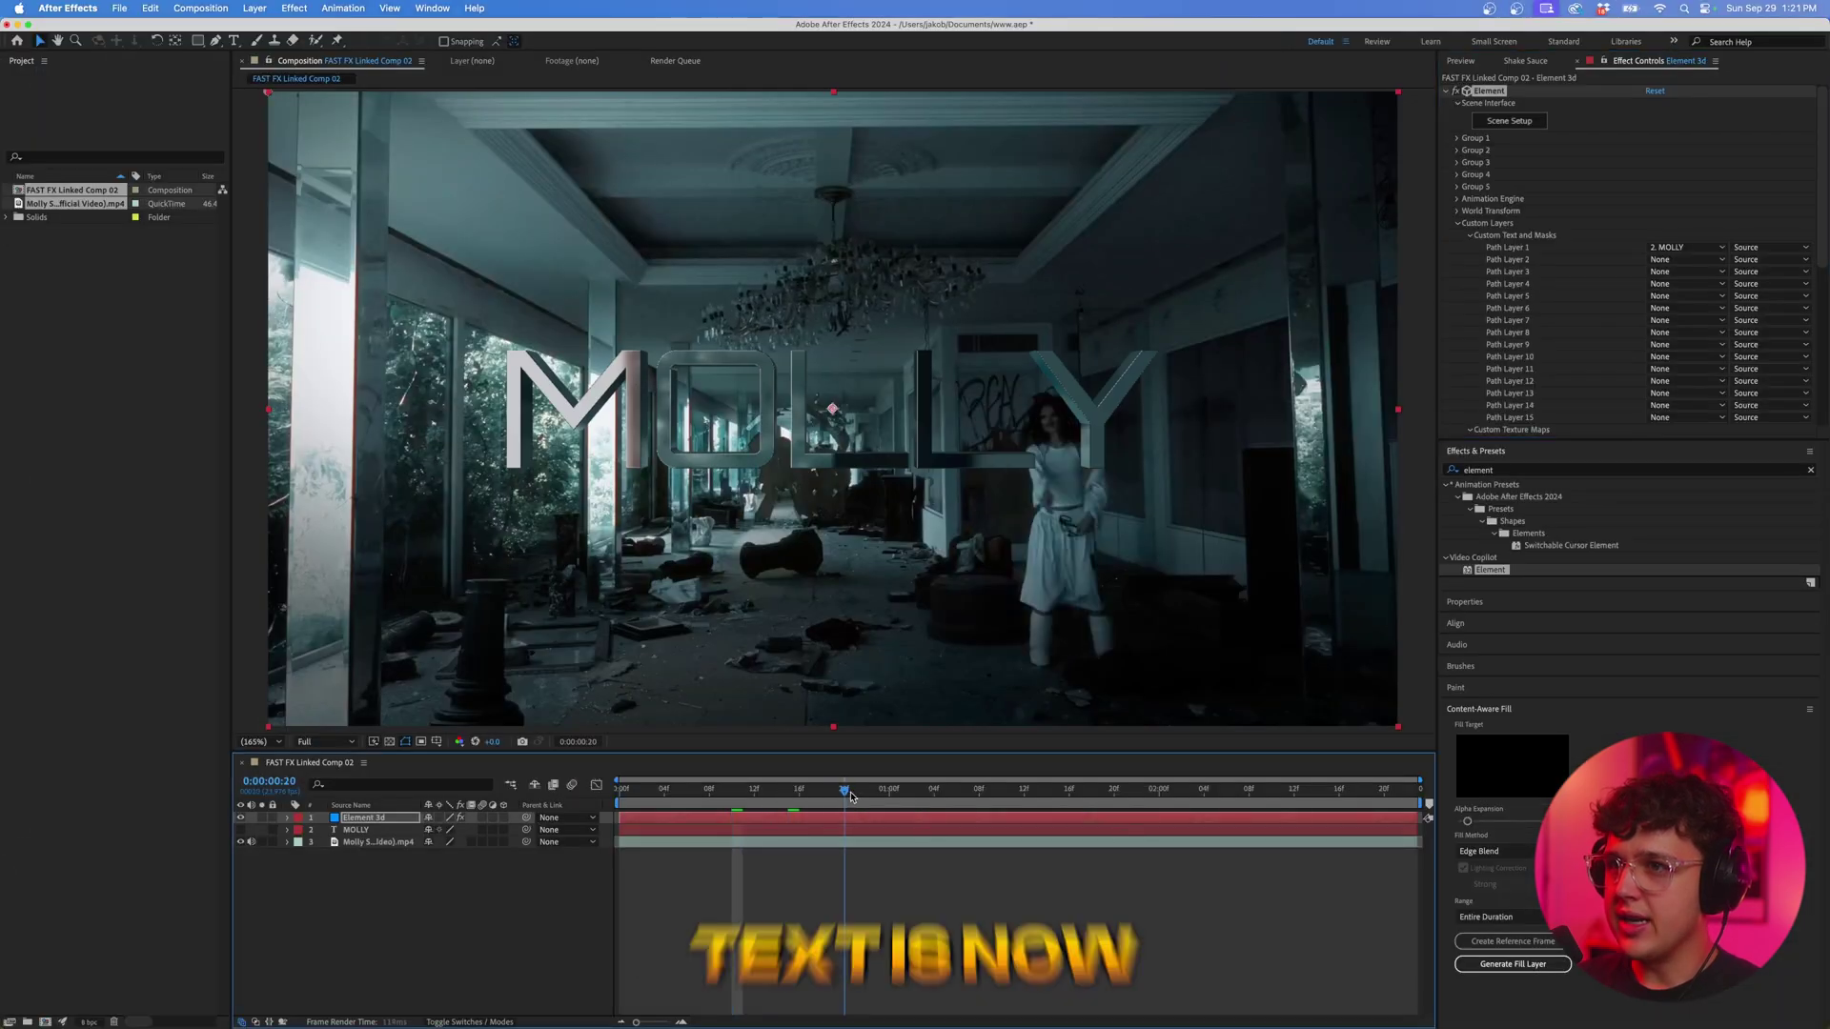
scroll(966, 480, down, 2)
scroll(966, 481, up, 2)
scroll(966, 480, down, 2)
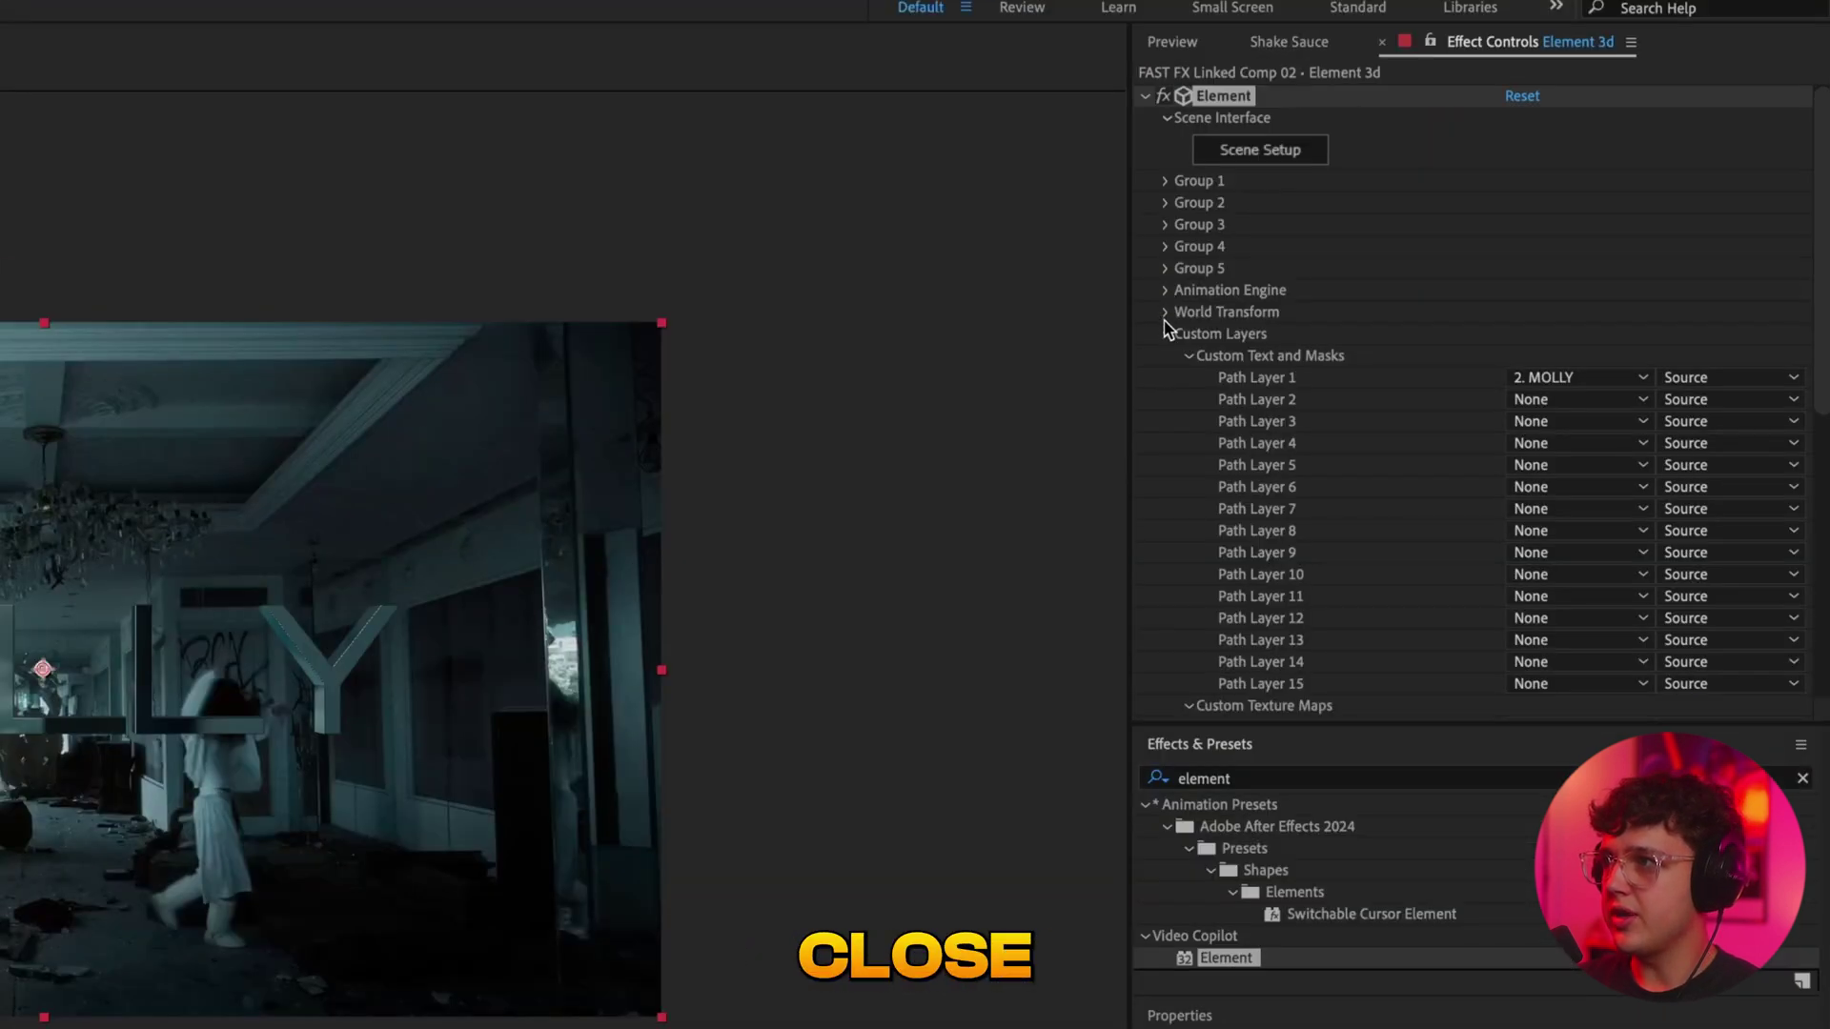
click(1166, 333)
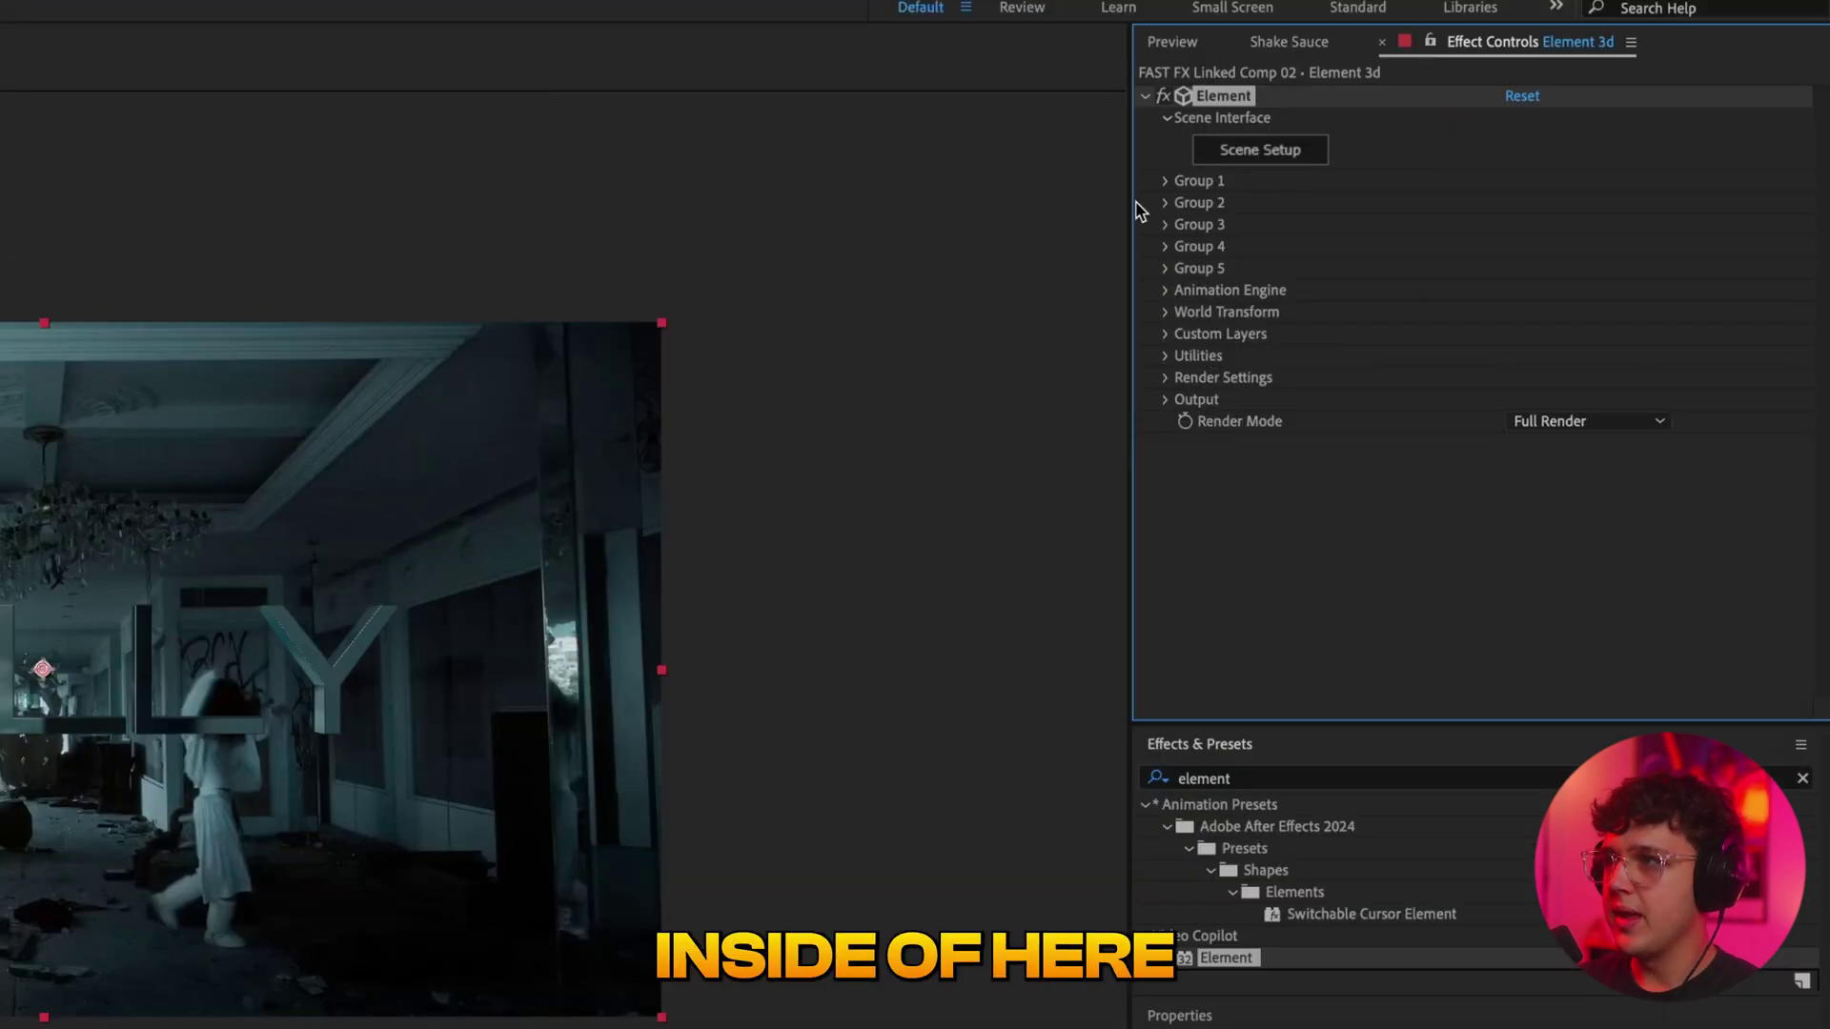
Expand Group 1 together with its Particle Replicator and Particle Look settings.
click(1166, 181)
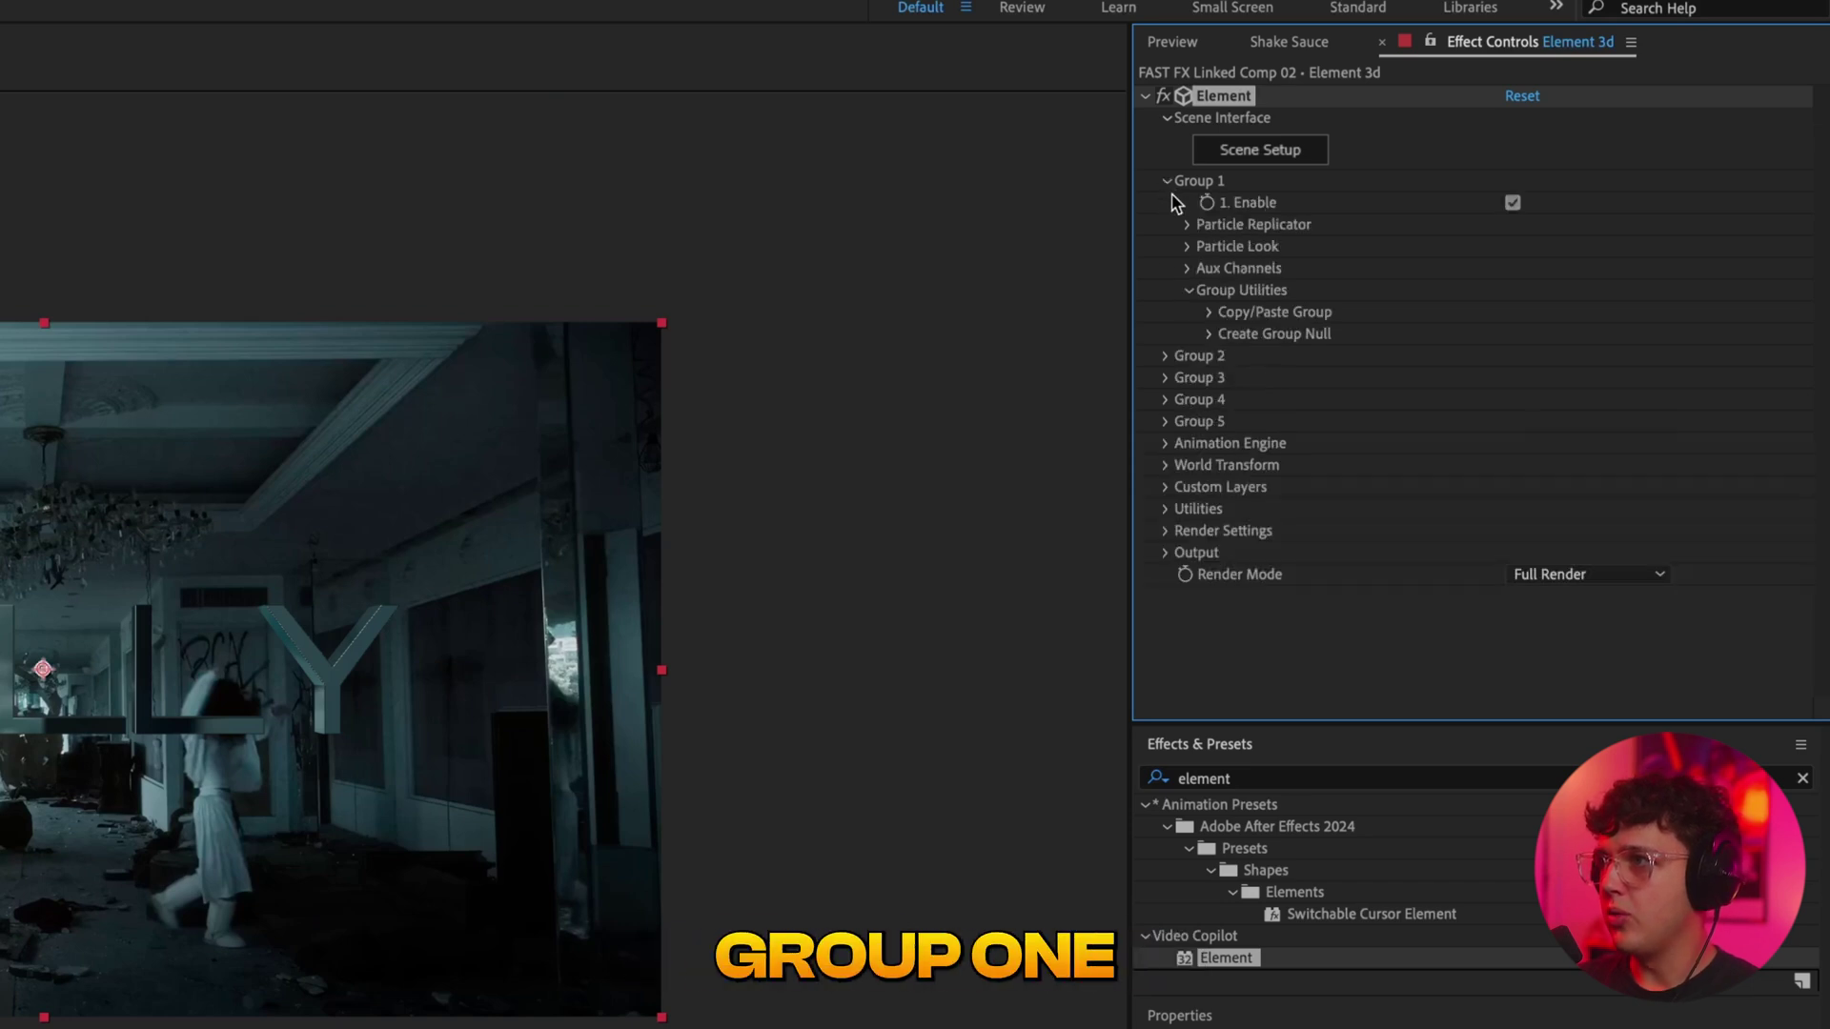
click(1187, 248)
click(1187, 225)
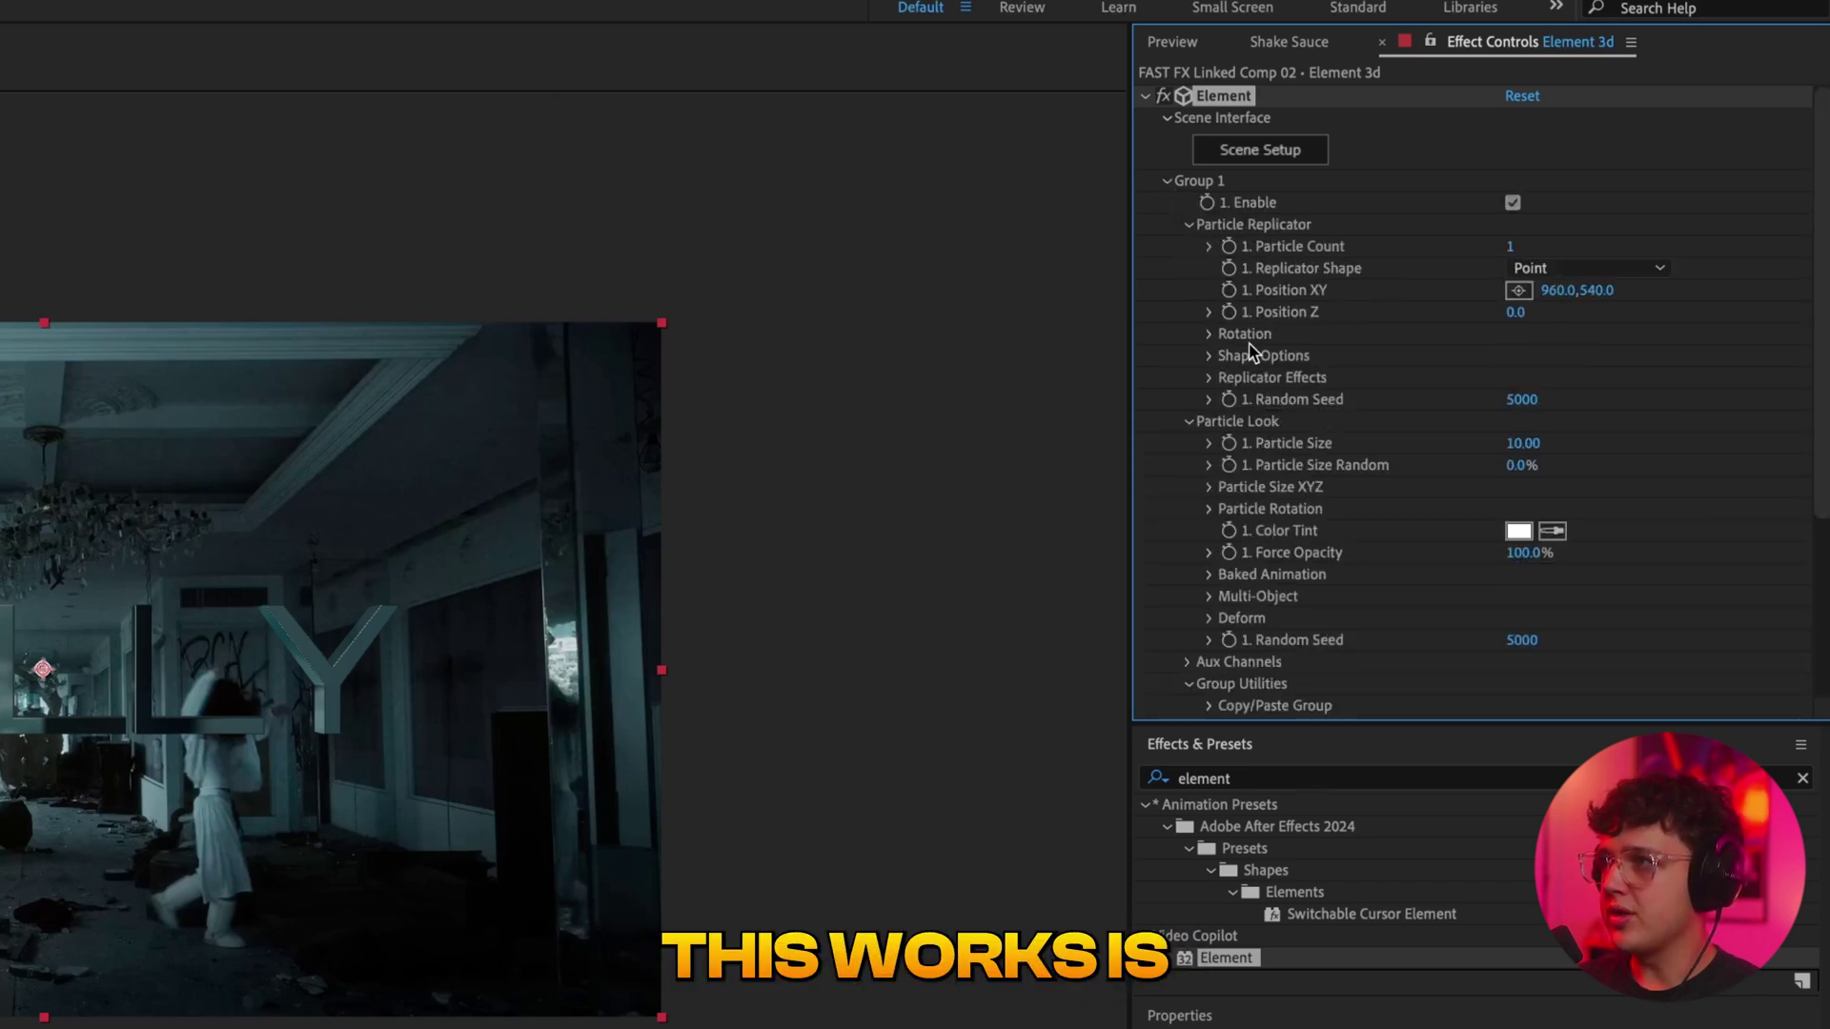
Try rotating the whole text on Y and by about 157° on Z with Group 1's replicator rotation, undoing each change.
click(1208, 334)
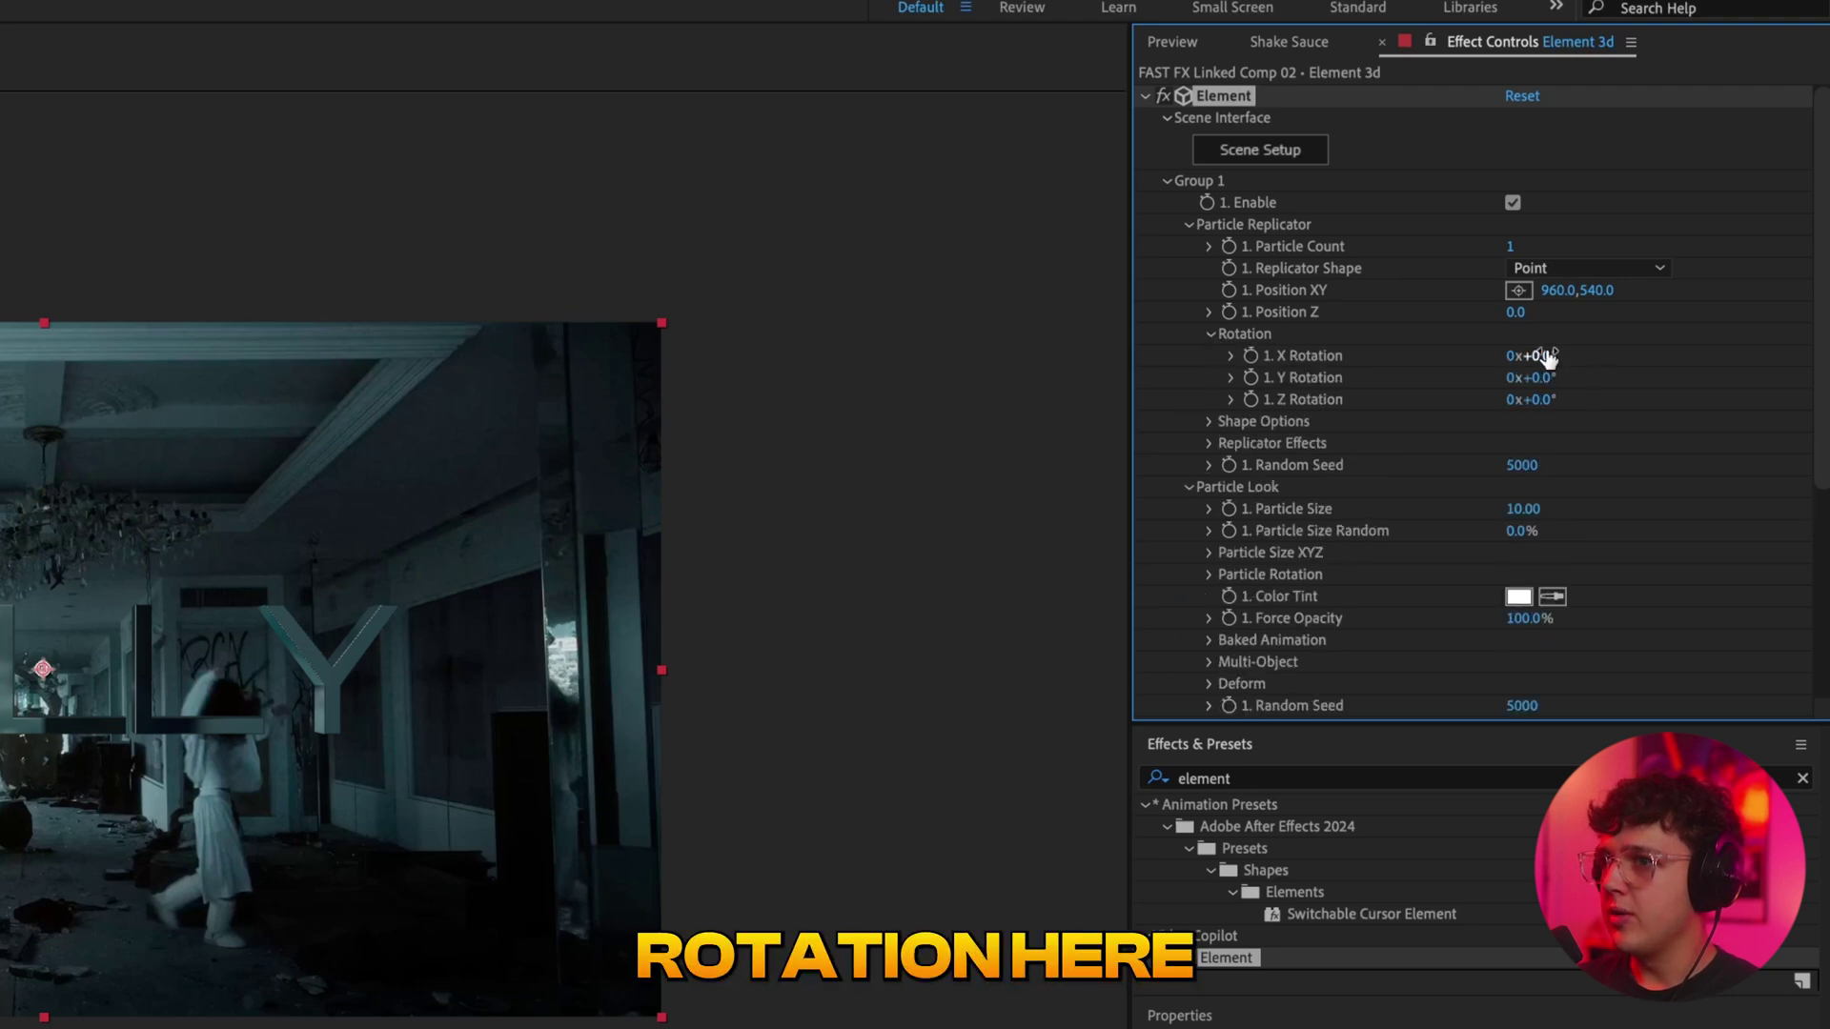
drag(1539, 377, 1710, 370)
key(super+z)
drag(1541, 399, 1740, 390)
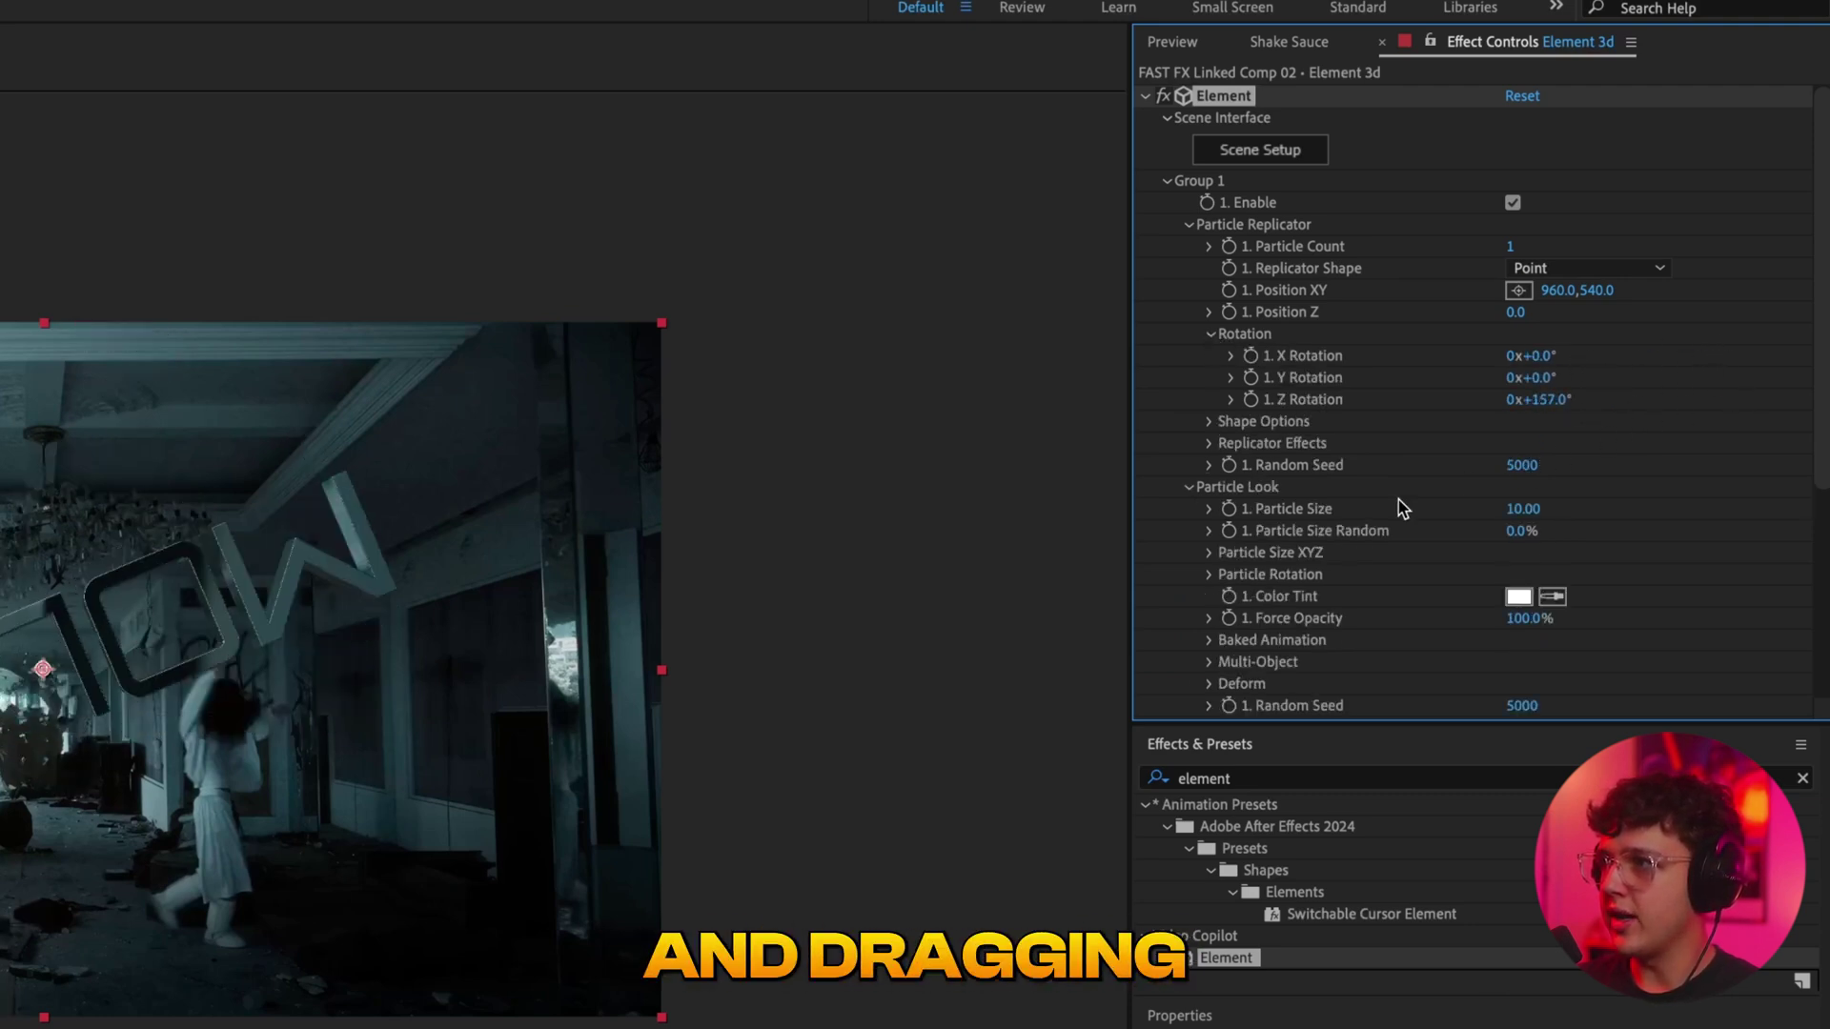
key(ctrl+z)
Enable Multi-Object in Group 1's Particle Look settings so the letters can be animated individually.
scroll(1287, 470, down, 1)
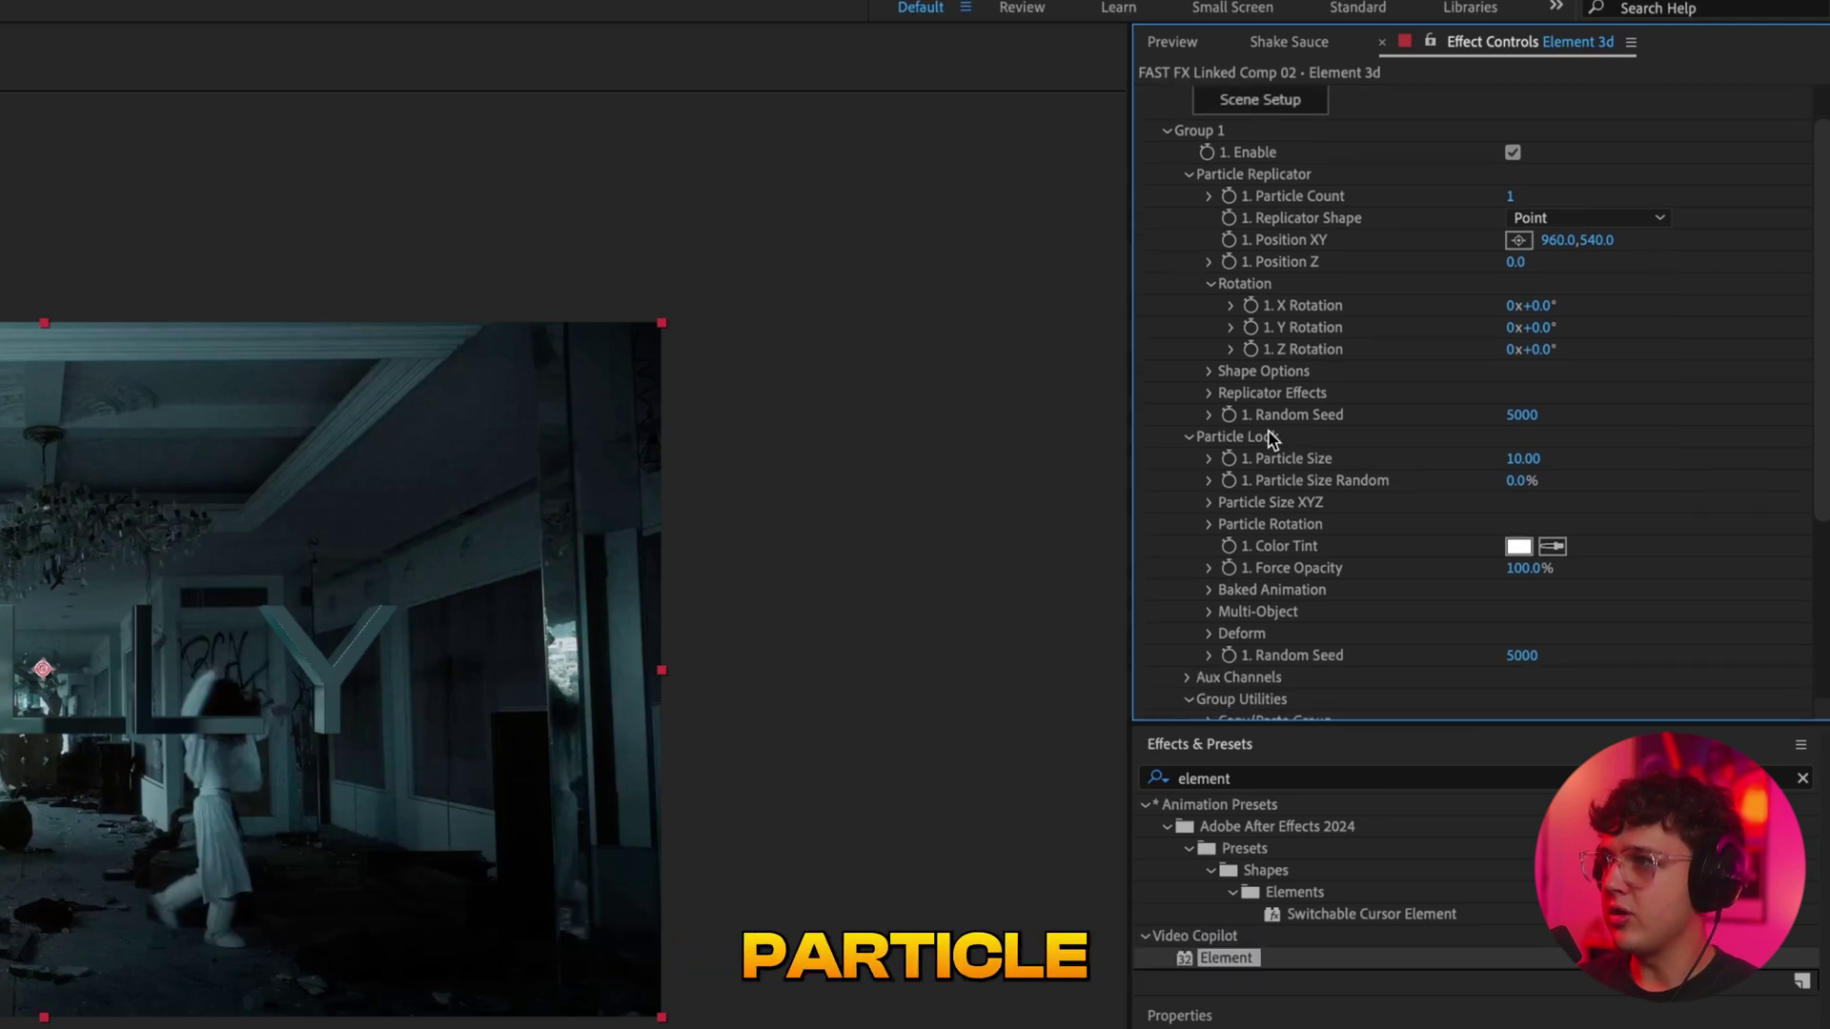
scroll(1276, 446, down, 1)
click(1207, 597)
scroll(1353, 581, down, 3)
click(1512, 544)
scroll(1512, 548, down, 10)
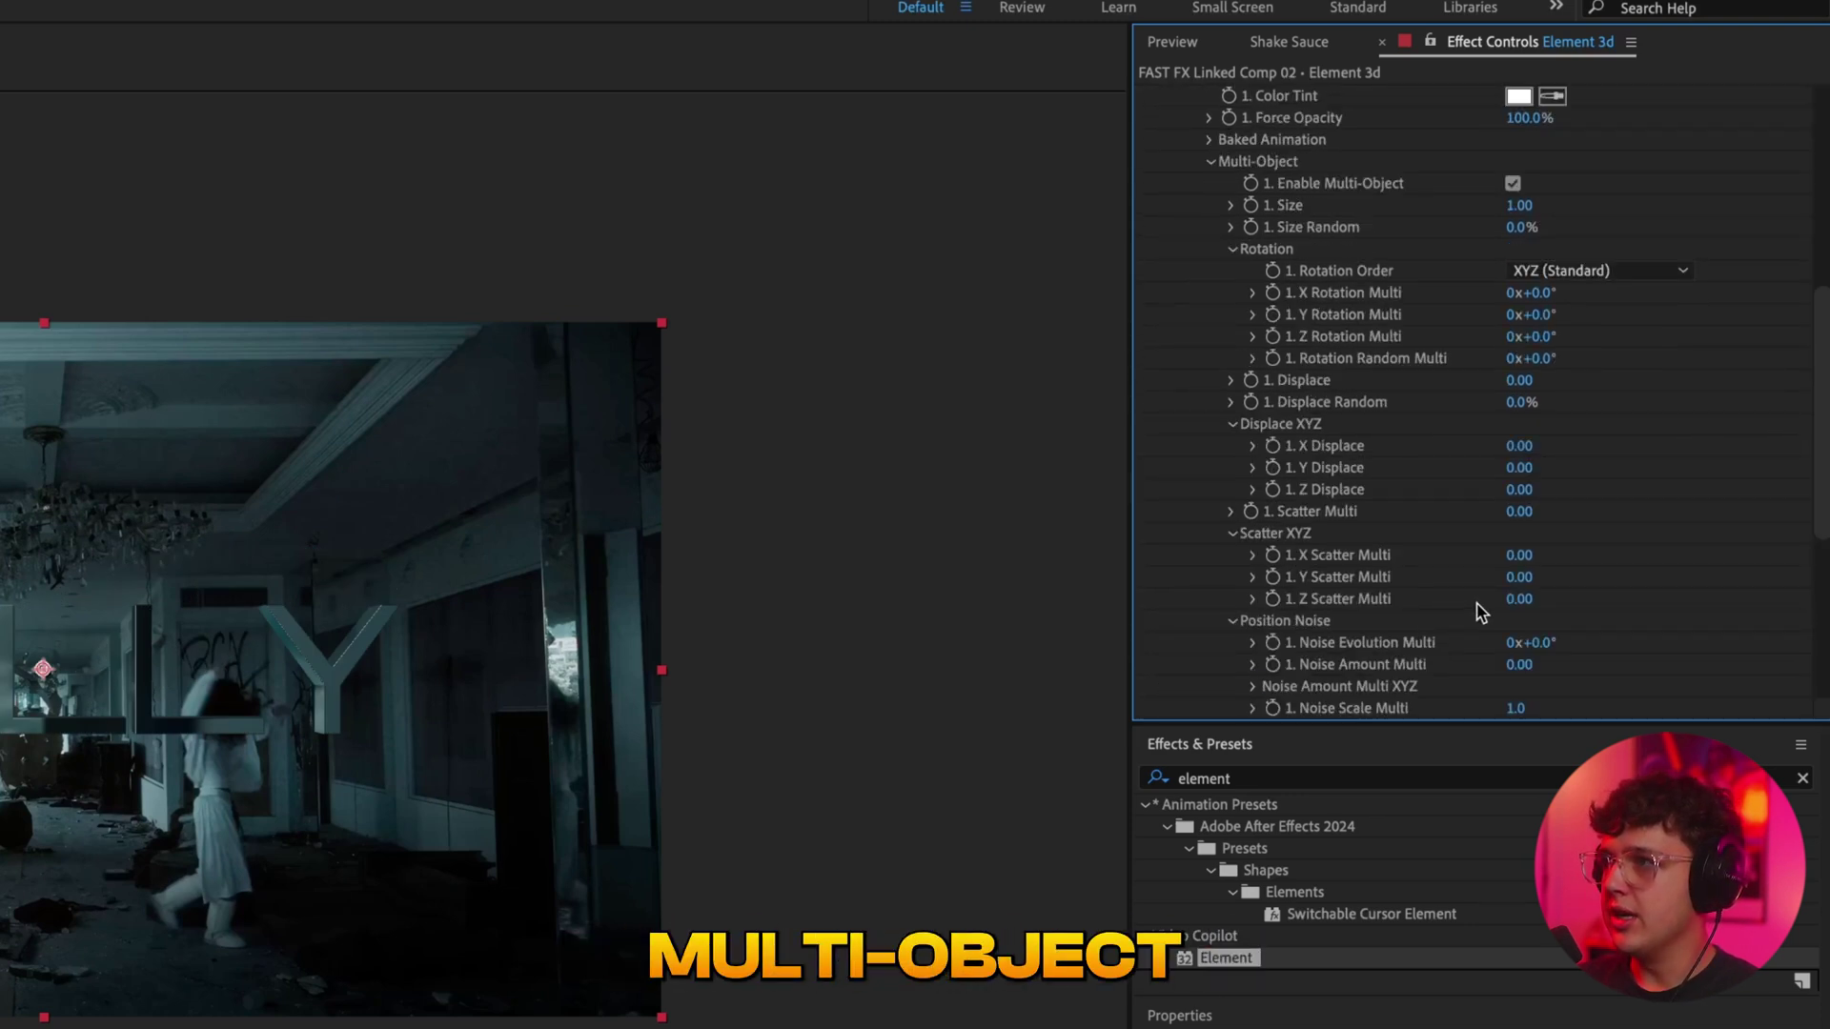
Try varying the letters' individual rotation with Rotation Random Multi and undo the change.
scroll(1473, 581, down, 1)
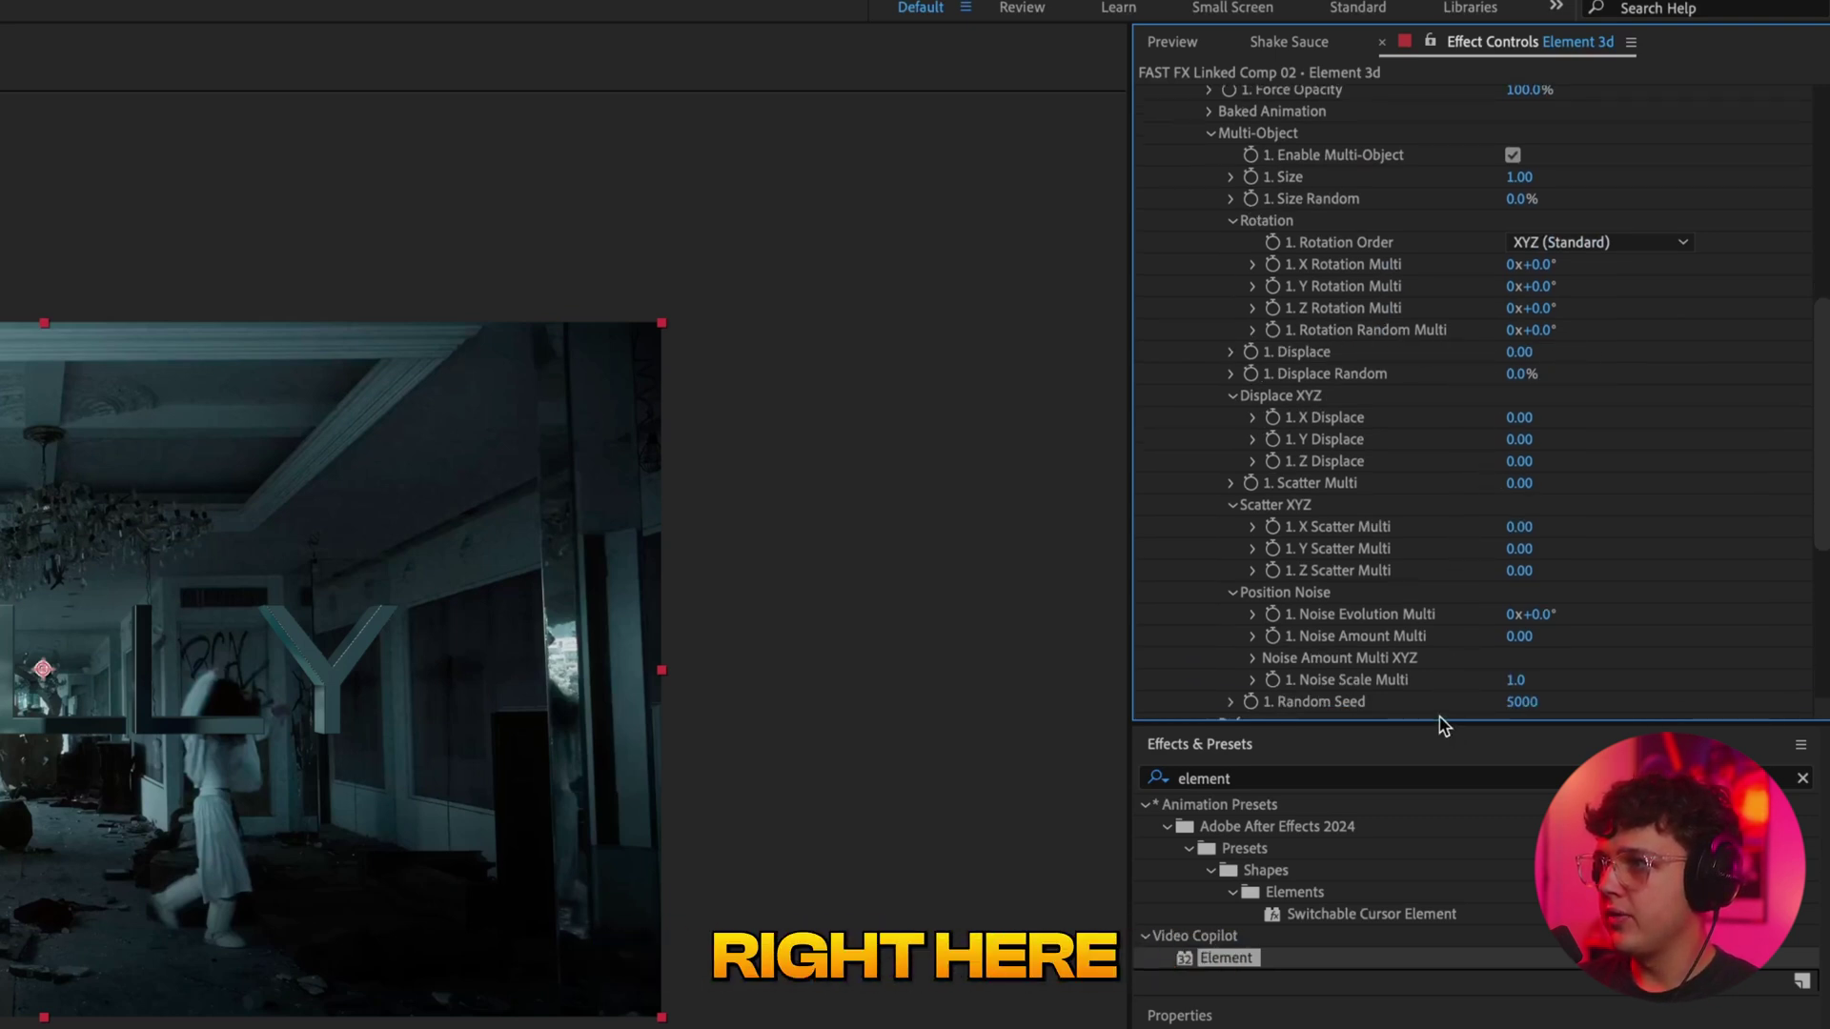
scroll(1458, 667, up, 10)
drag(1529, 655, 1648, 640)
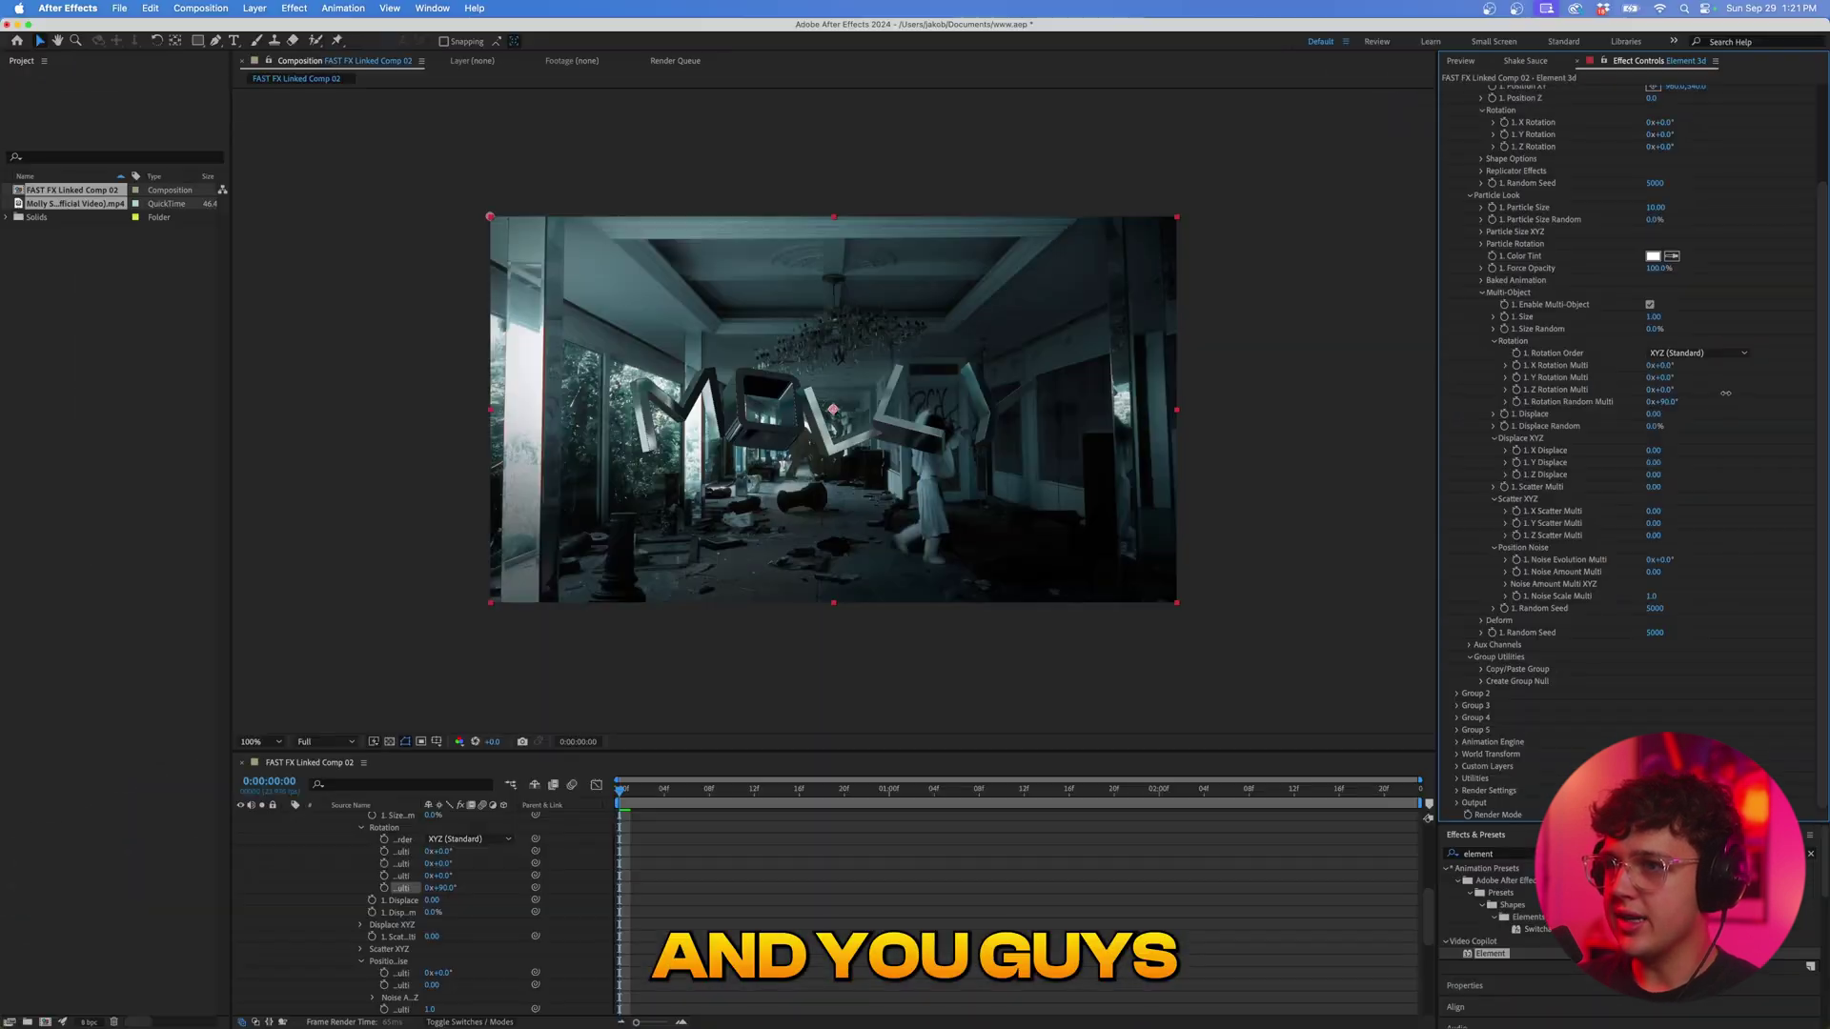
drag(1724, 393, 1619, 408)
key(super+z)
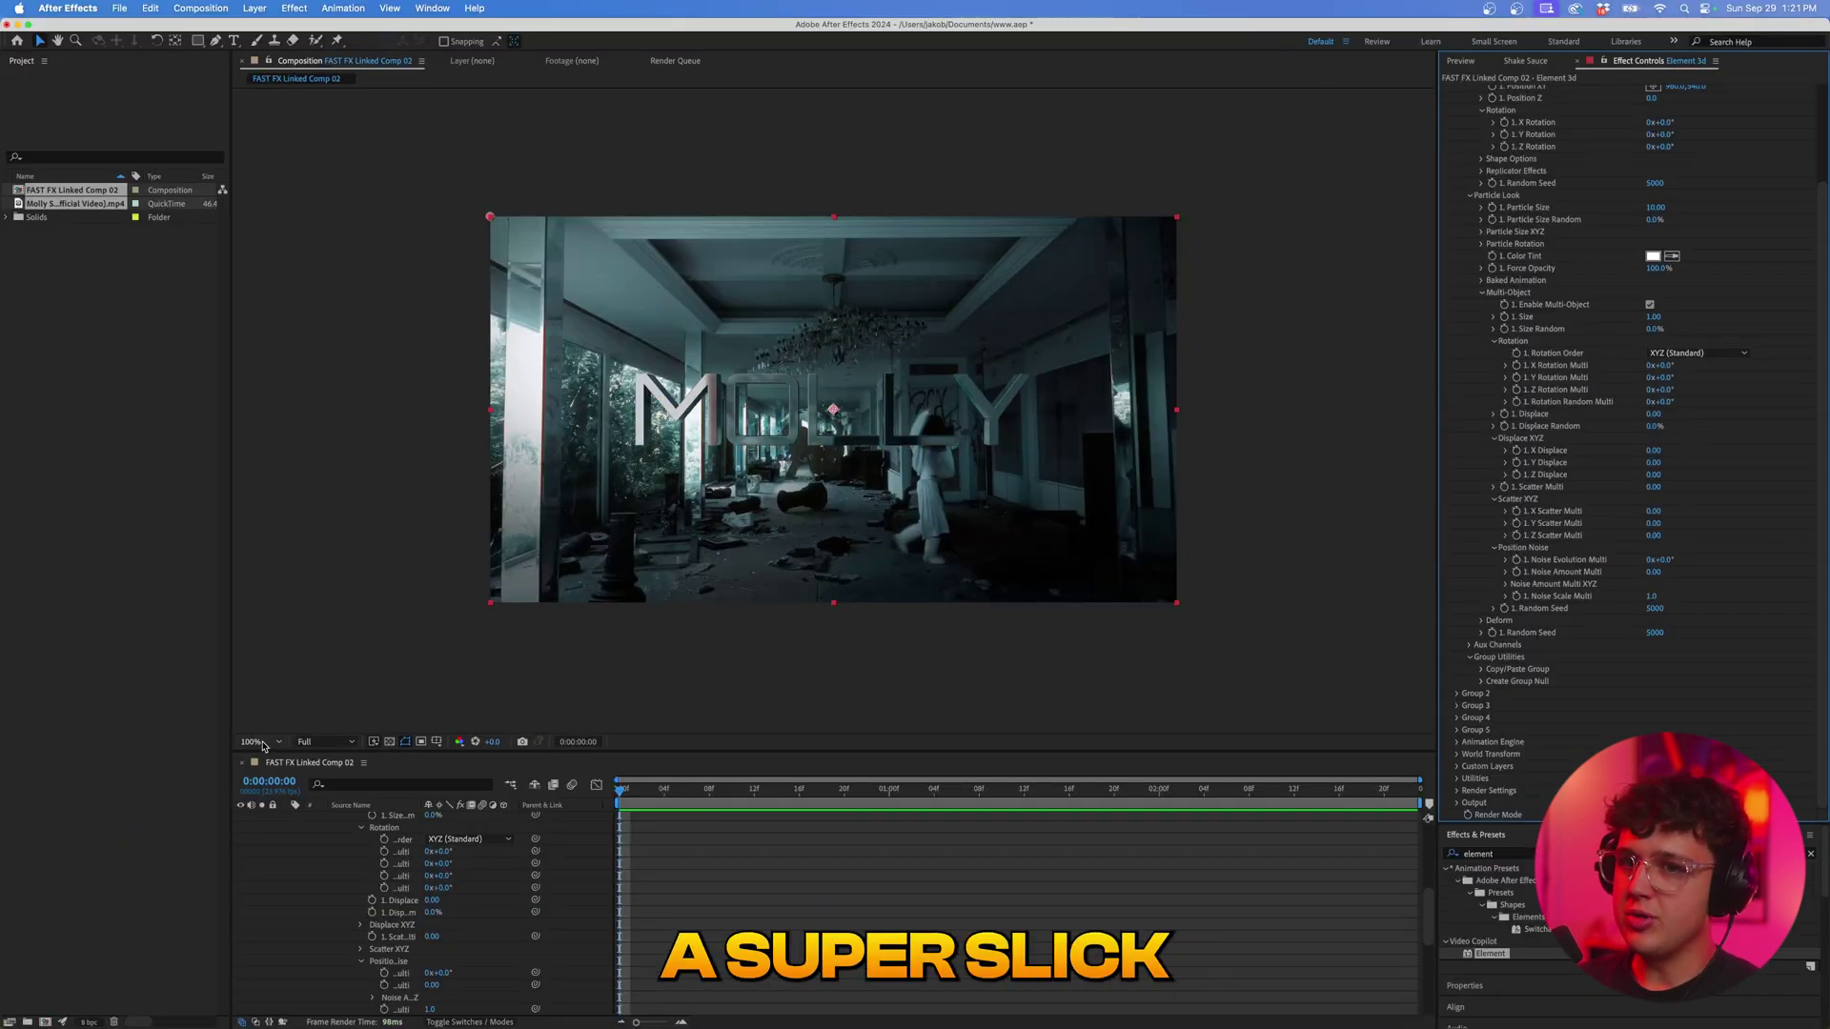
Fit the composition in the viewer and keyframe Rotation Random Multi at 30° at the start of the timeline.
click(262, 743)
click(269, 758)
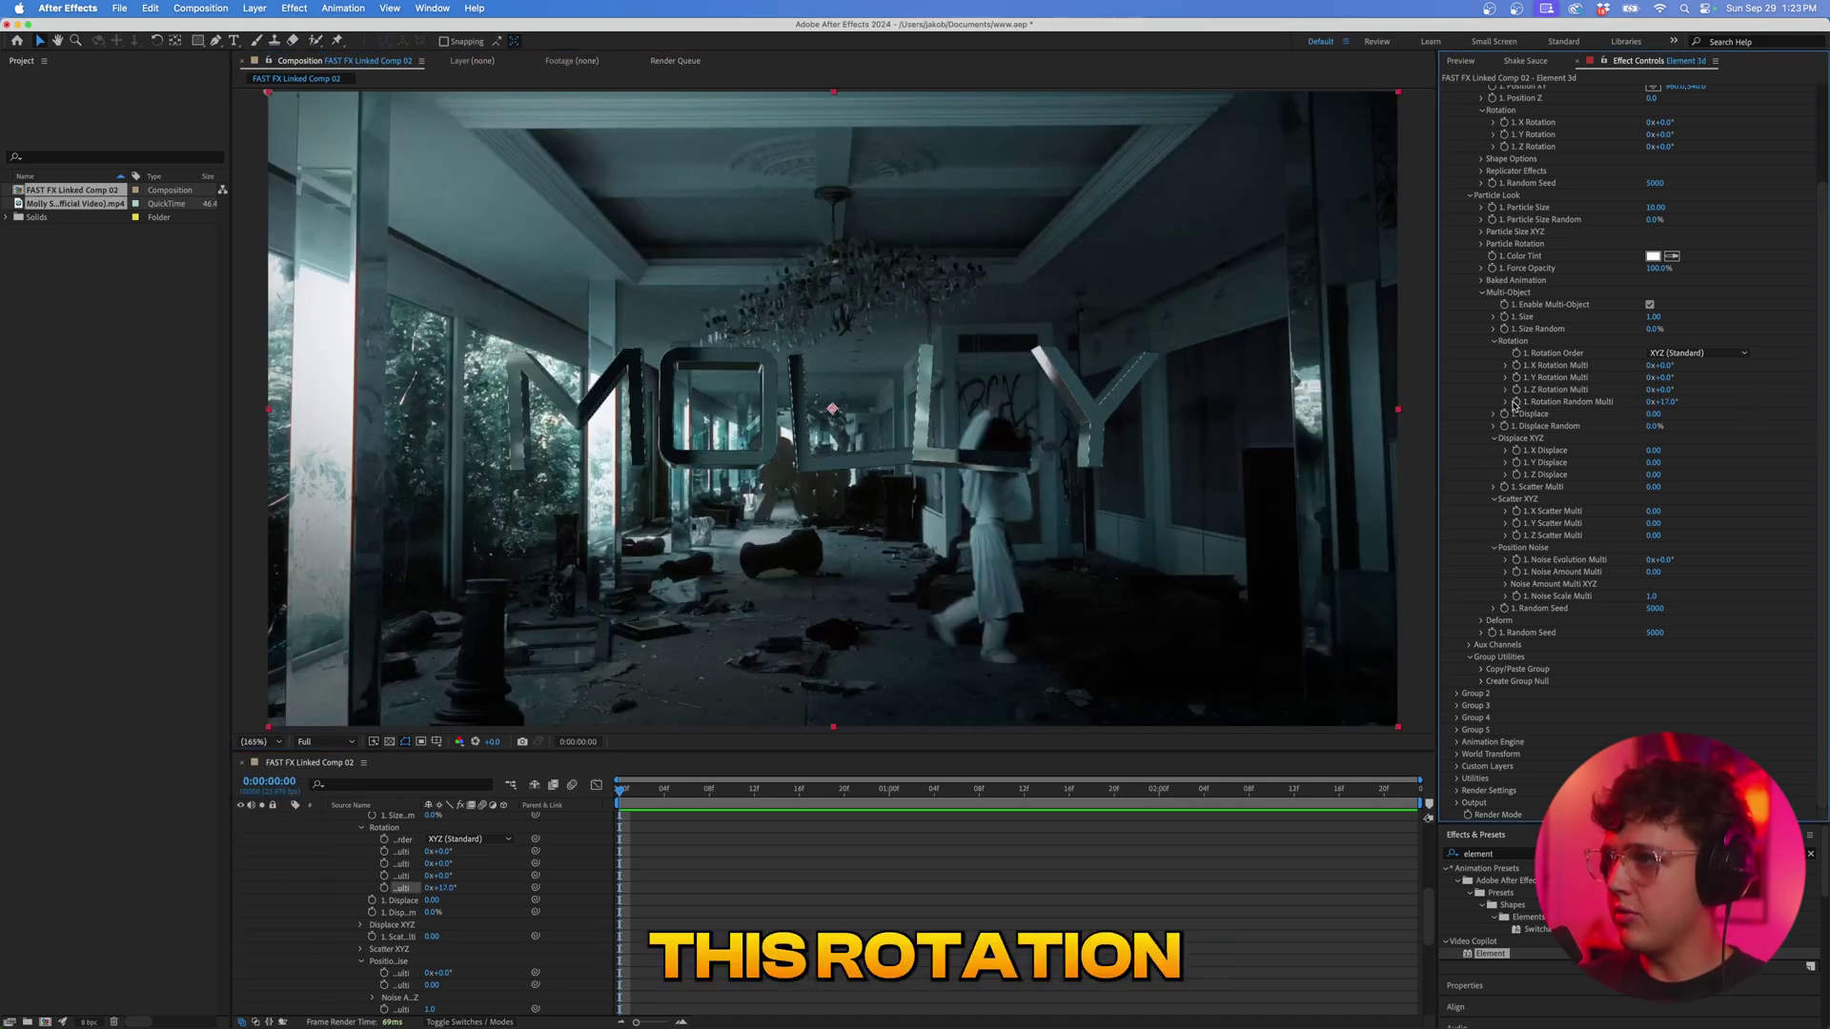
click(625, 795)
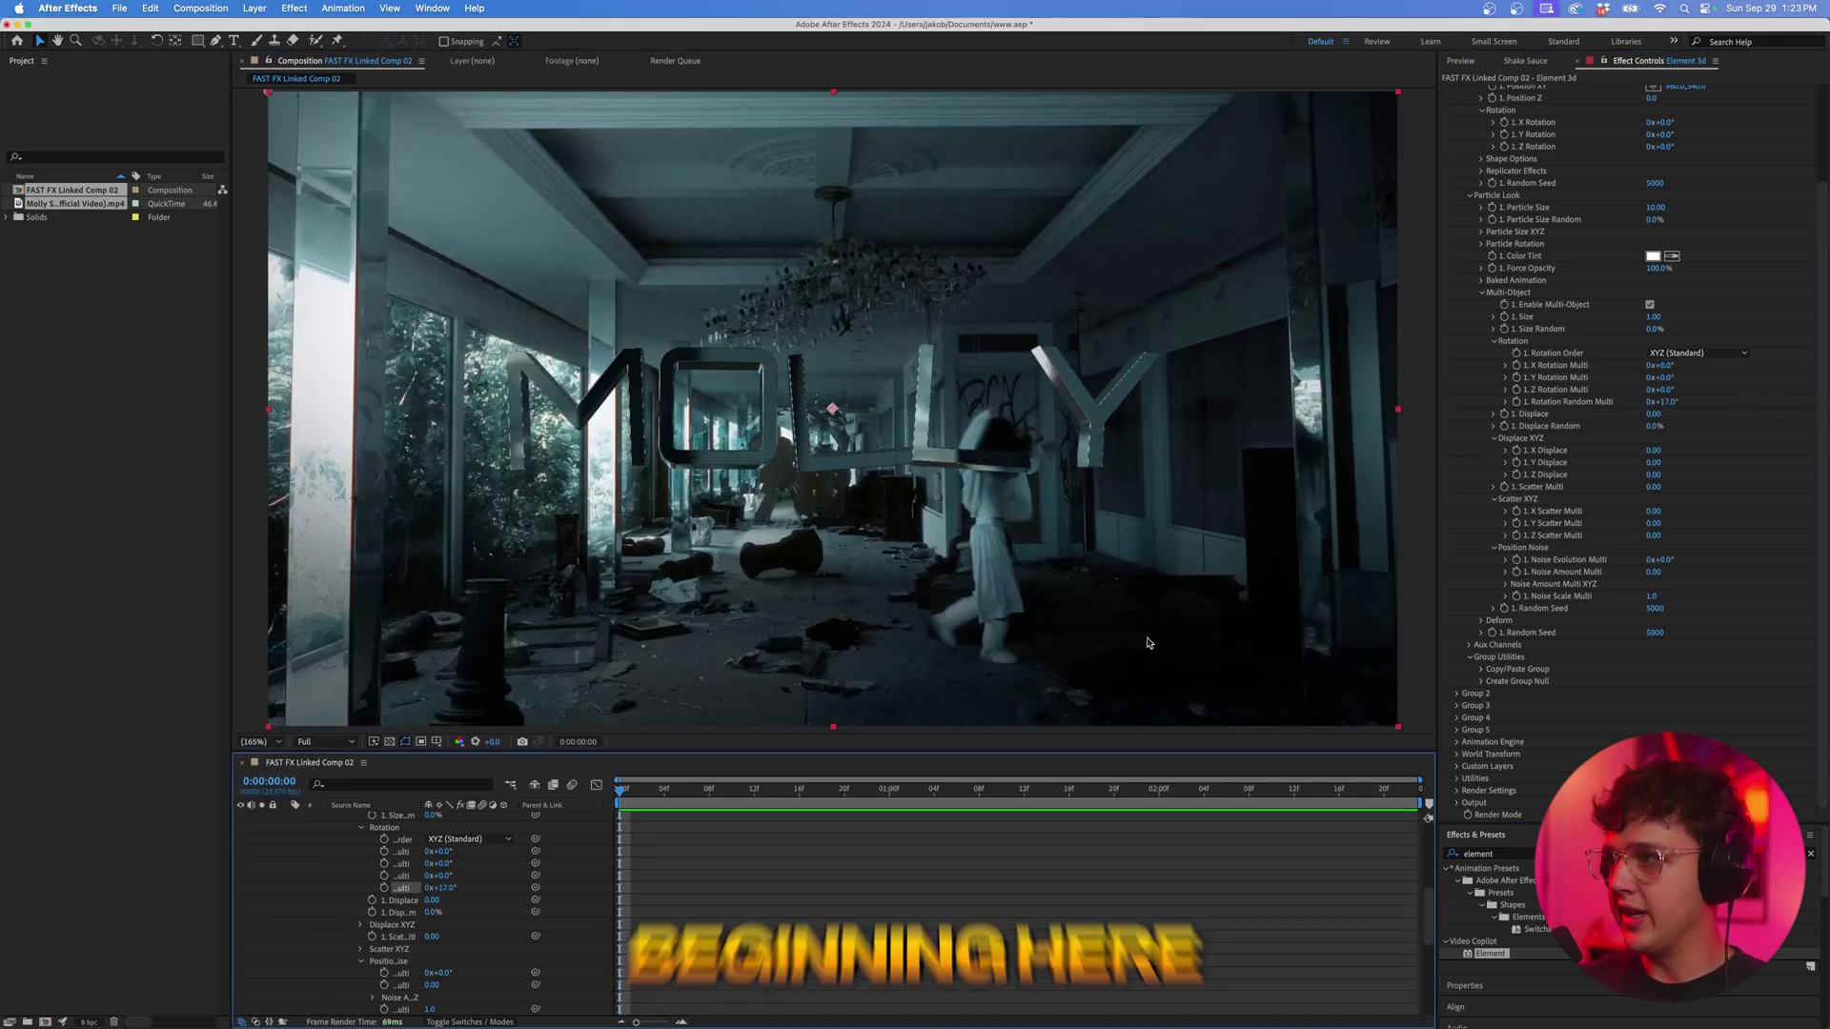
click(1515, 401)
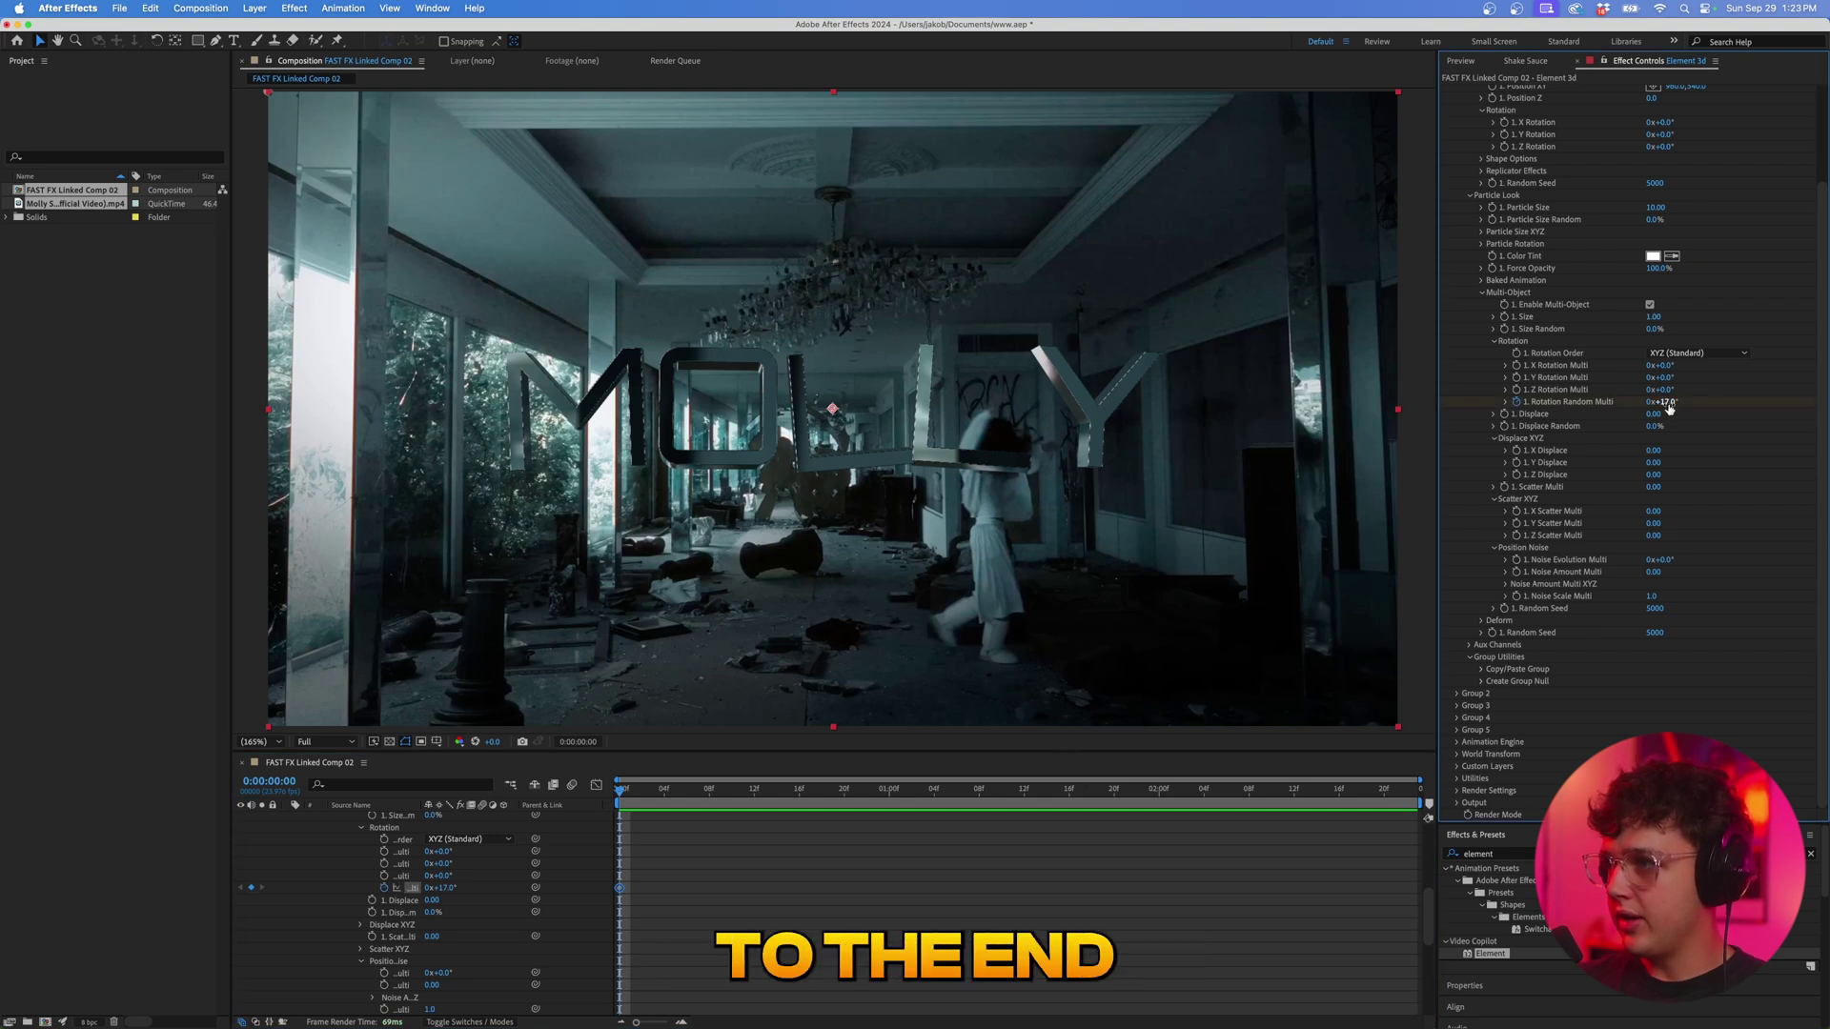
drag(1670, 403, 1764, 401)
Set a second Rotation Random Multi keyframe of -30° near the end, at 0:00:02:22.
key(End)
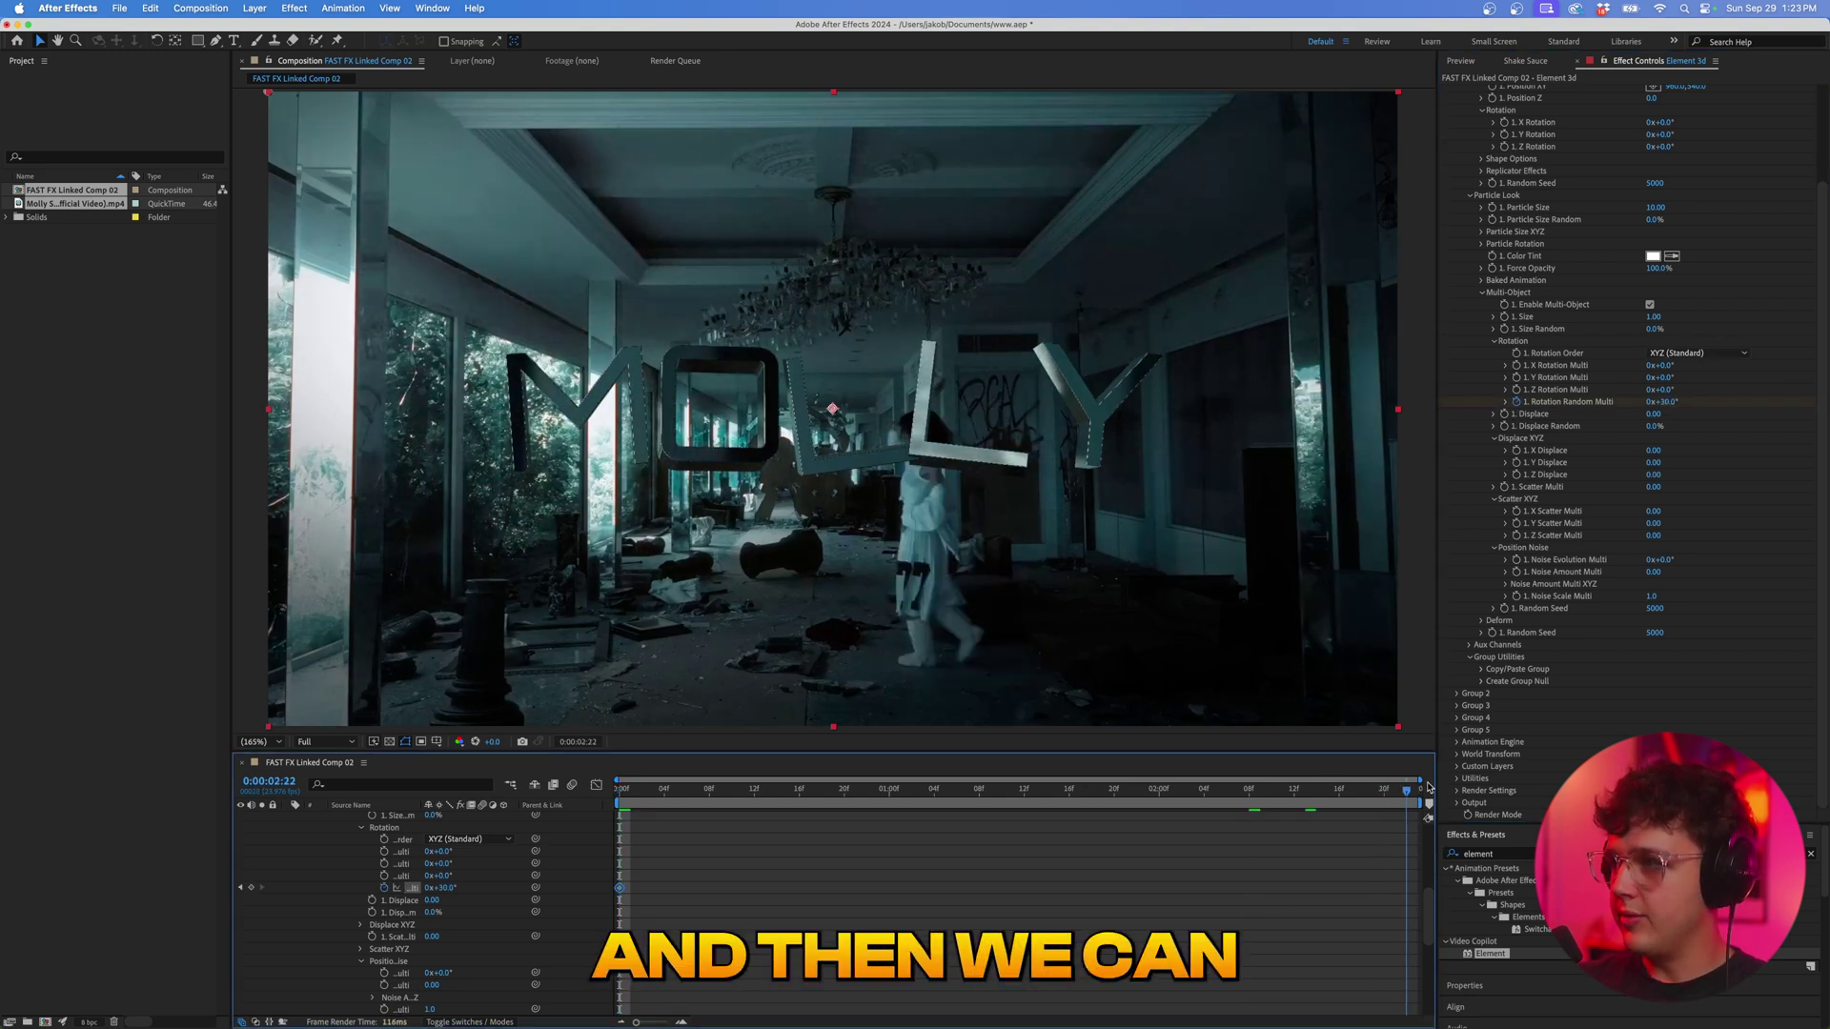
click(1668, 403)
text(-)
click(589, 805)
Play back the letter rotation animation from the start and return the playhead to frame 0.
key(Home)
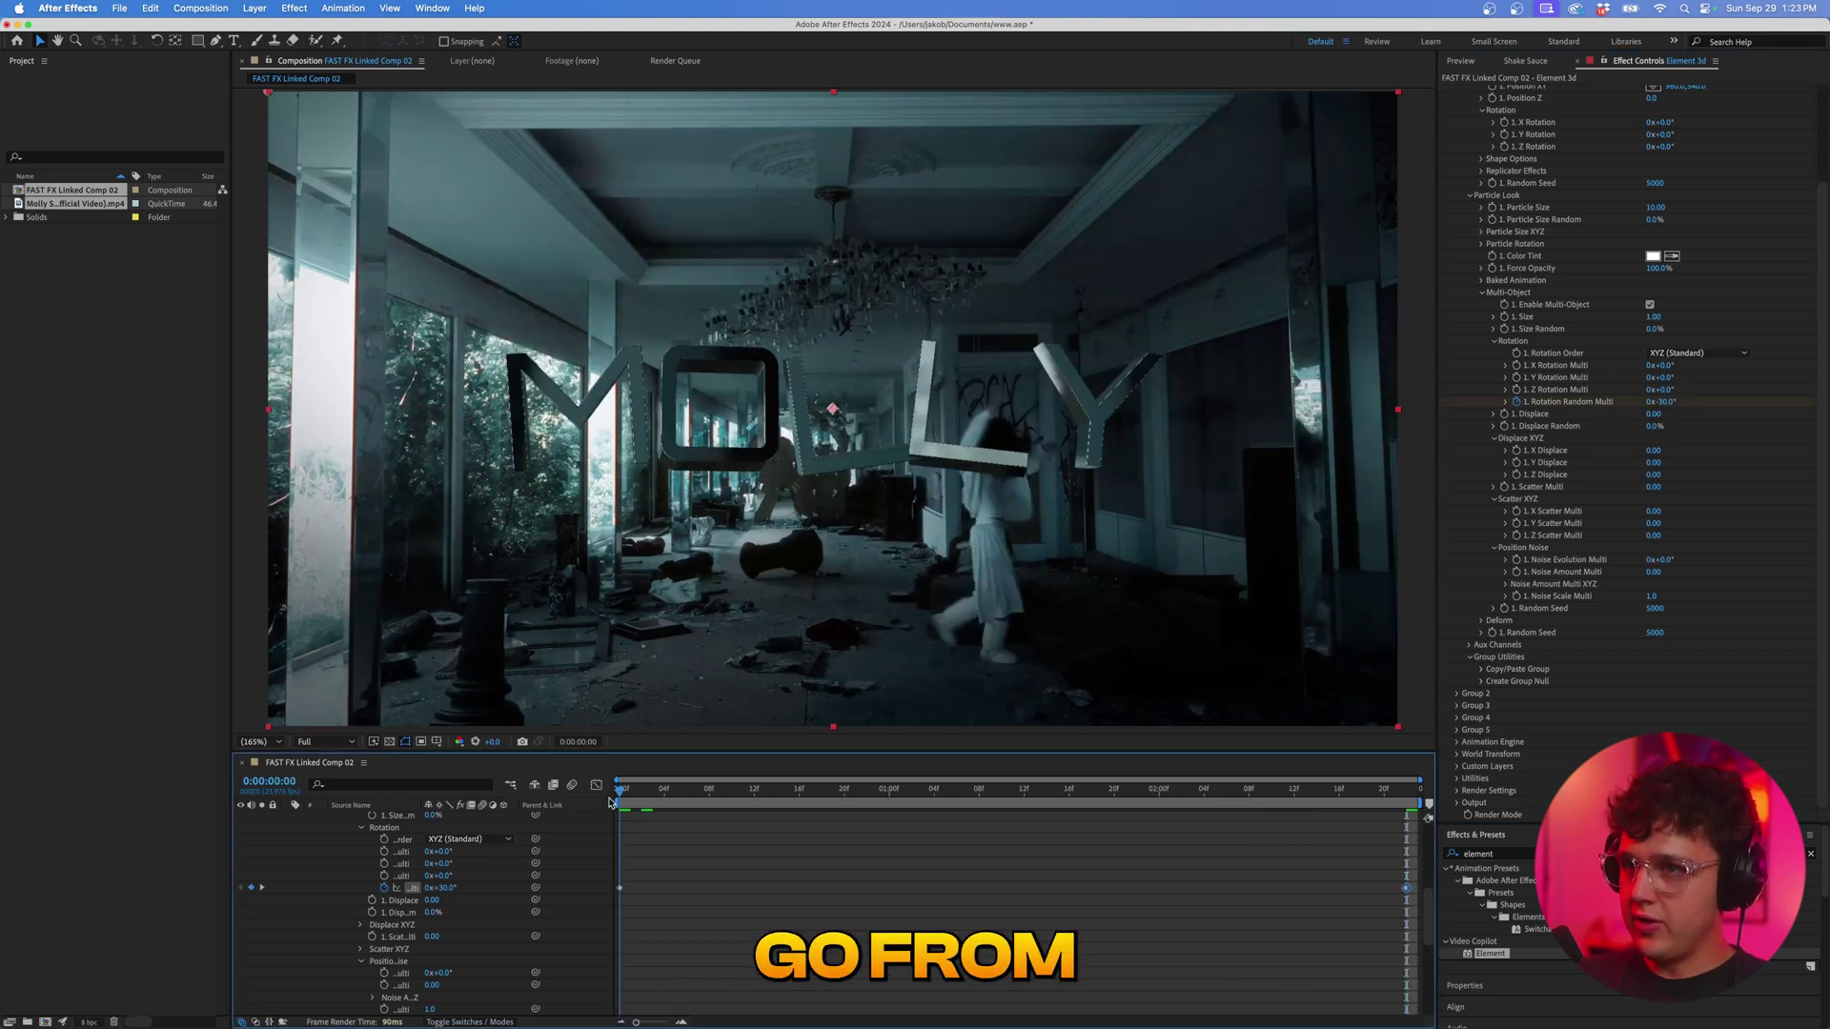
key(space)
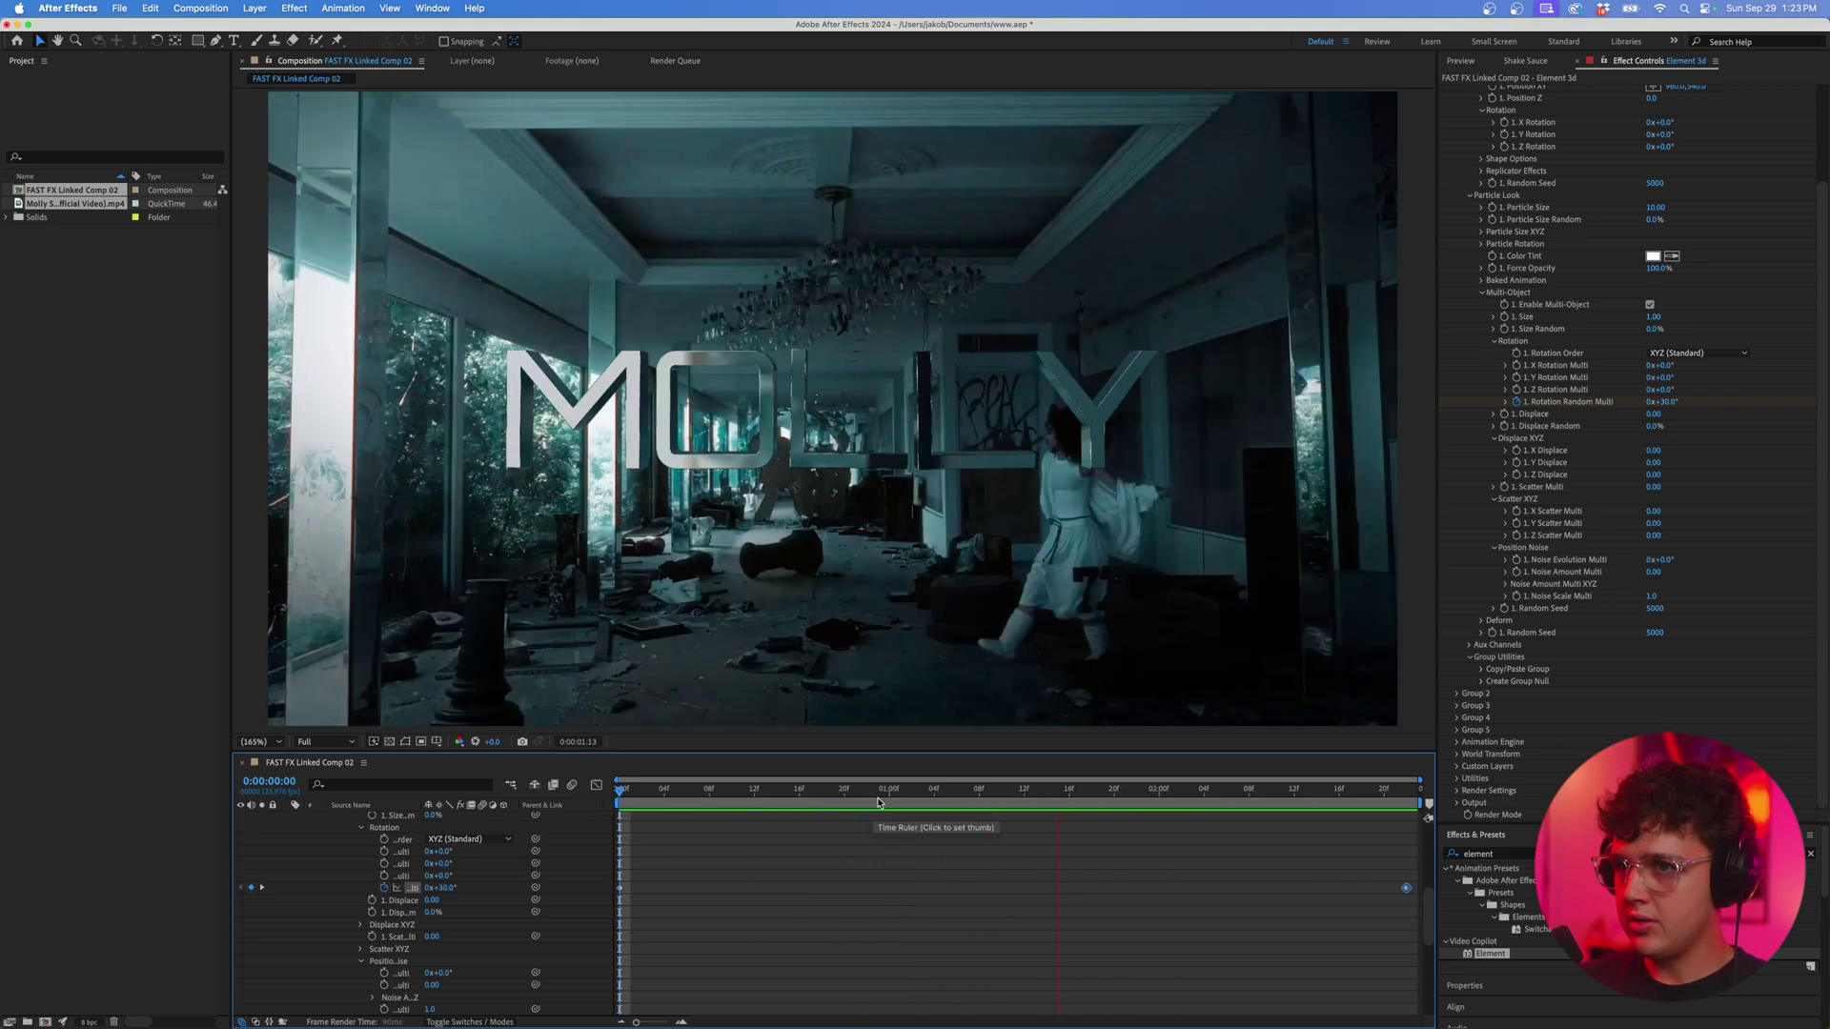
key(space)
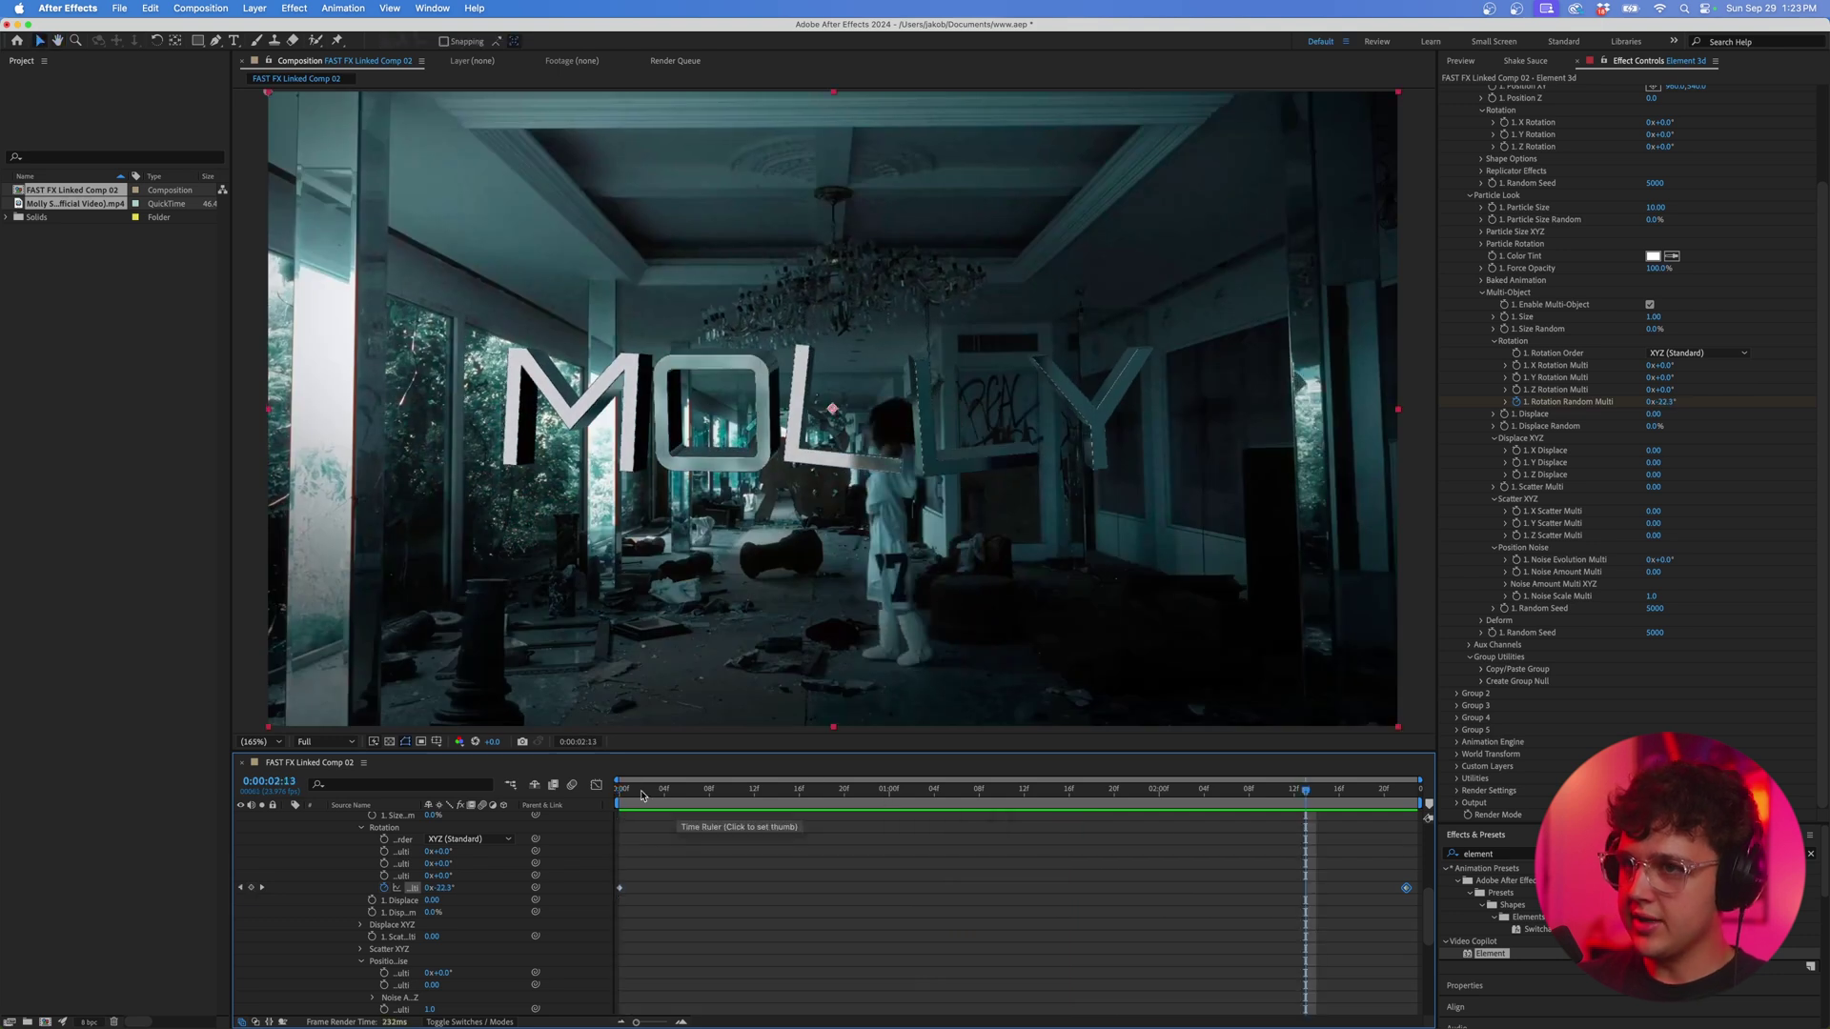
key(Home)
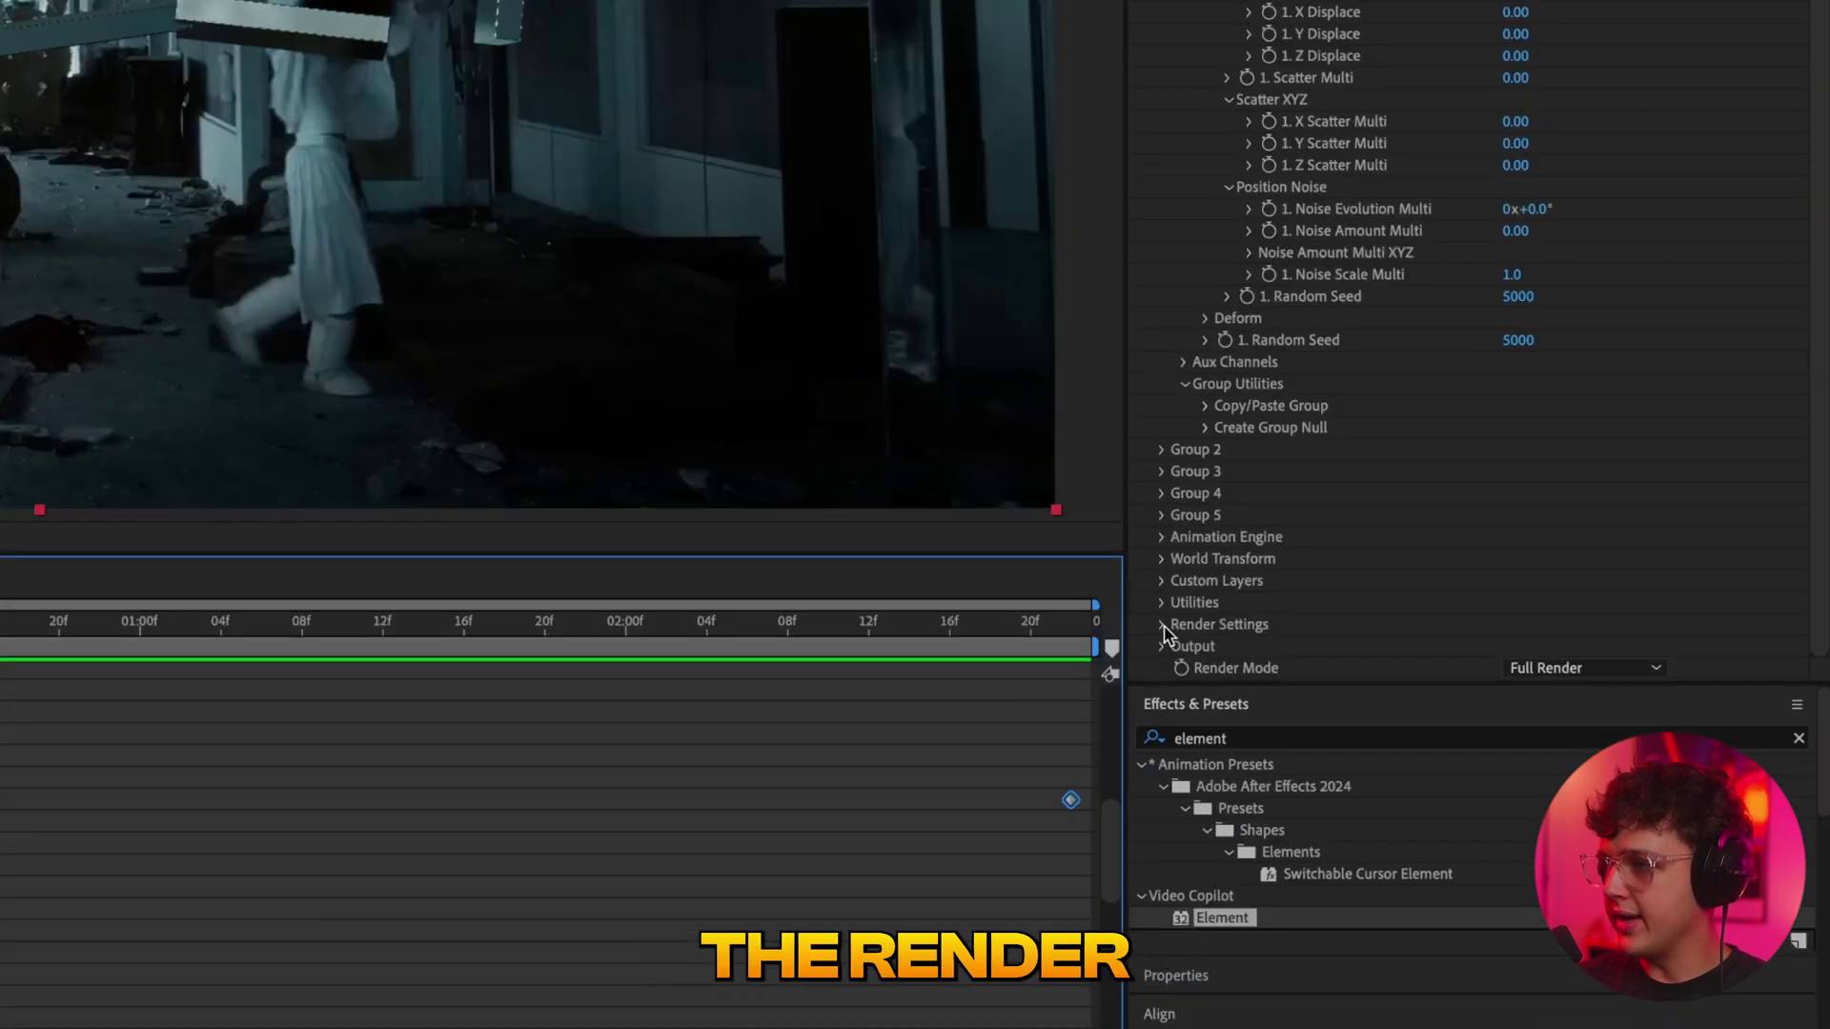
Set Element's Shadow Mode to Ray-Traced in the Render Settings.
click(1457, 792)
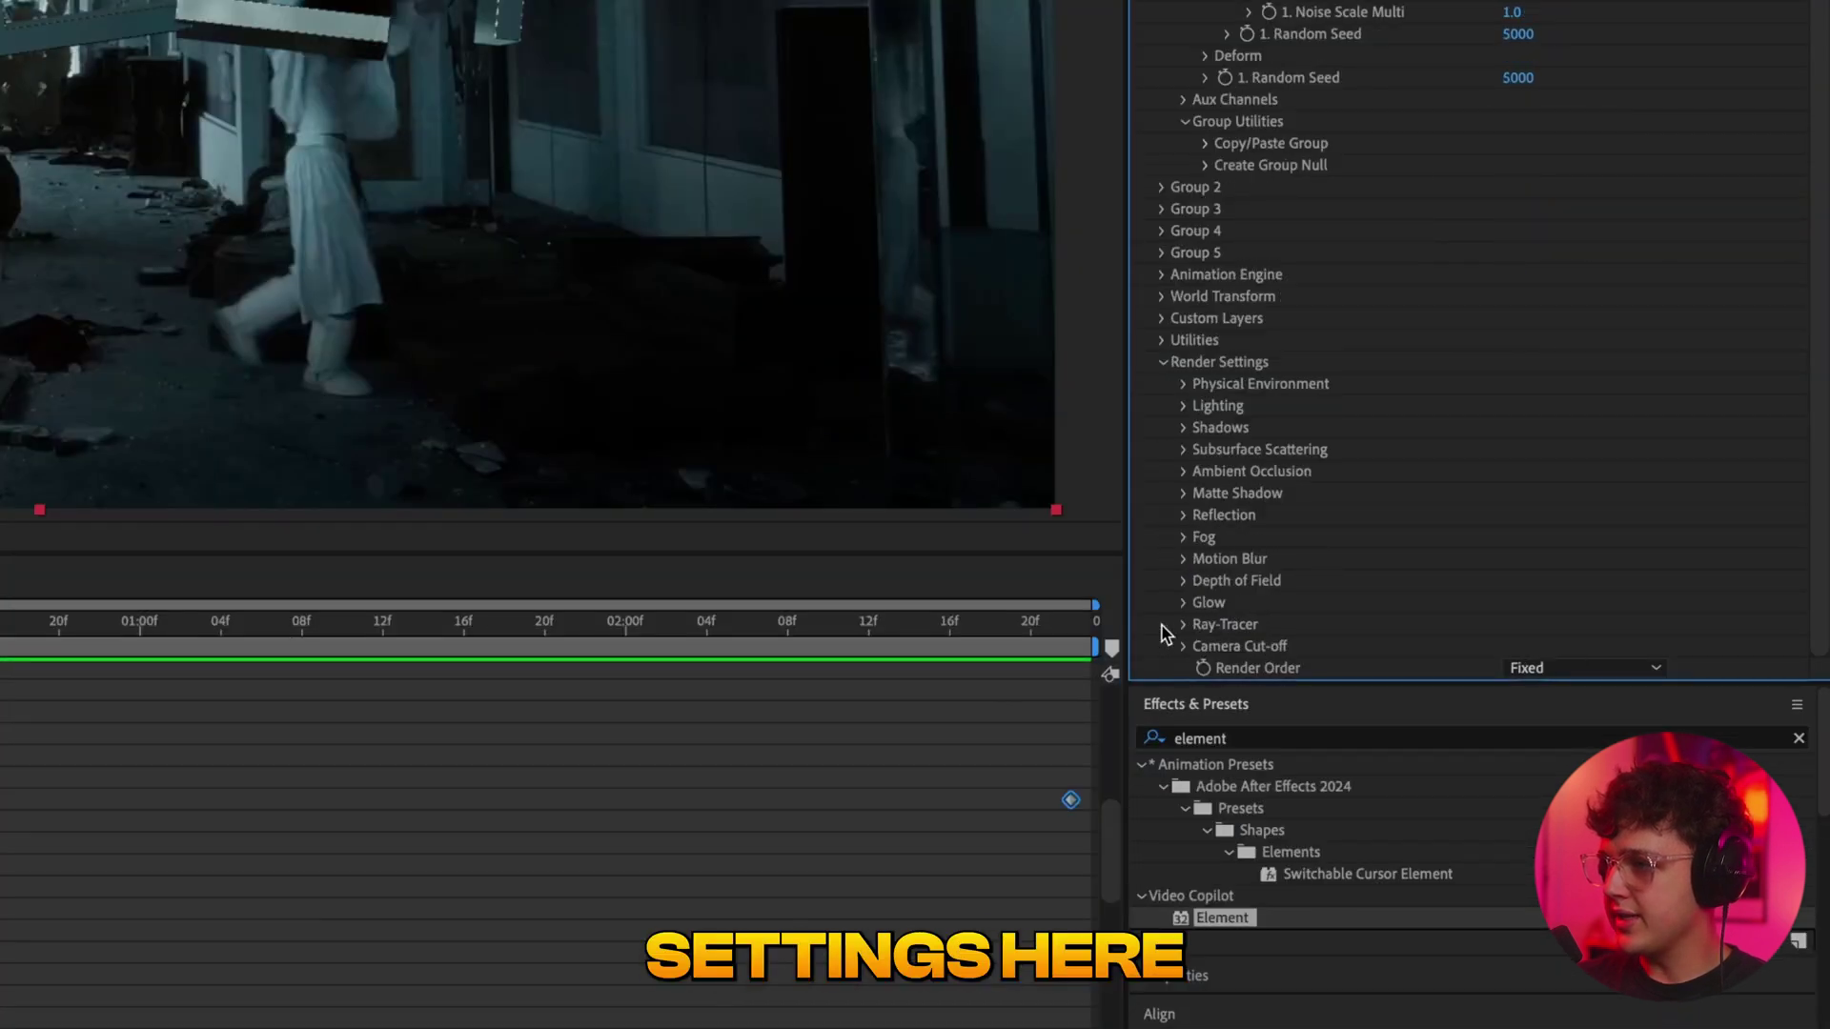
scroll(1331, 535, down, 1)
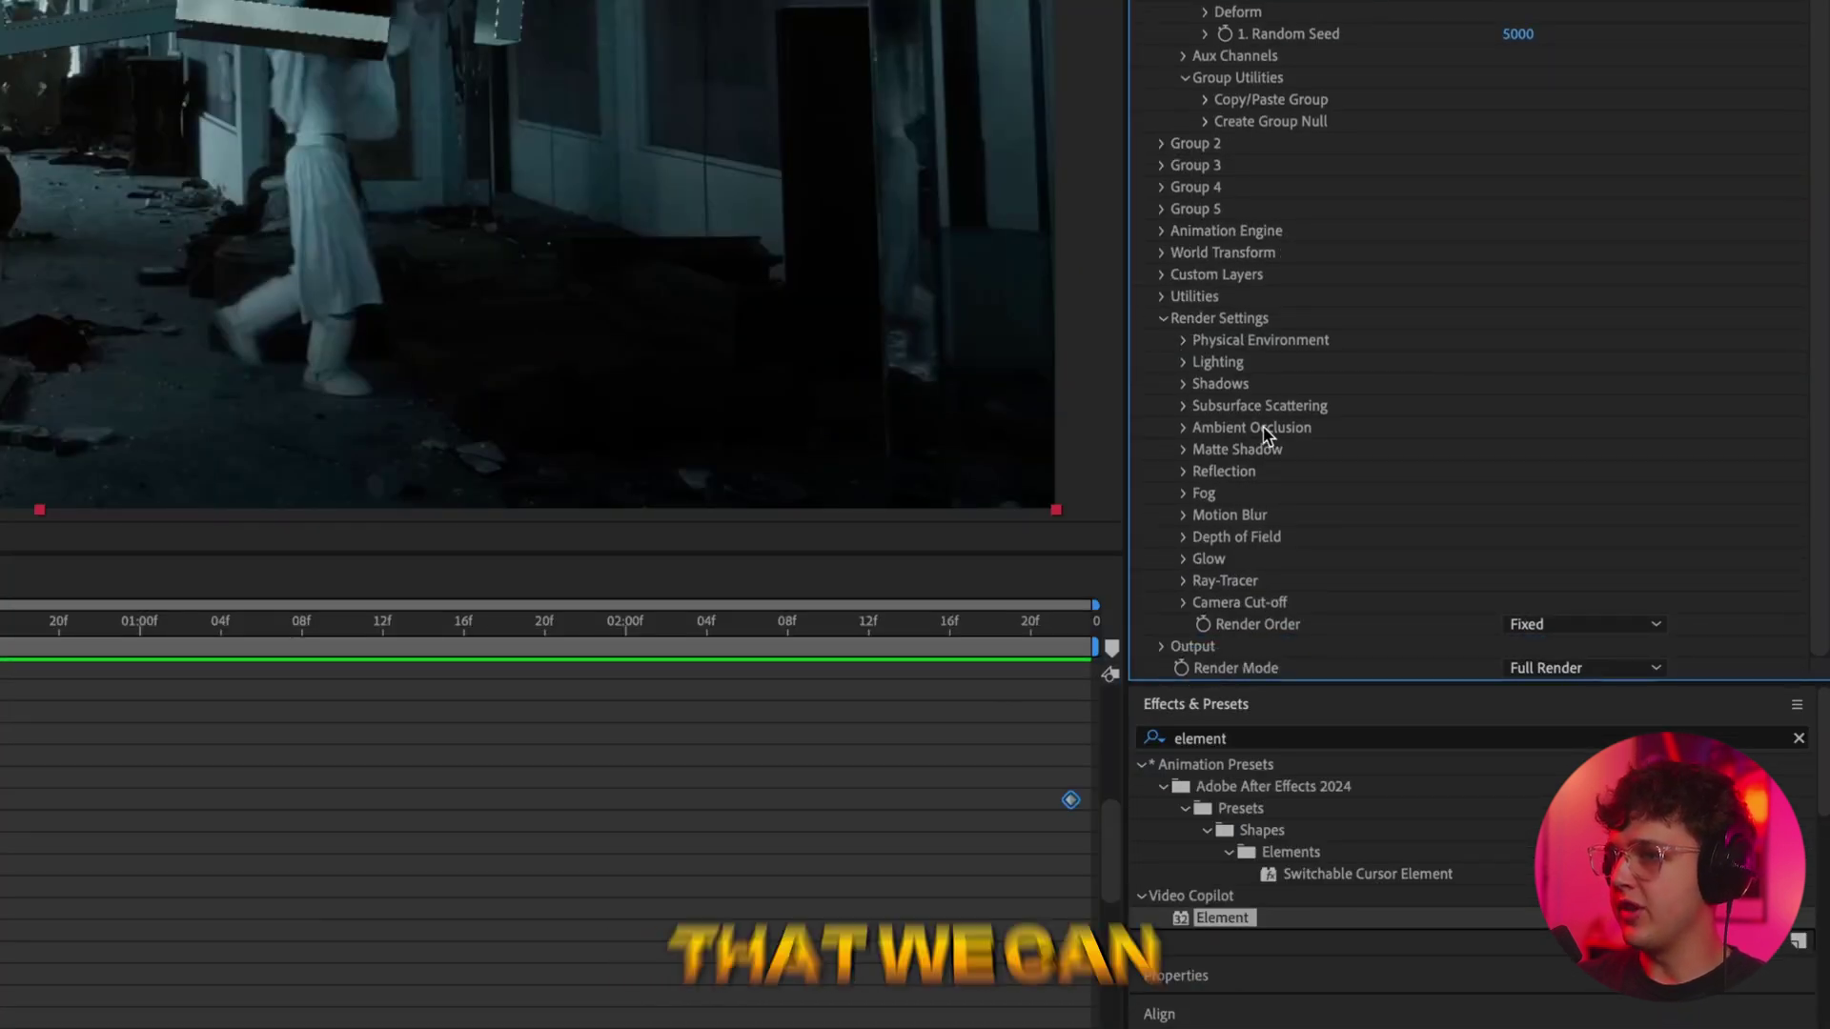
click(1184, 385)
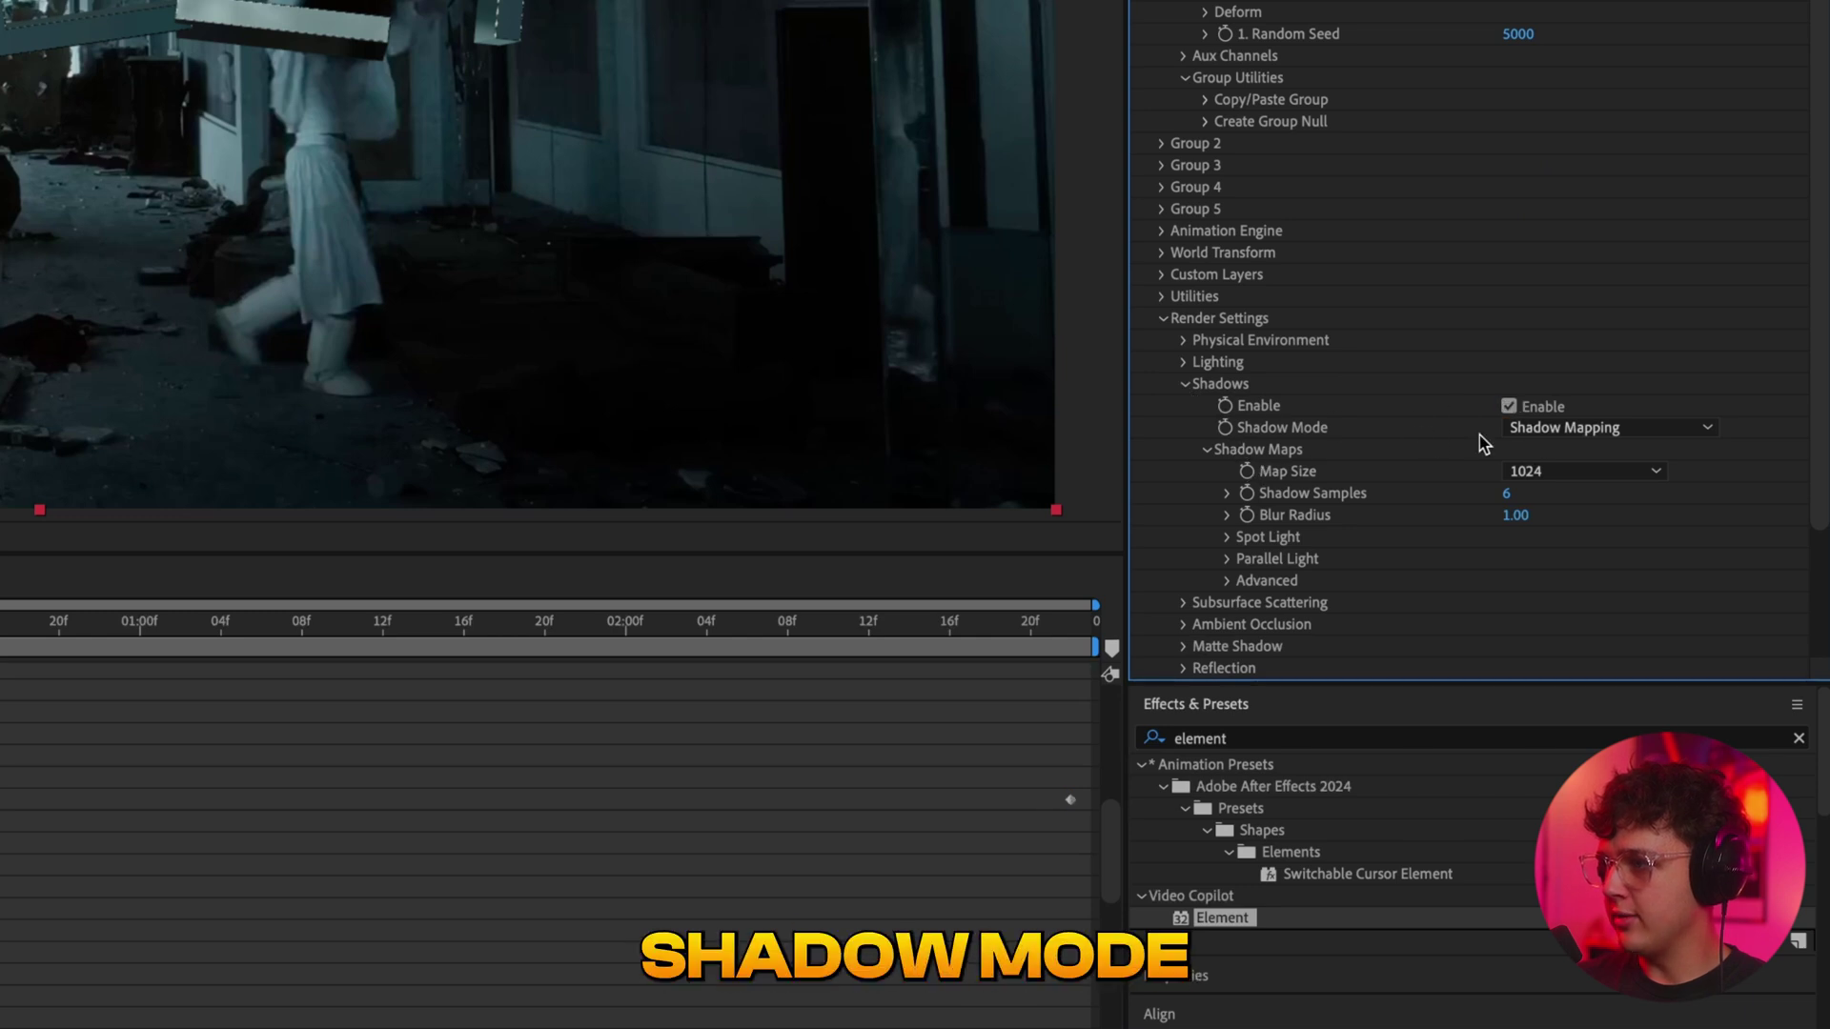
click(1568, 481)
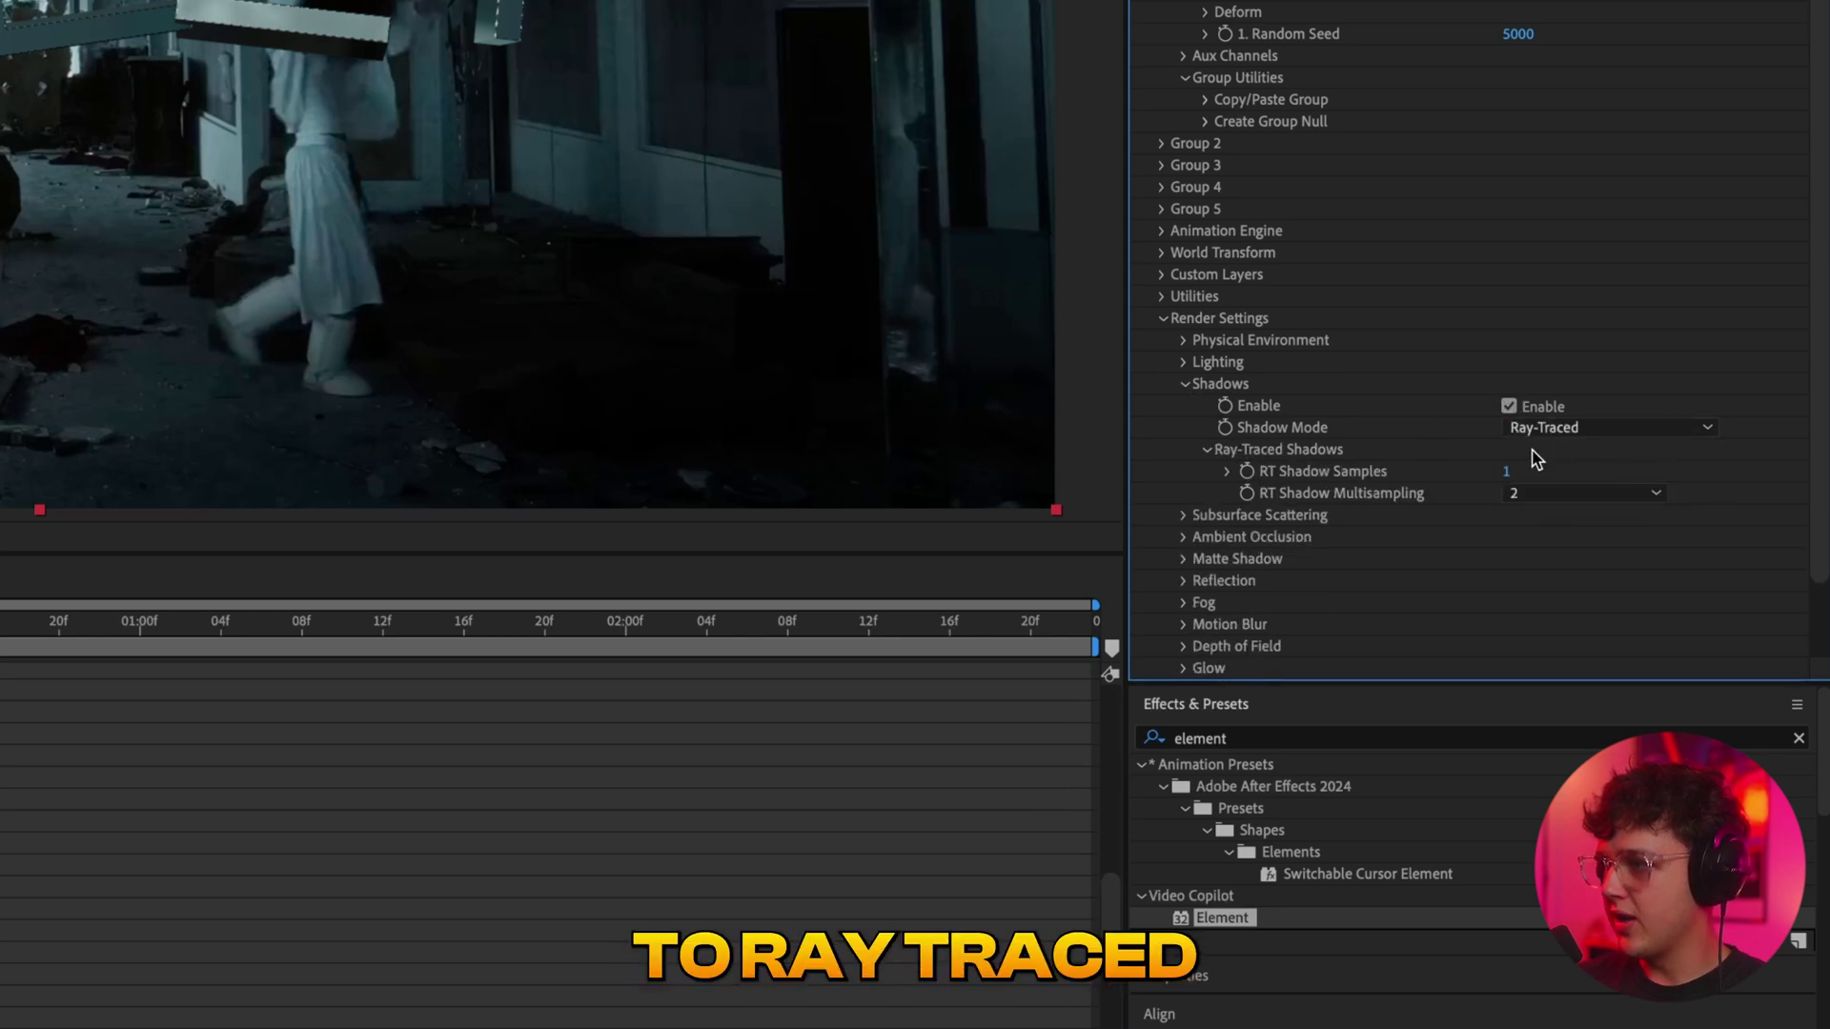
Enable ambient occlusion with its AO Mode set to Ray-Traced and scrub through the timeline to check the letters.
scroll(1229, 531, down, 1)
click(1184, 485)
scroll(1182, 492, down, 3)
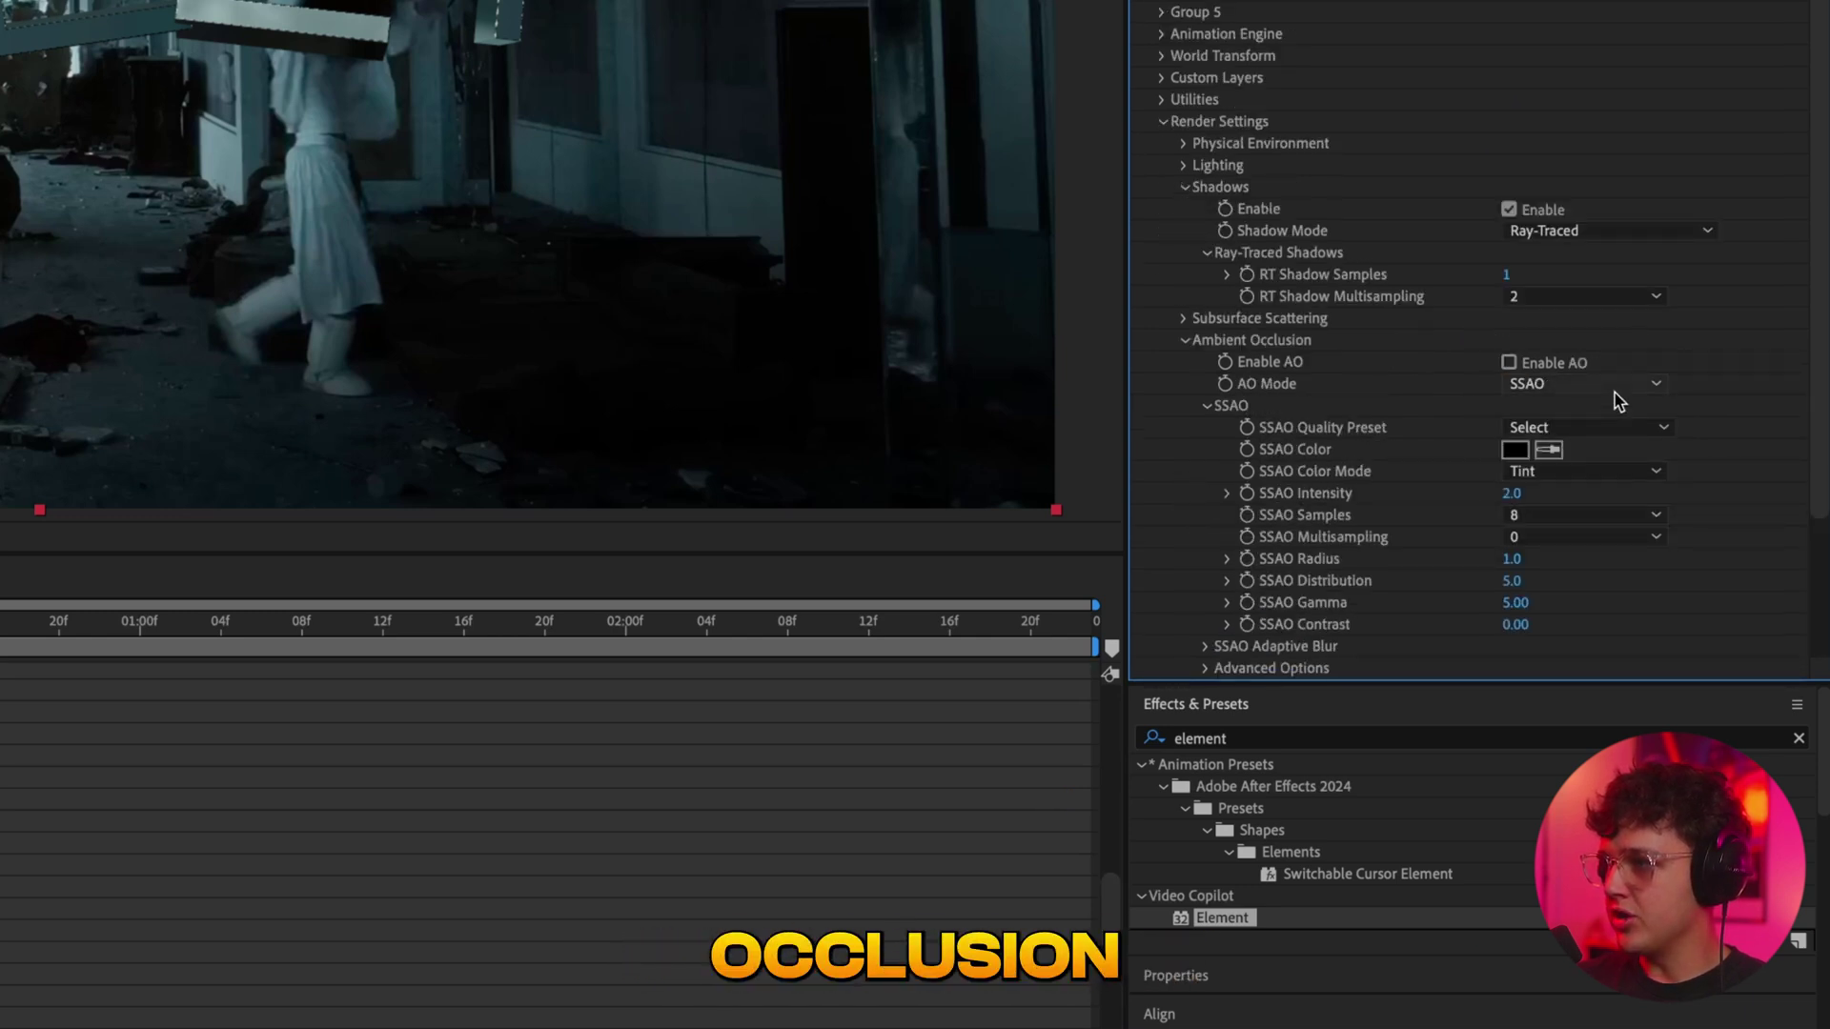
click(1513, 363)
click(1533, 384)
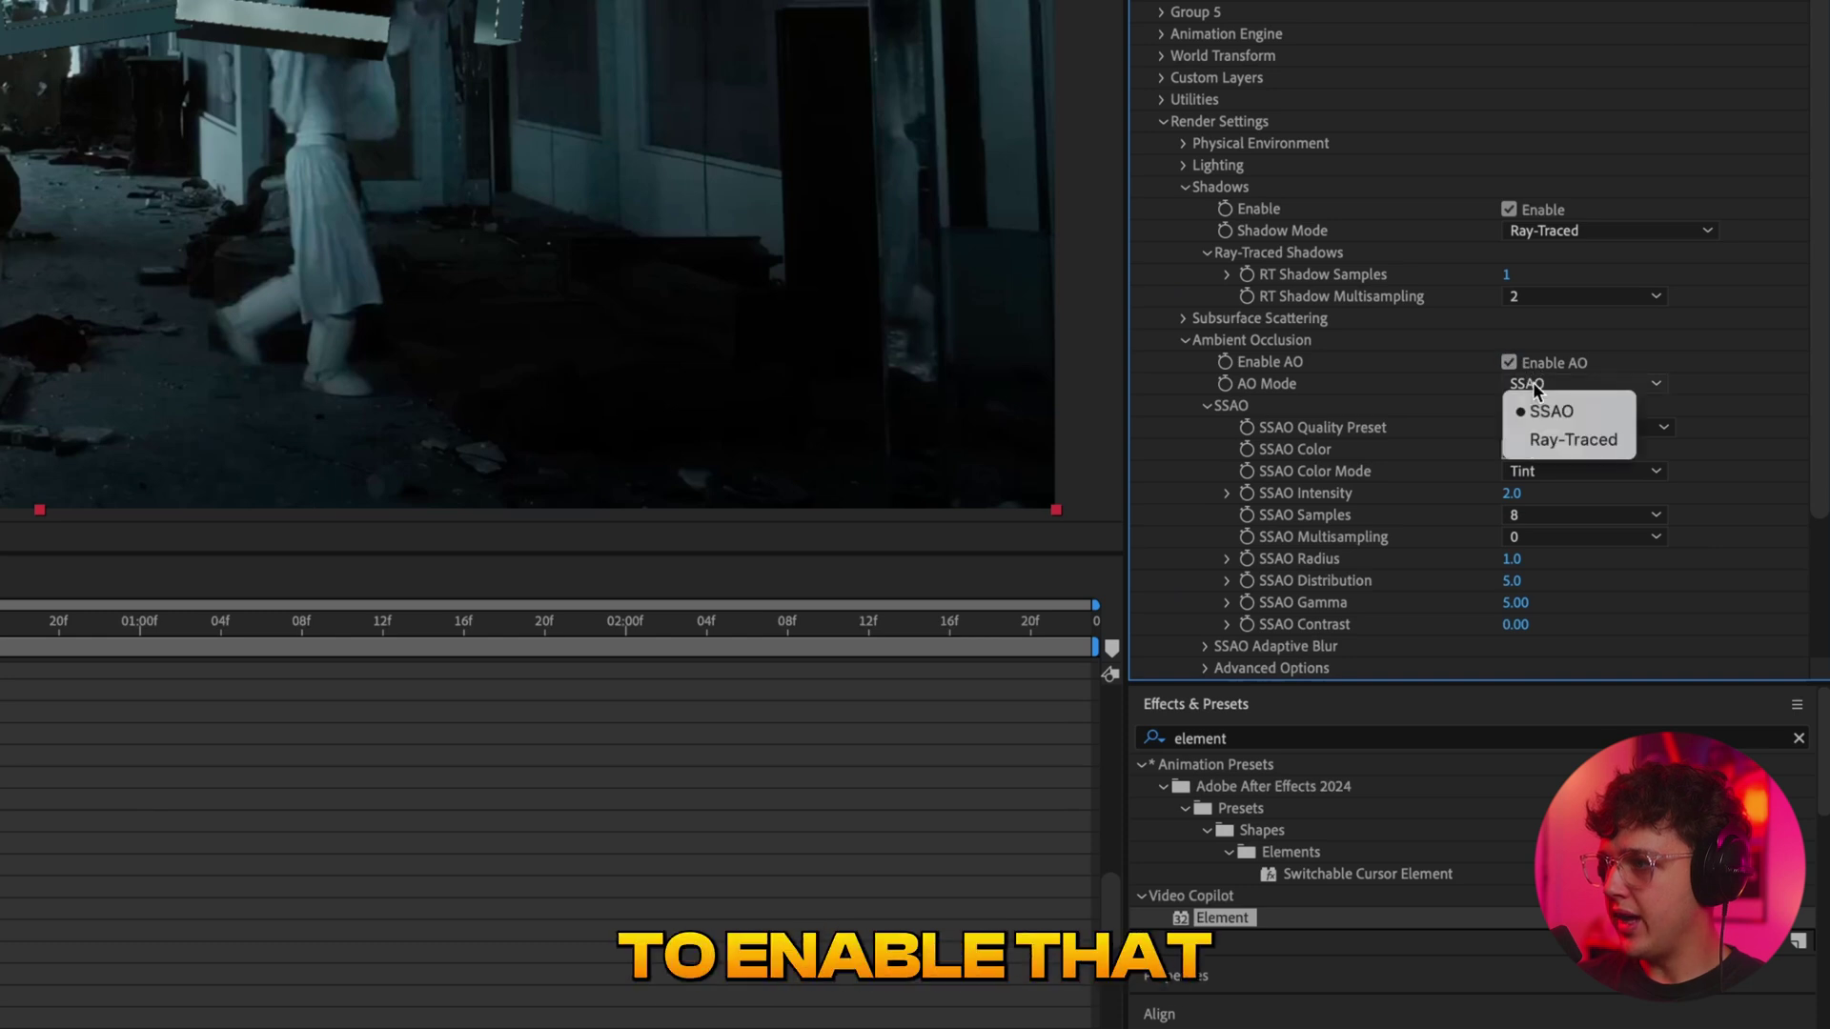
click(1555, 438)
scroll(1555, 438, down, 2)
drag(11, 622, 618, 633)
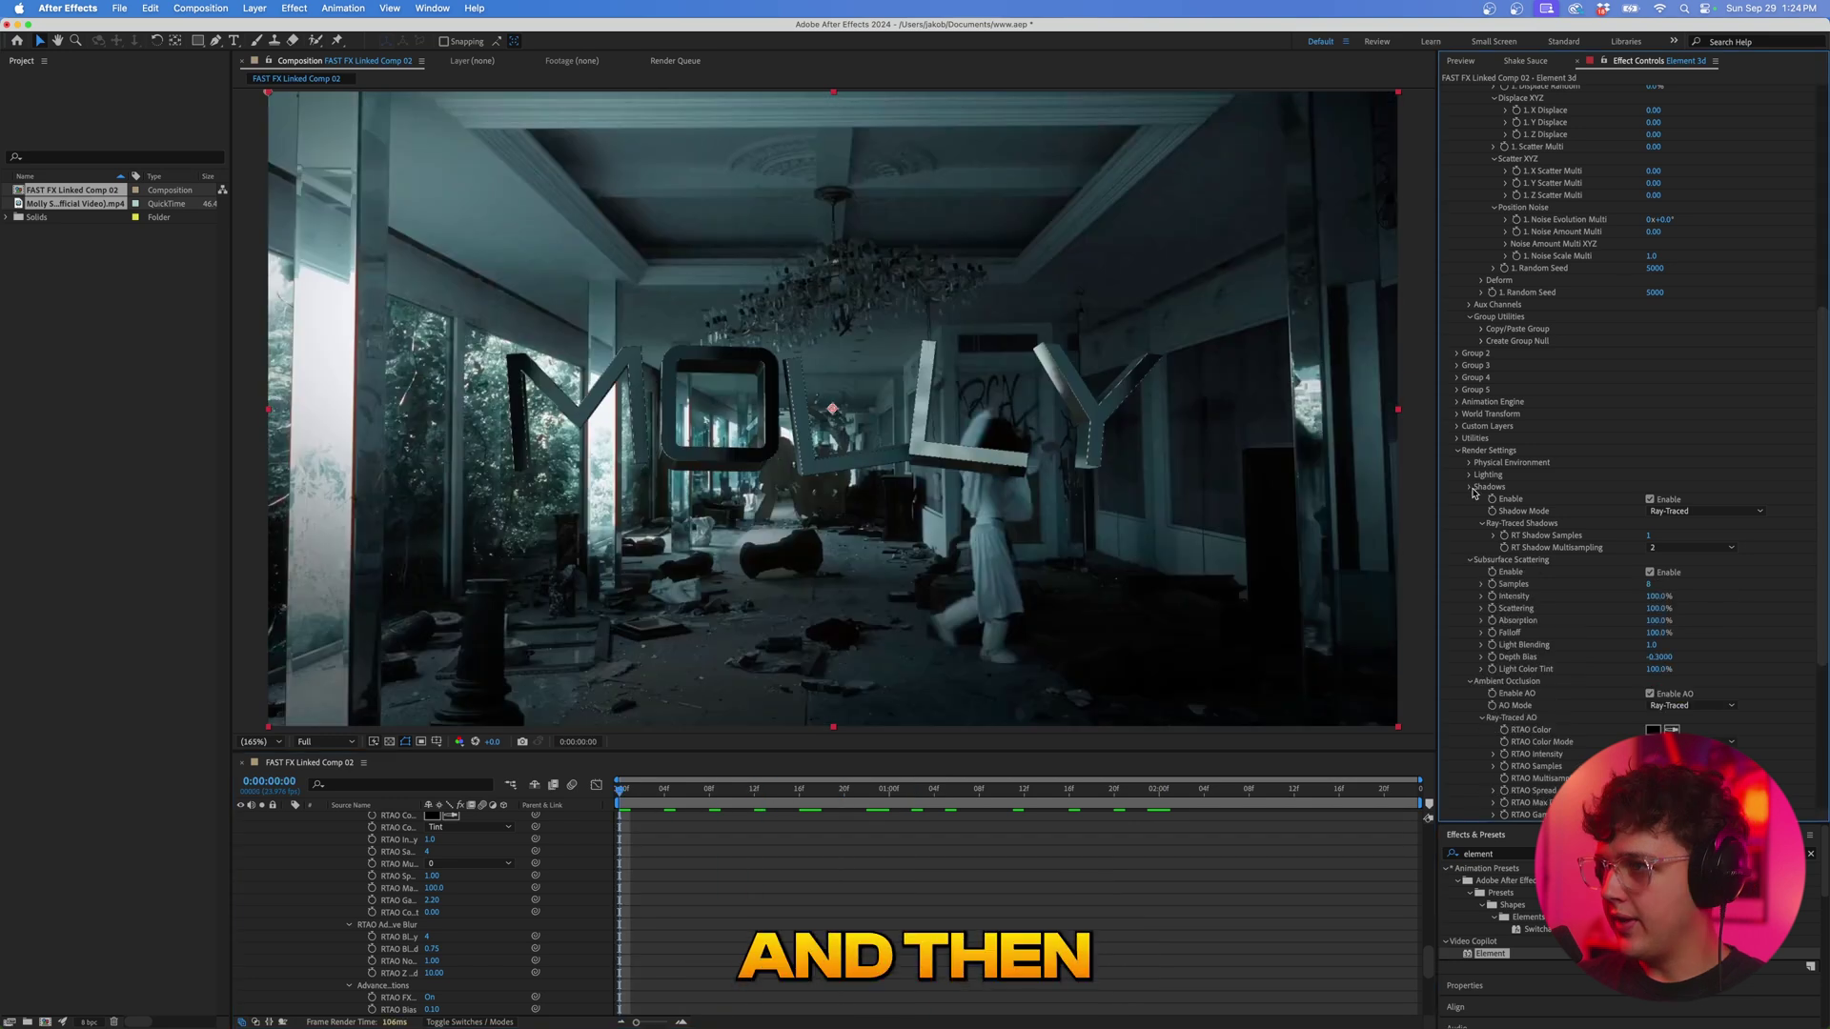
Turn off Use Comp Lights in the Lighting settings and try the Single Light preset before setting Add Lighting to Sun Set.
click(1469, 487)
click(1475, 475)
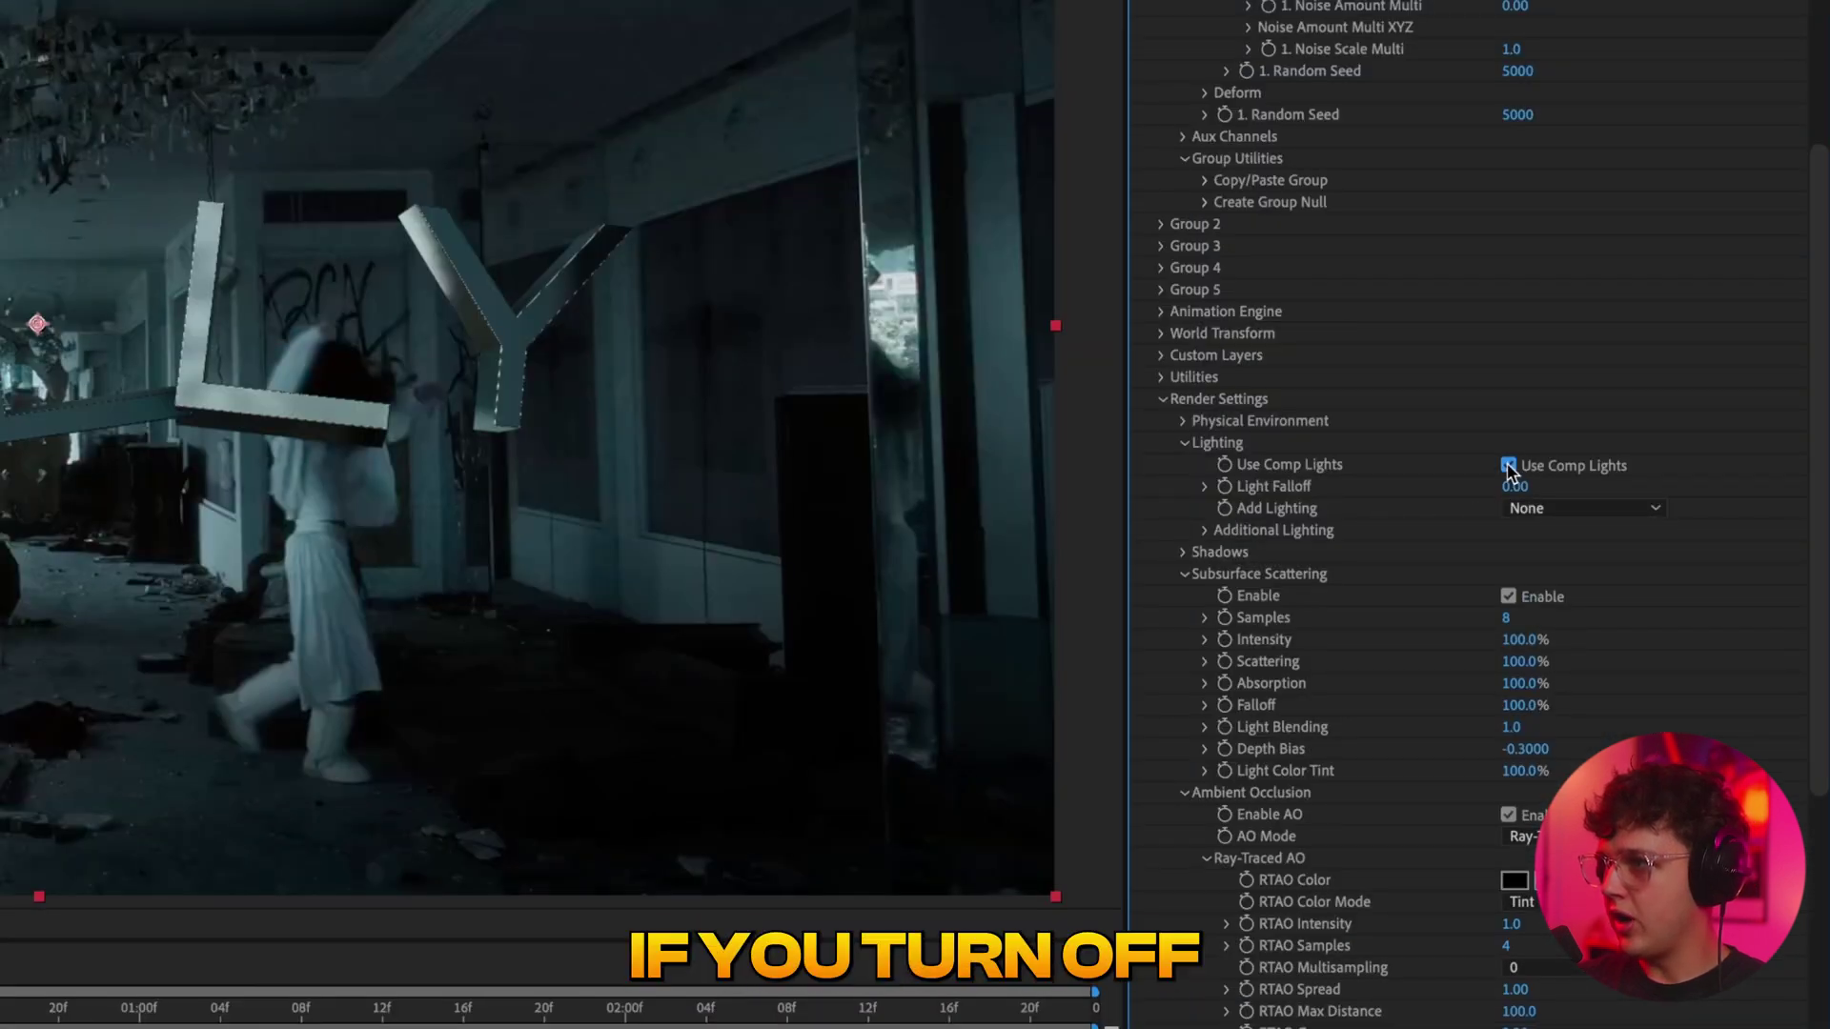
click(1544, 509)
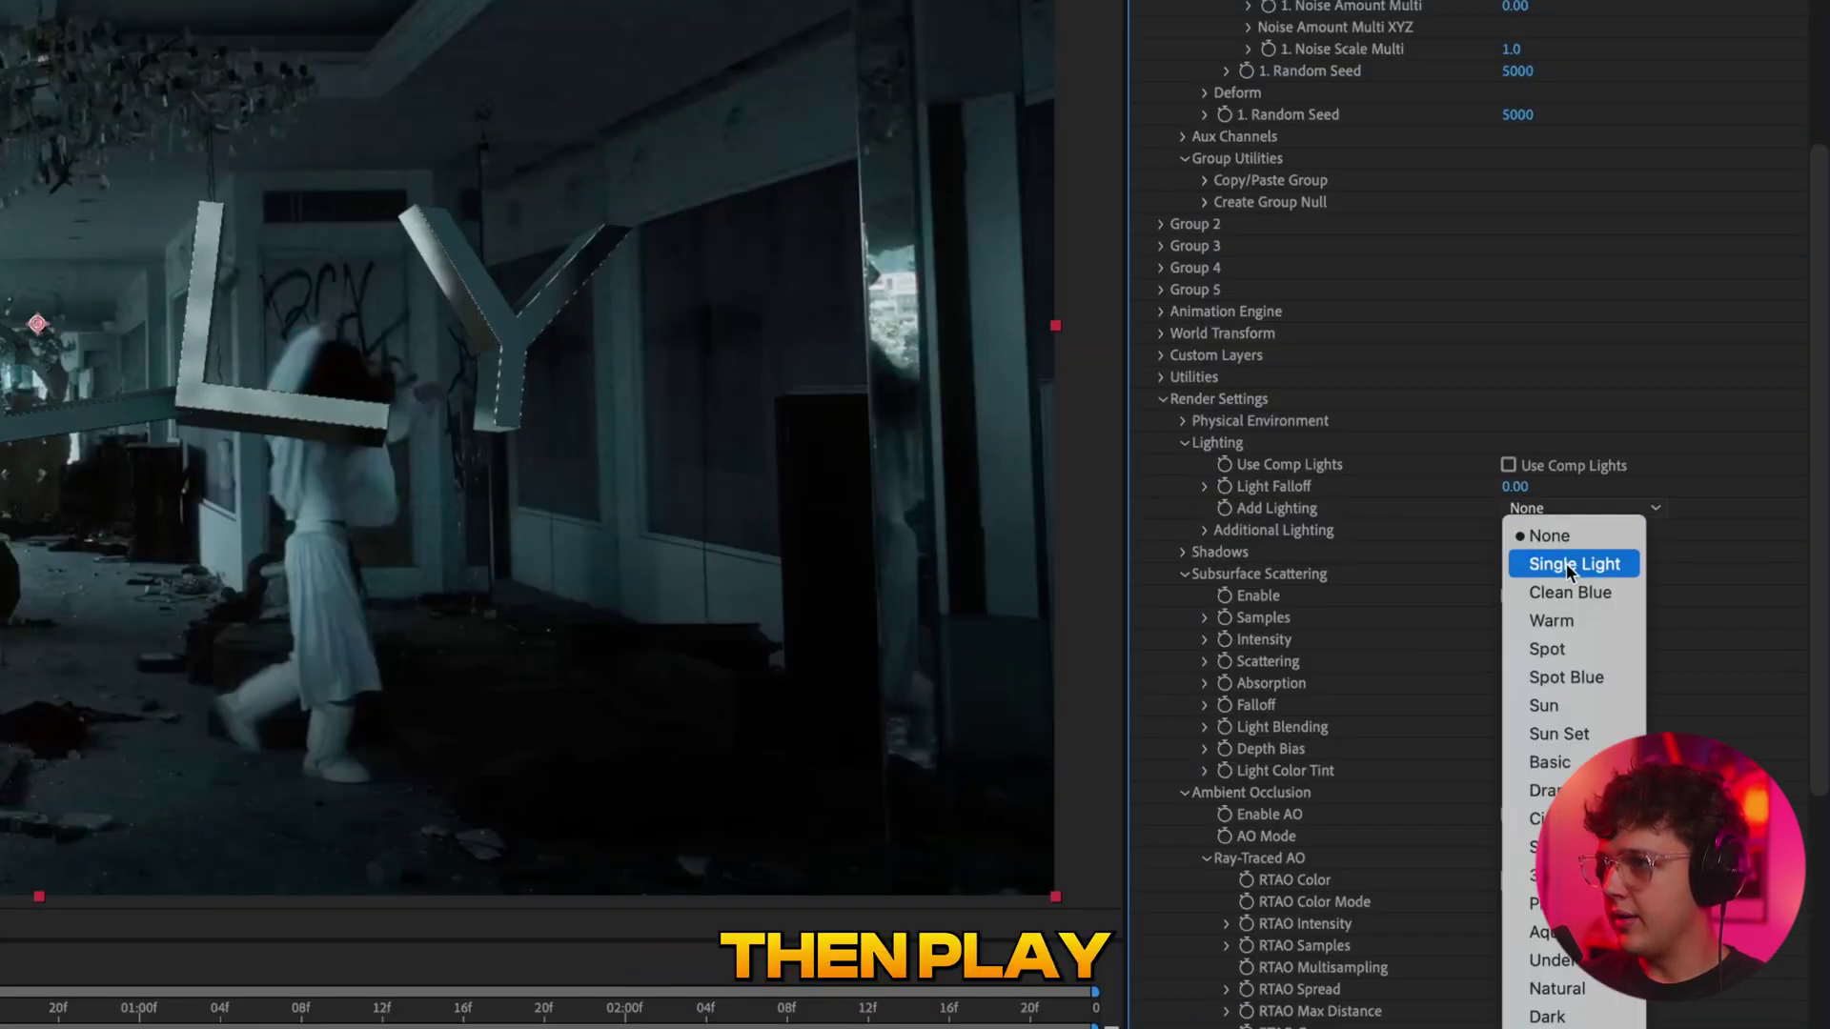
click(1568, 565)
click(1569, 519)
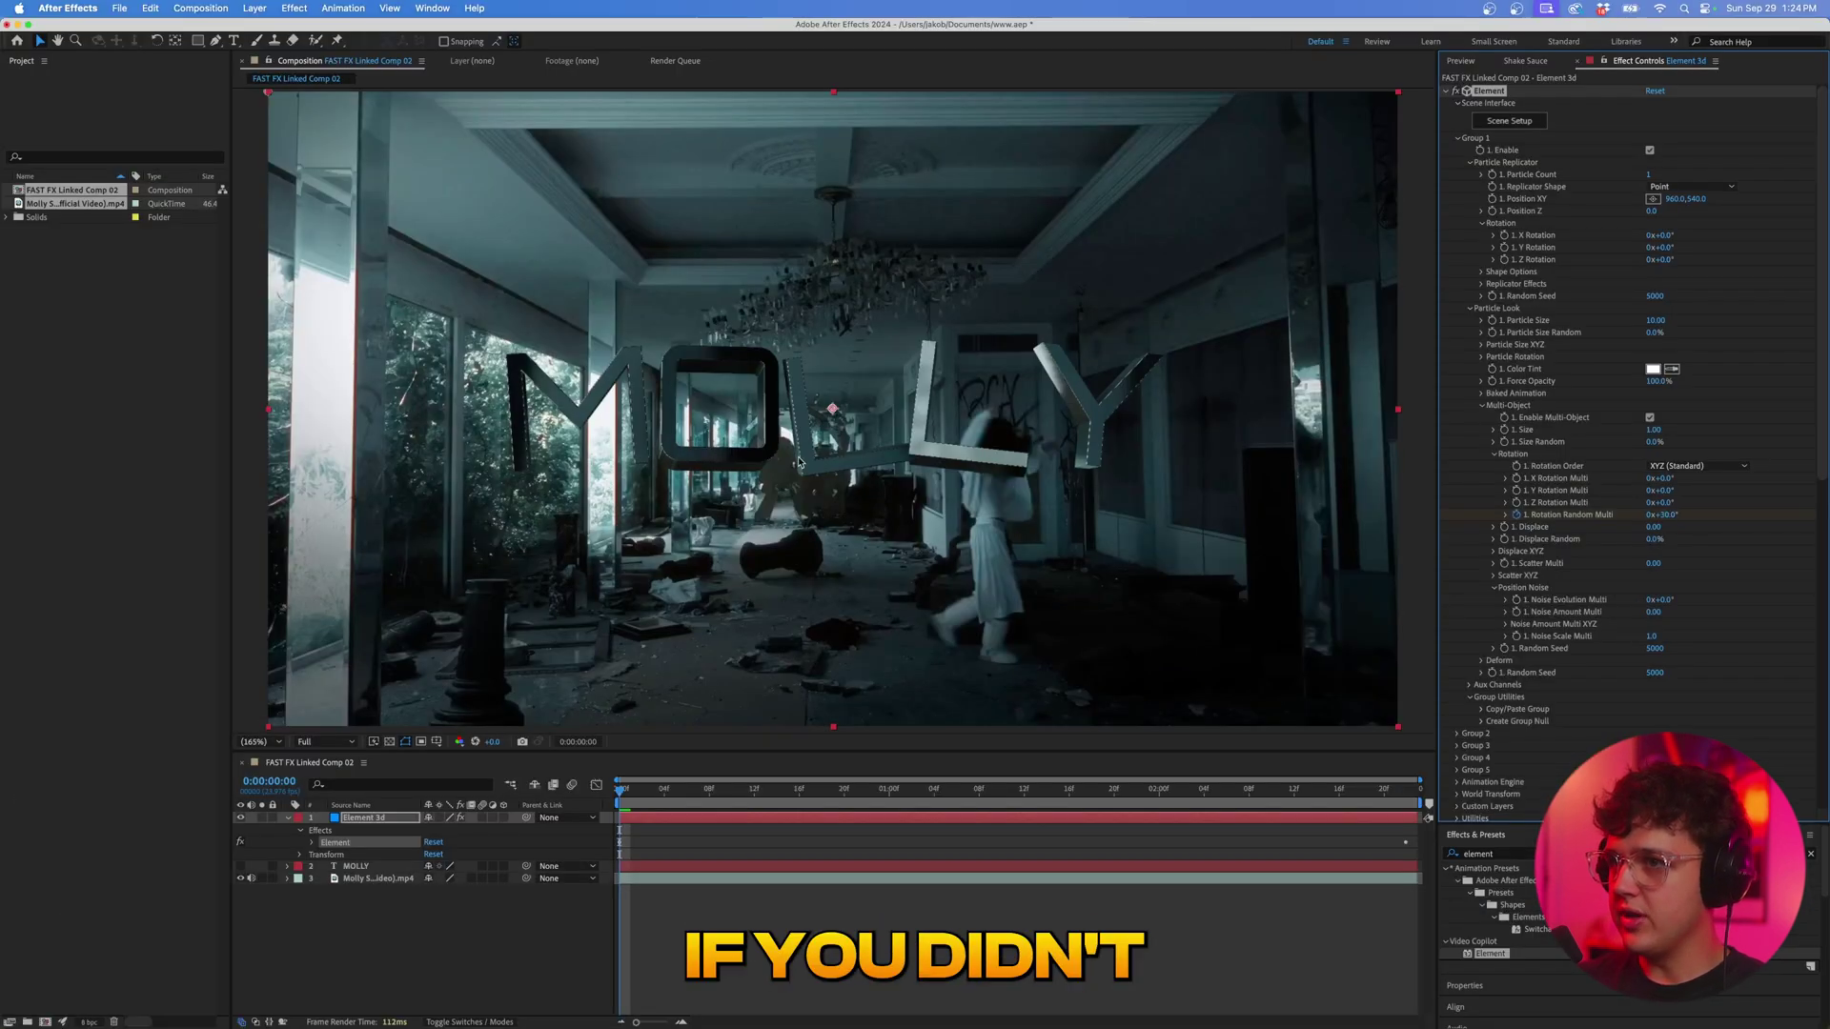
Switch Element's Motion Blur from the comp settings to On in the Render Settings.
scroll(844, 426, down, 3)
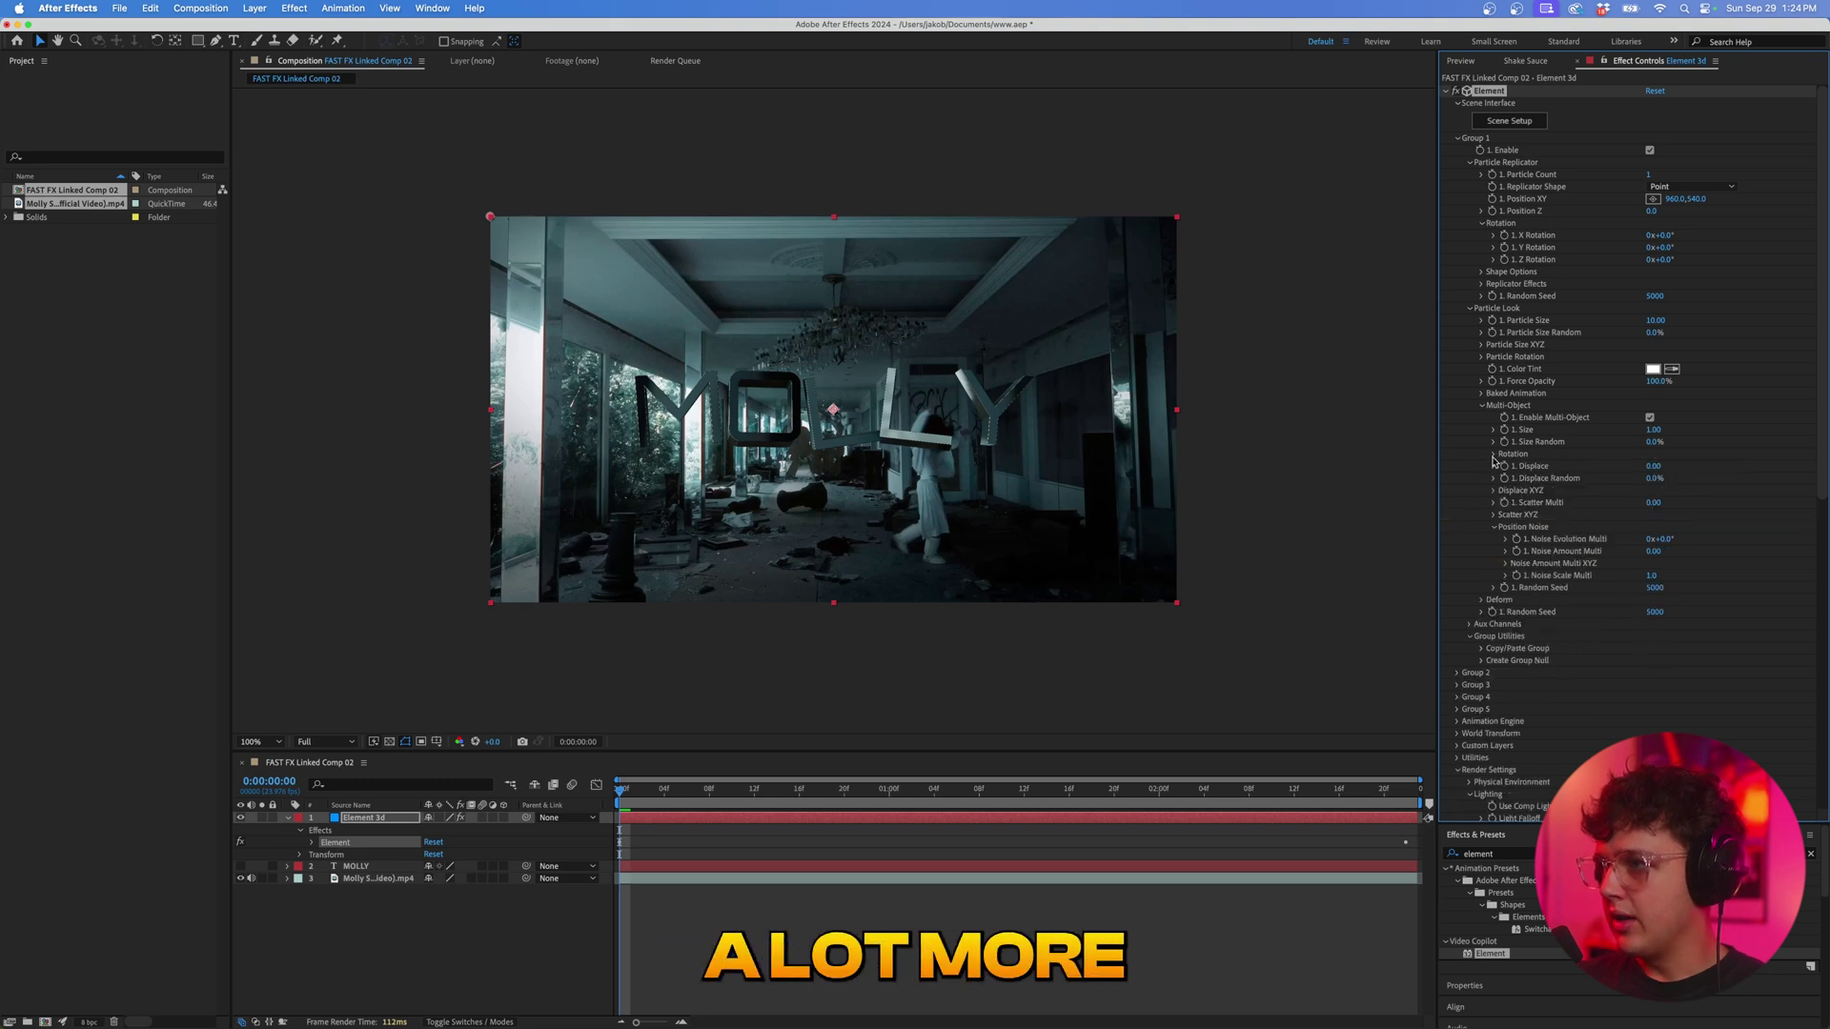
scroll(1584, 622, down, 10)
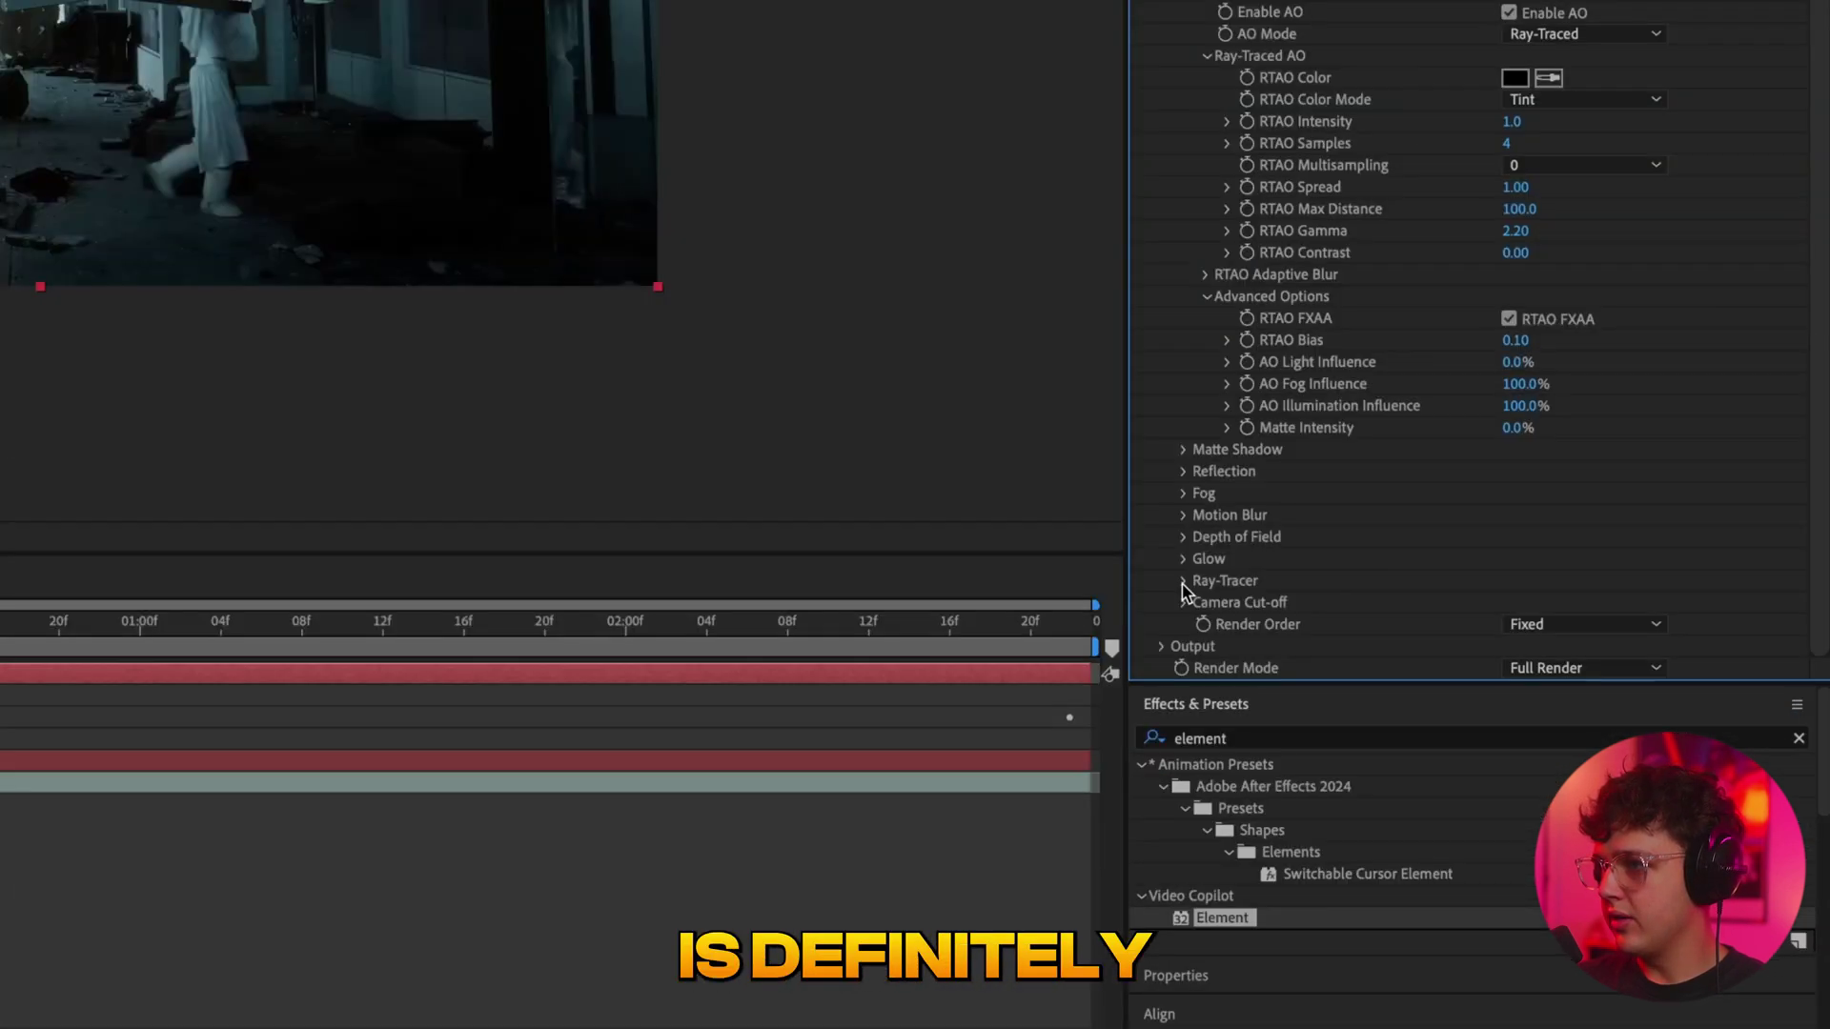
click(1468, 729)
scroll(1582, 727, down, 1)
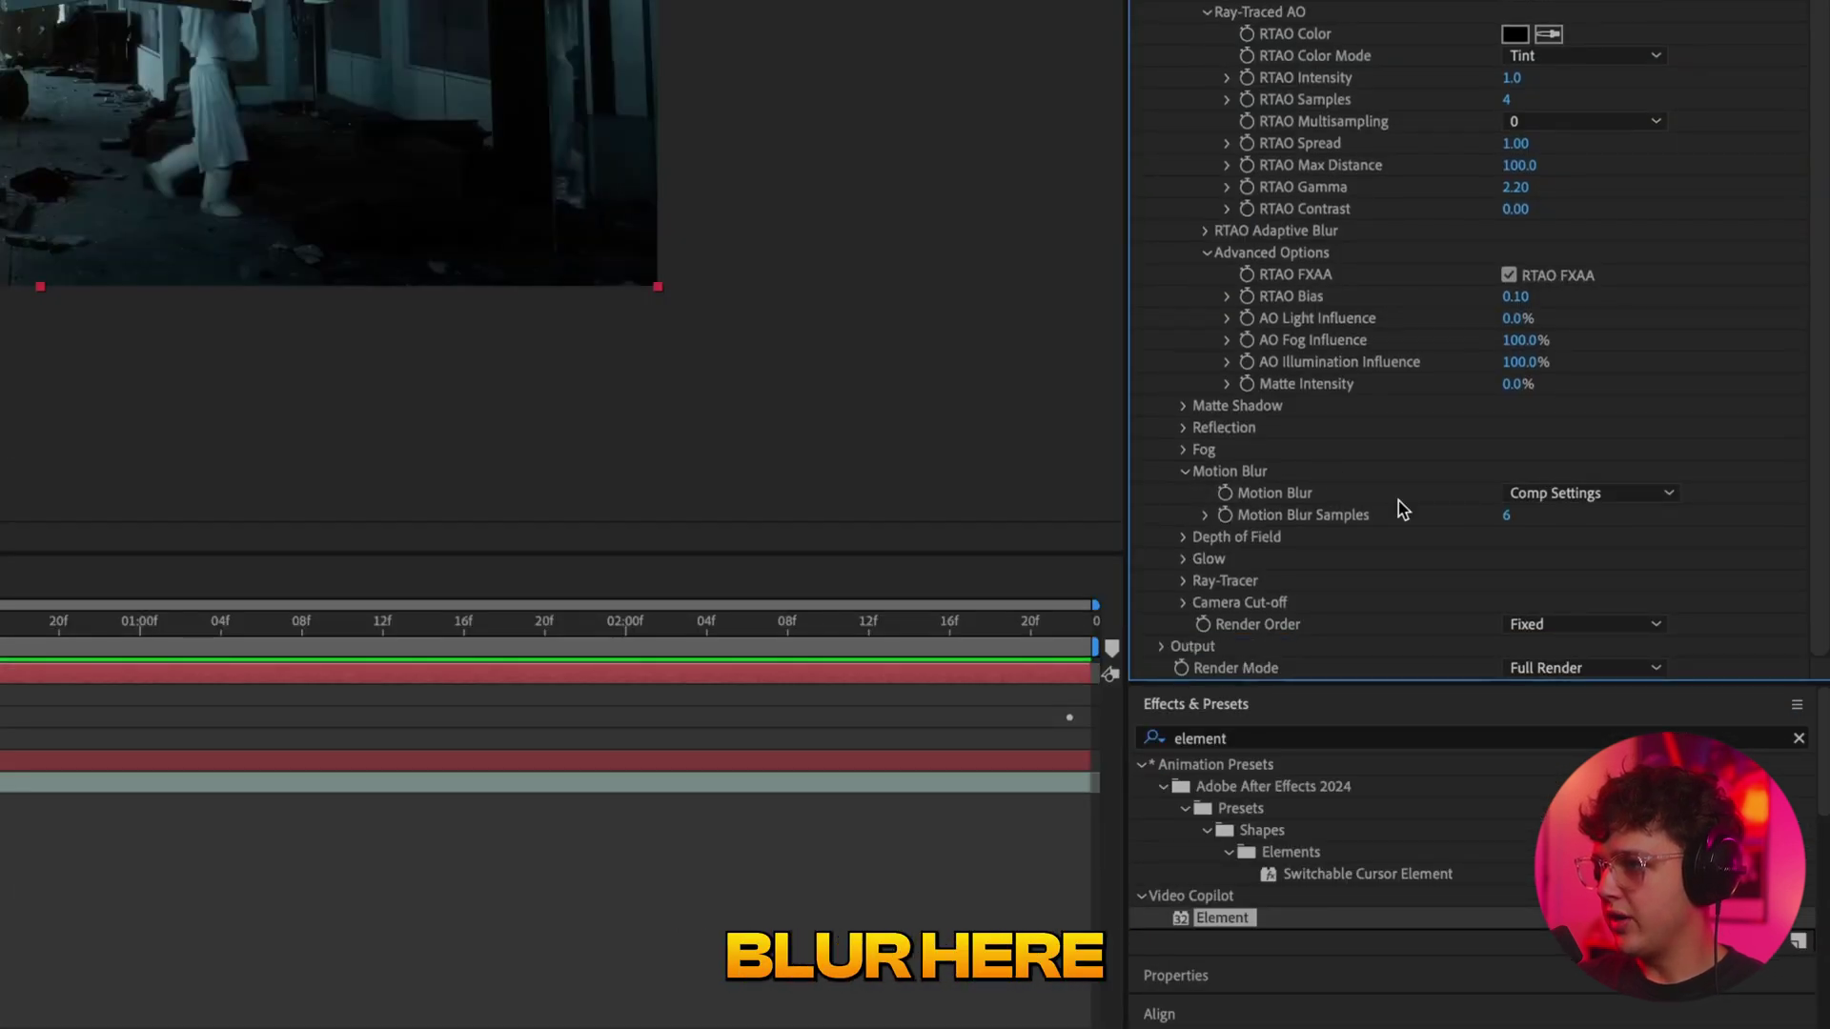
click(1546, 491)
click(1557, 537)
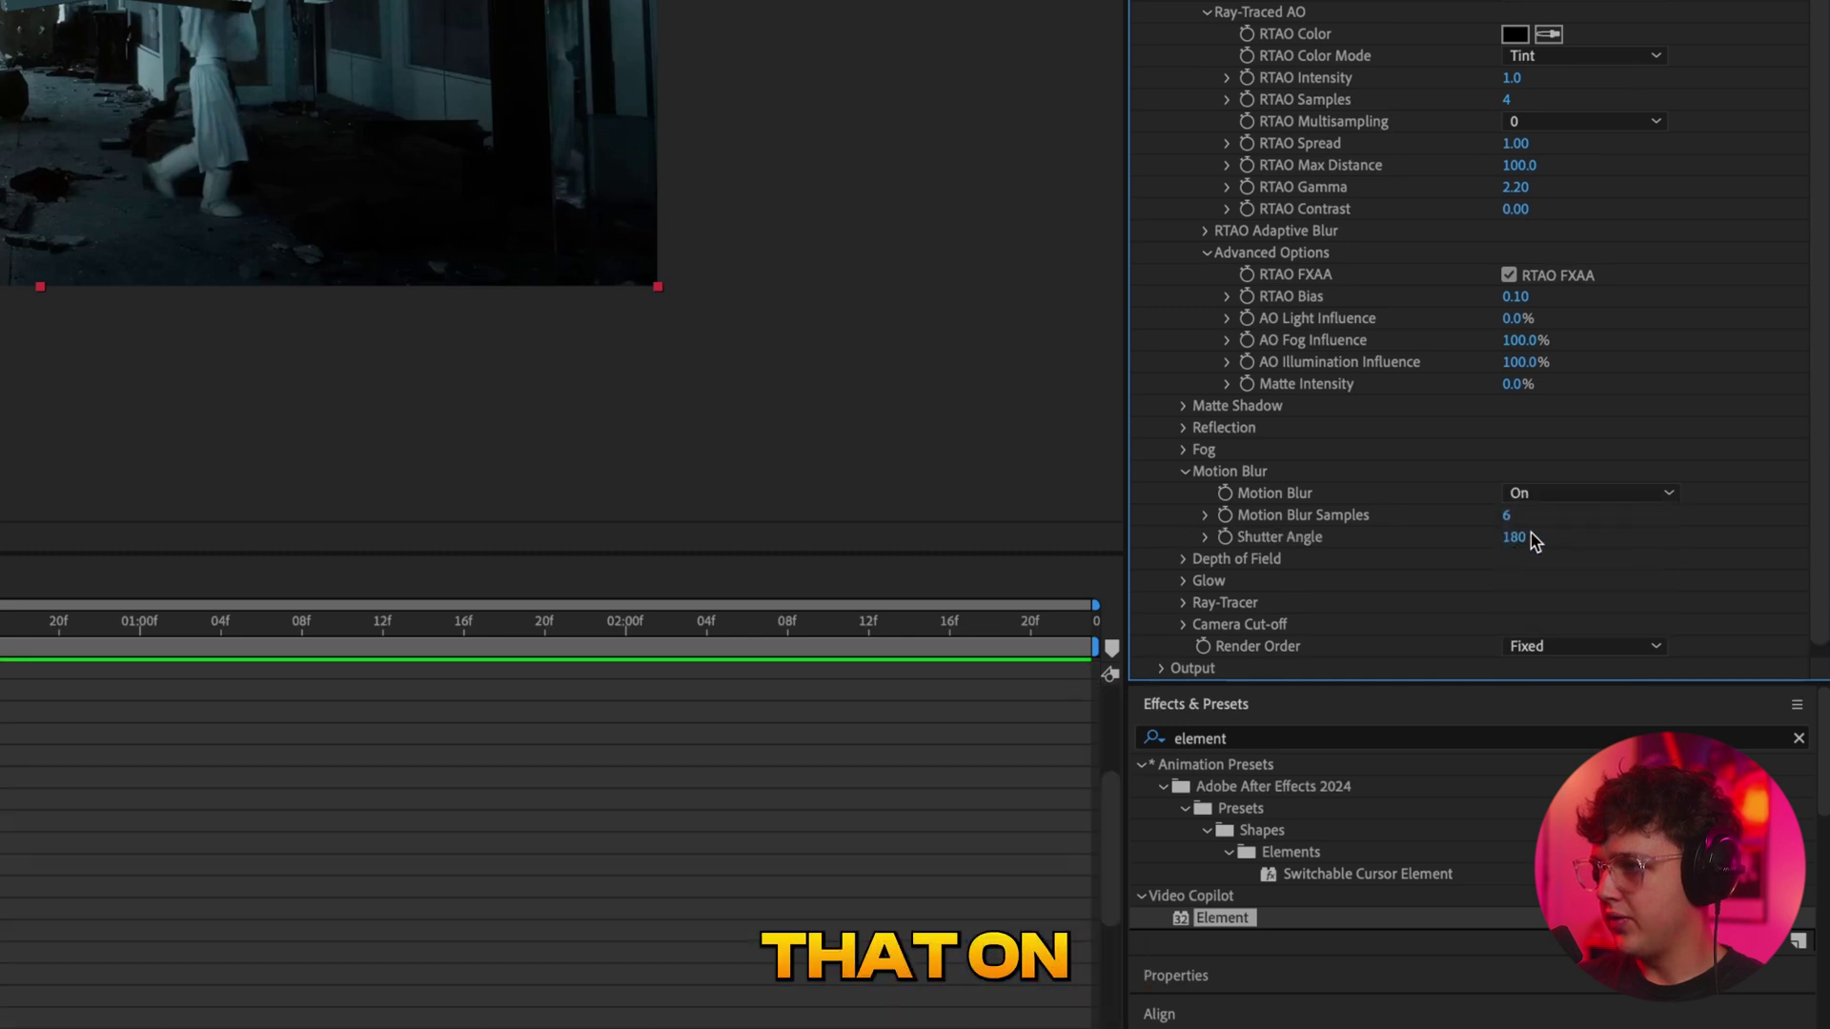
Keyframe X, Y and Z Rotation Environment in Element's Physical Environment settings at the start of the timeline.
click(1183, 98)
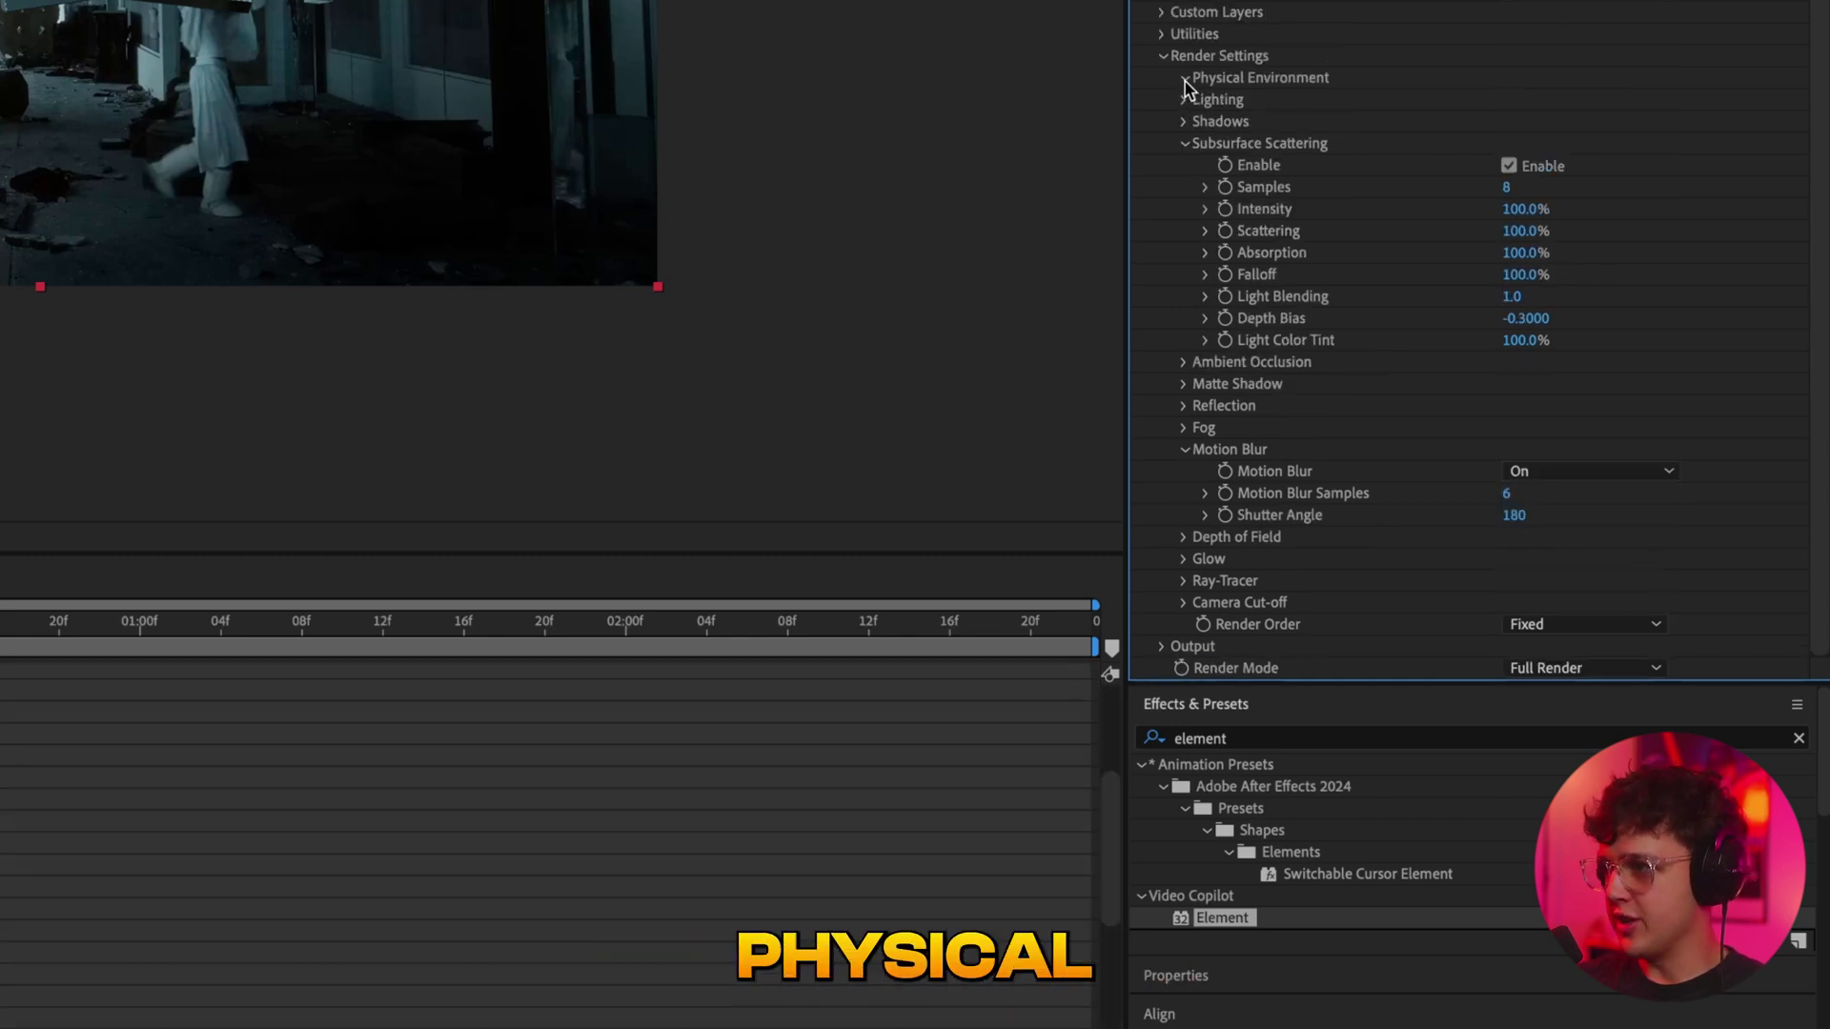
click(1185, 79)
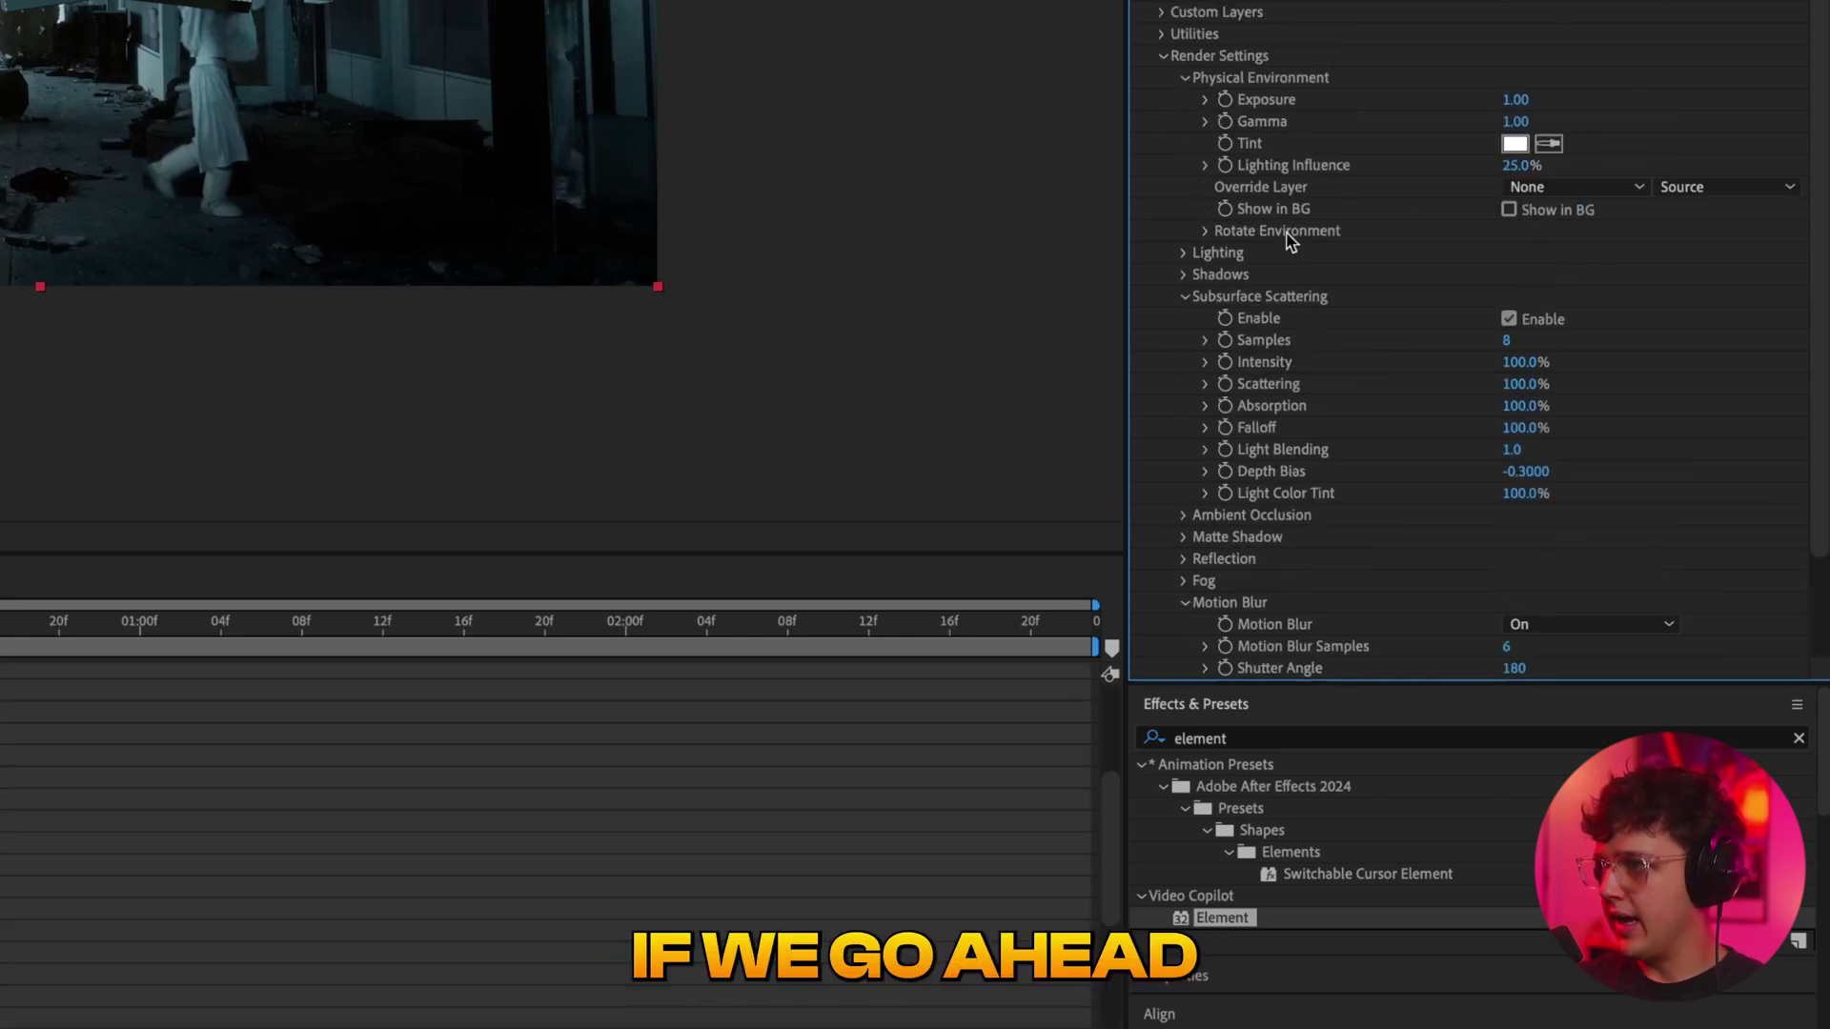
click(1208, 232)
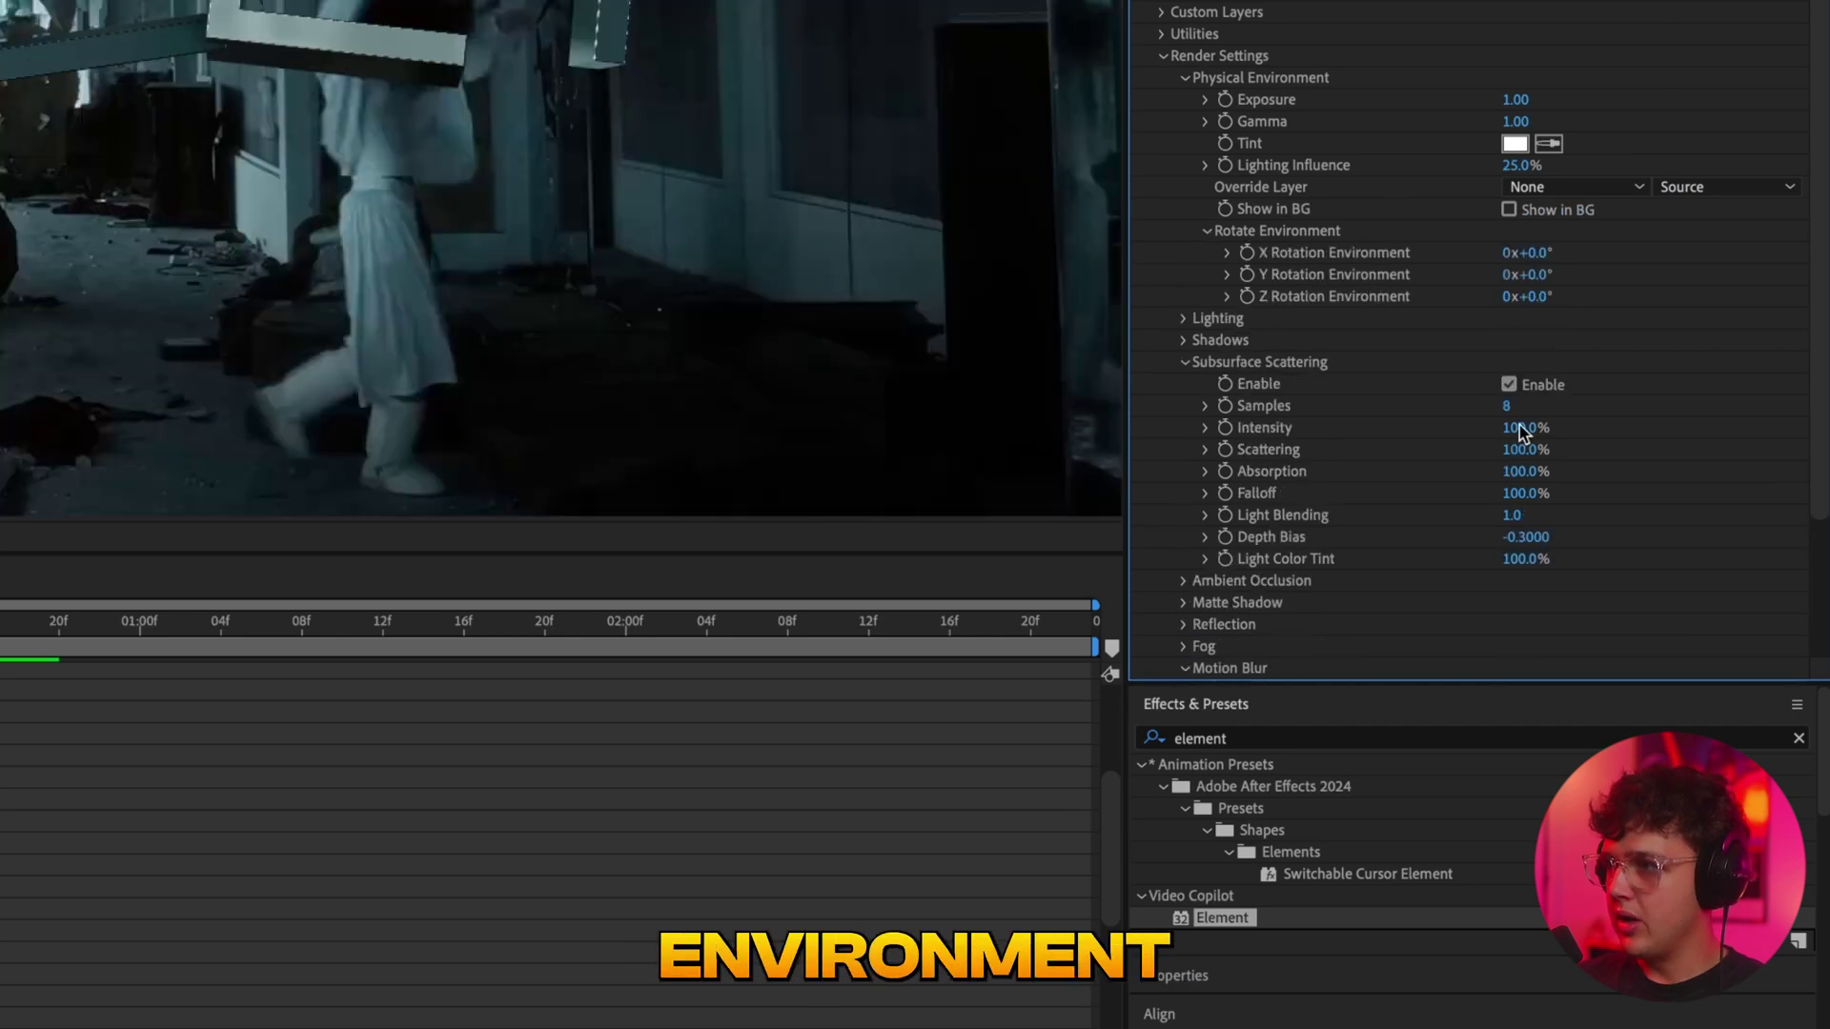
click(1246, 252)
click(1246, 275)
click(1246, 296)
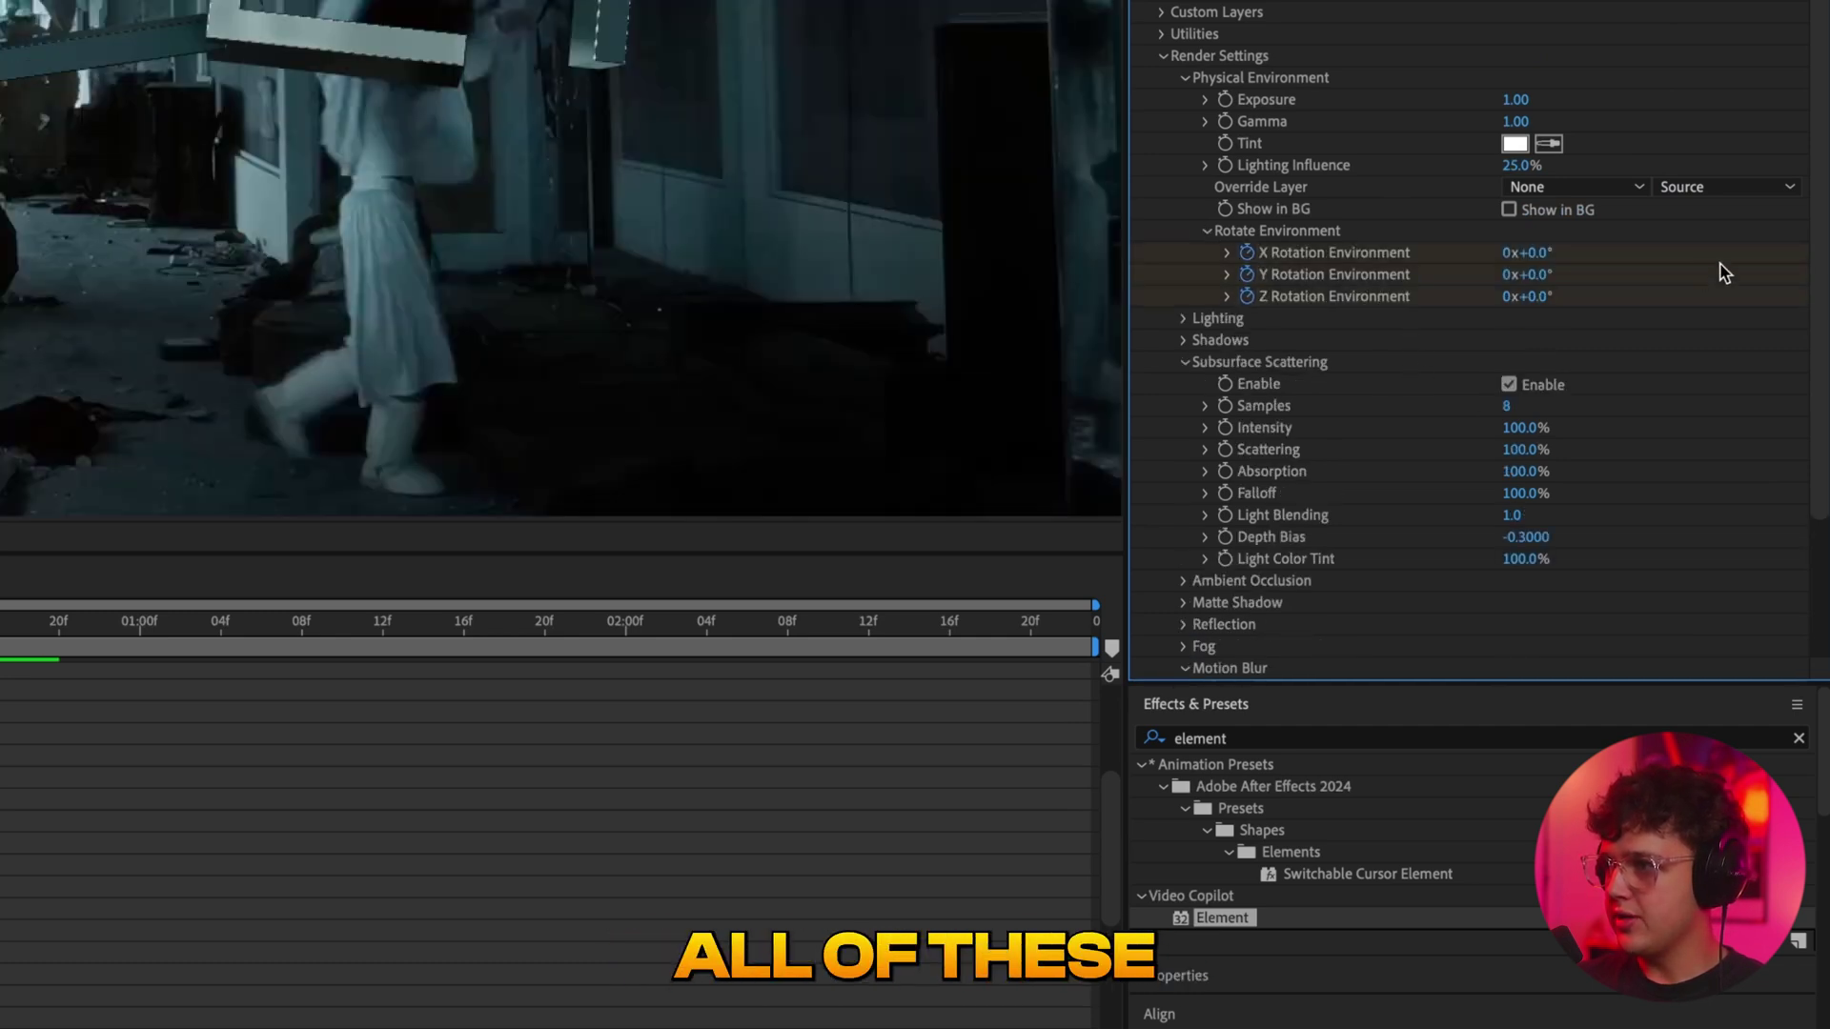
Rotate the environment on the X, Y and Z axes near the end of the timeline and play back the animated reflections.
click(1070, 624)
drag(1538, 253, 1815, 303)
drag(1546, 252, 1654, 301)
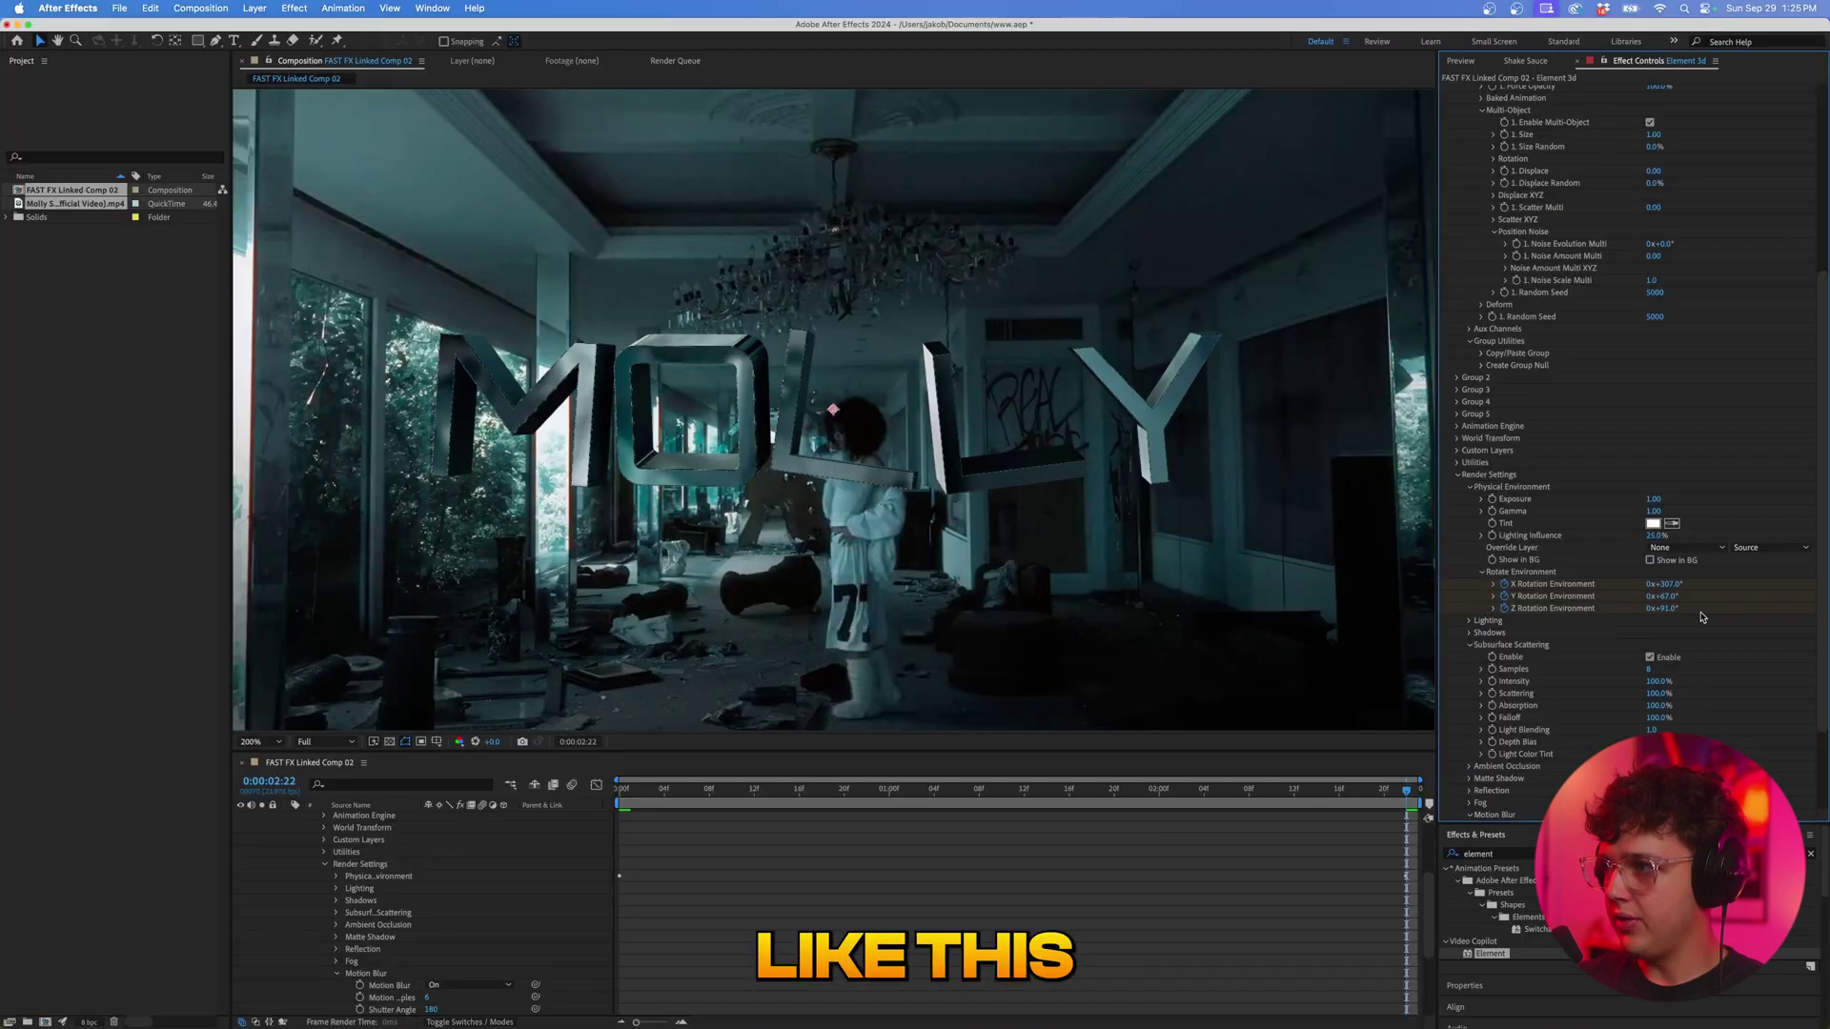
key(space)
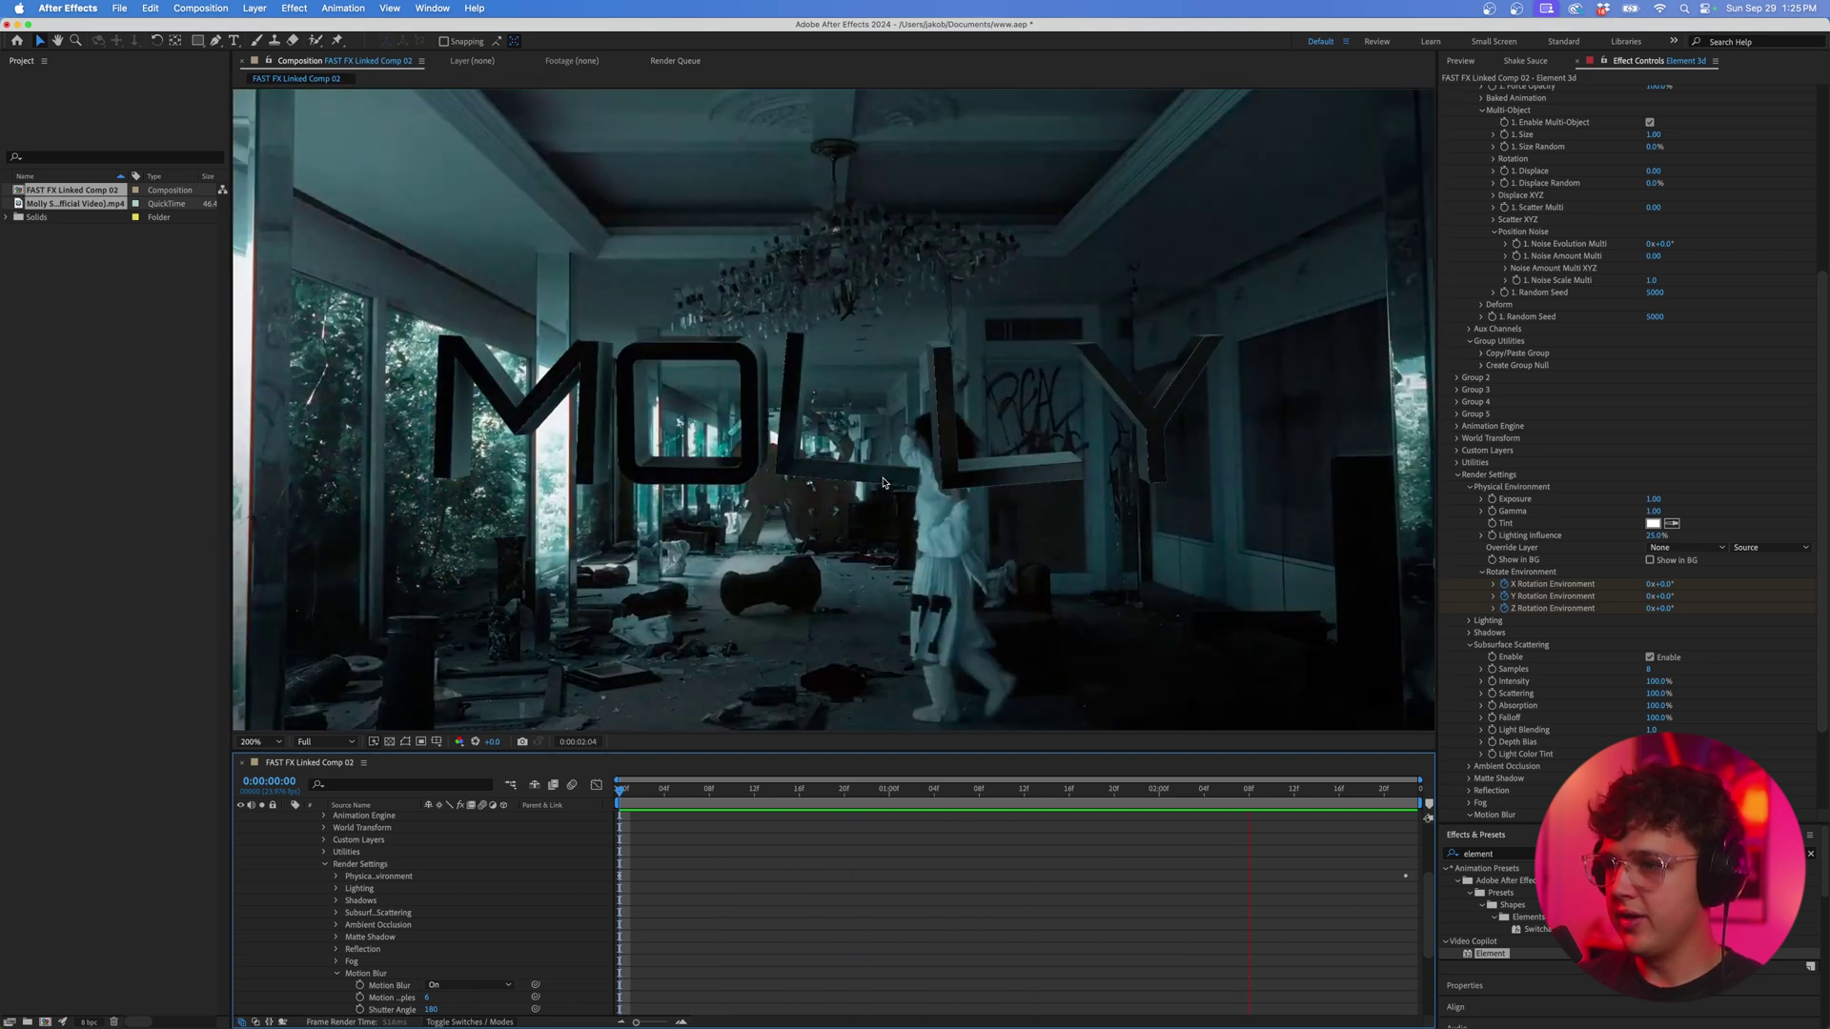
key(space)
scroll(360, 901, up, 5)
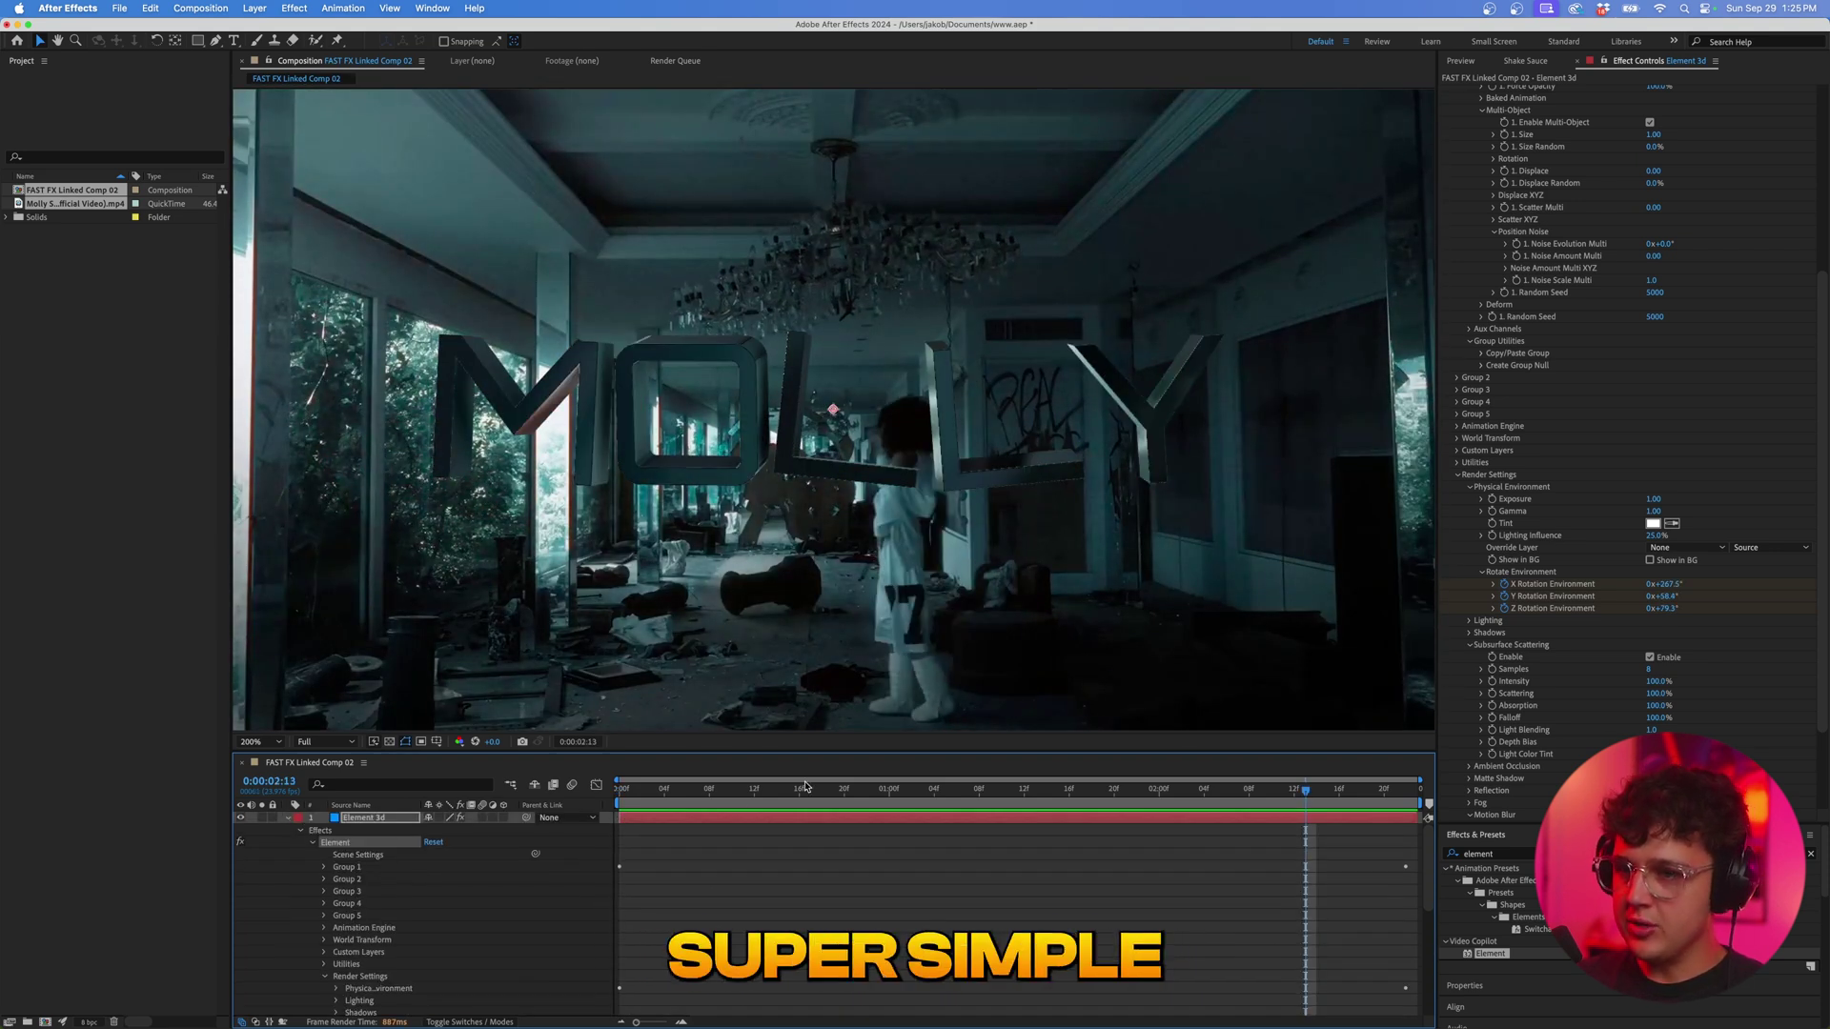
Animate Group 1's Position Z from 0.0 at the first frame so the text zooms closer, and preview it.
drag(763, 791, 619, 795)
scroll(1623, 373, up, 6)
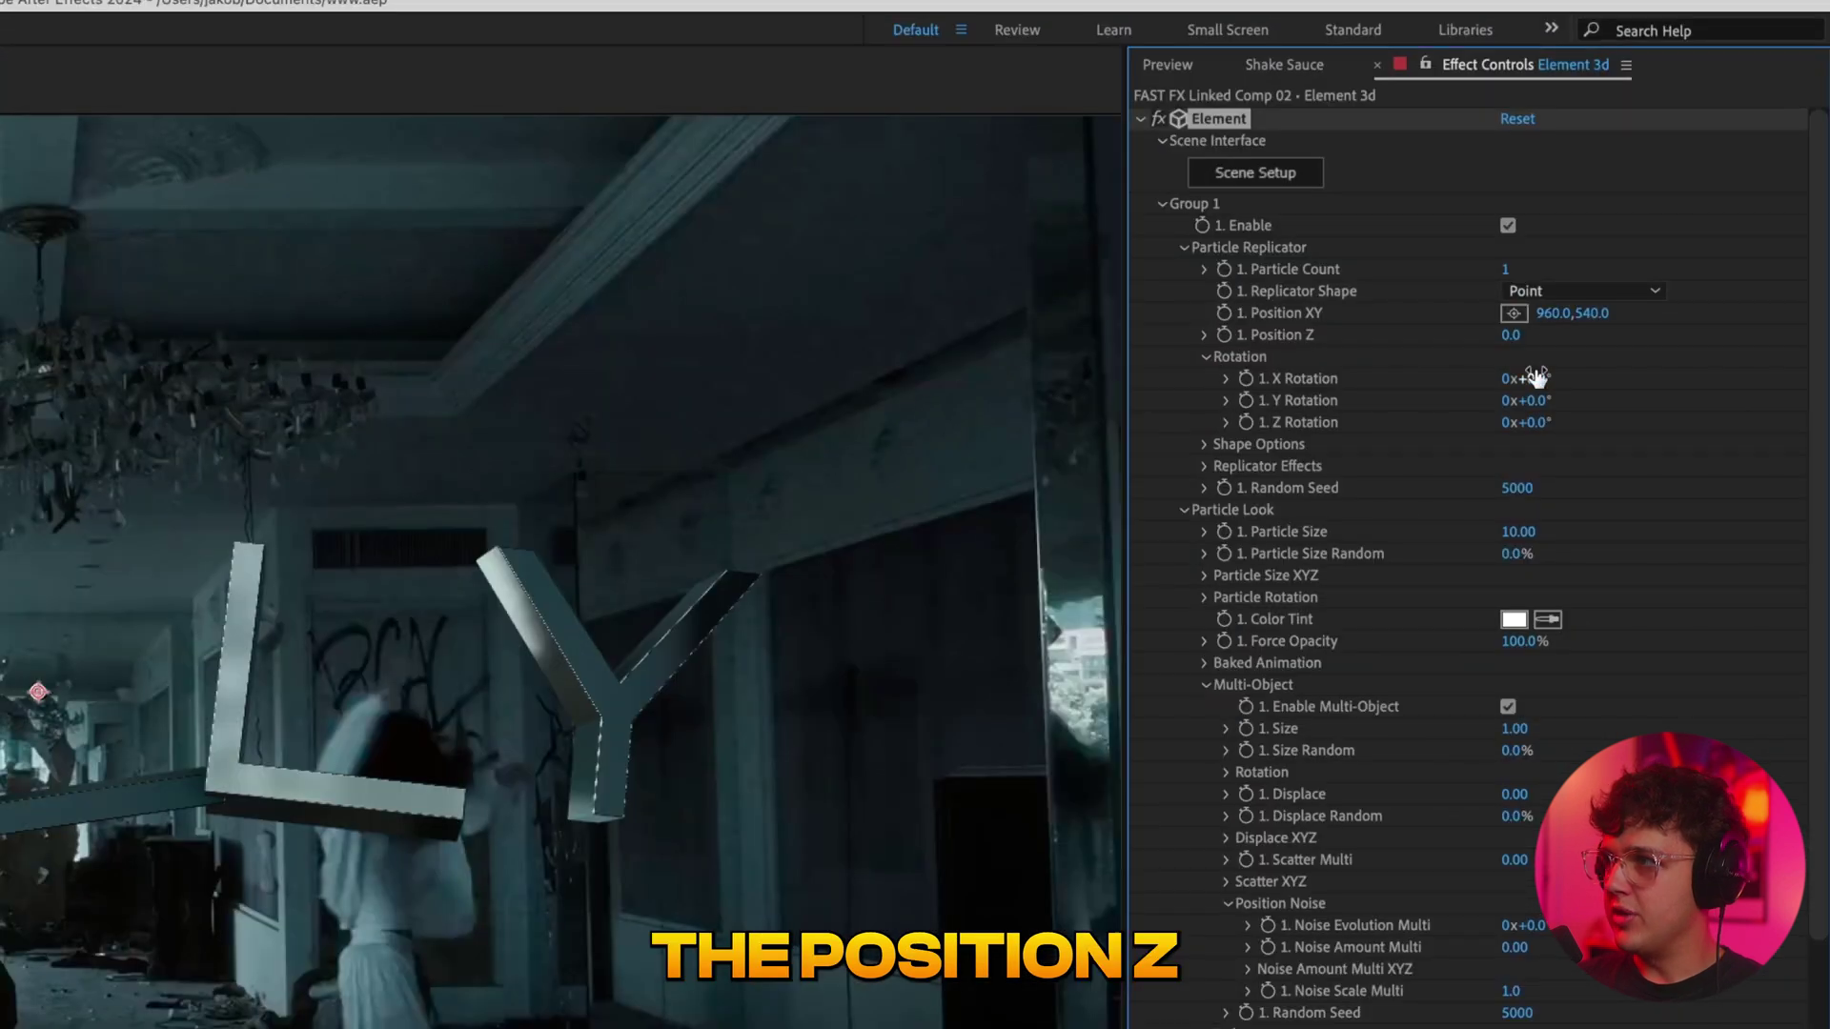
click(1224, 335)
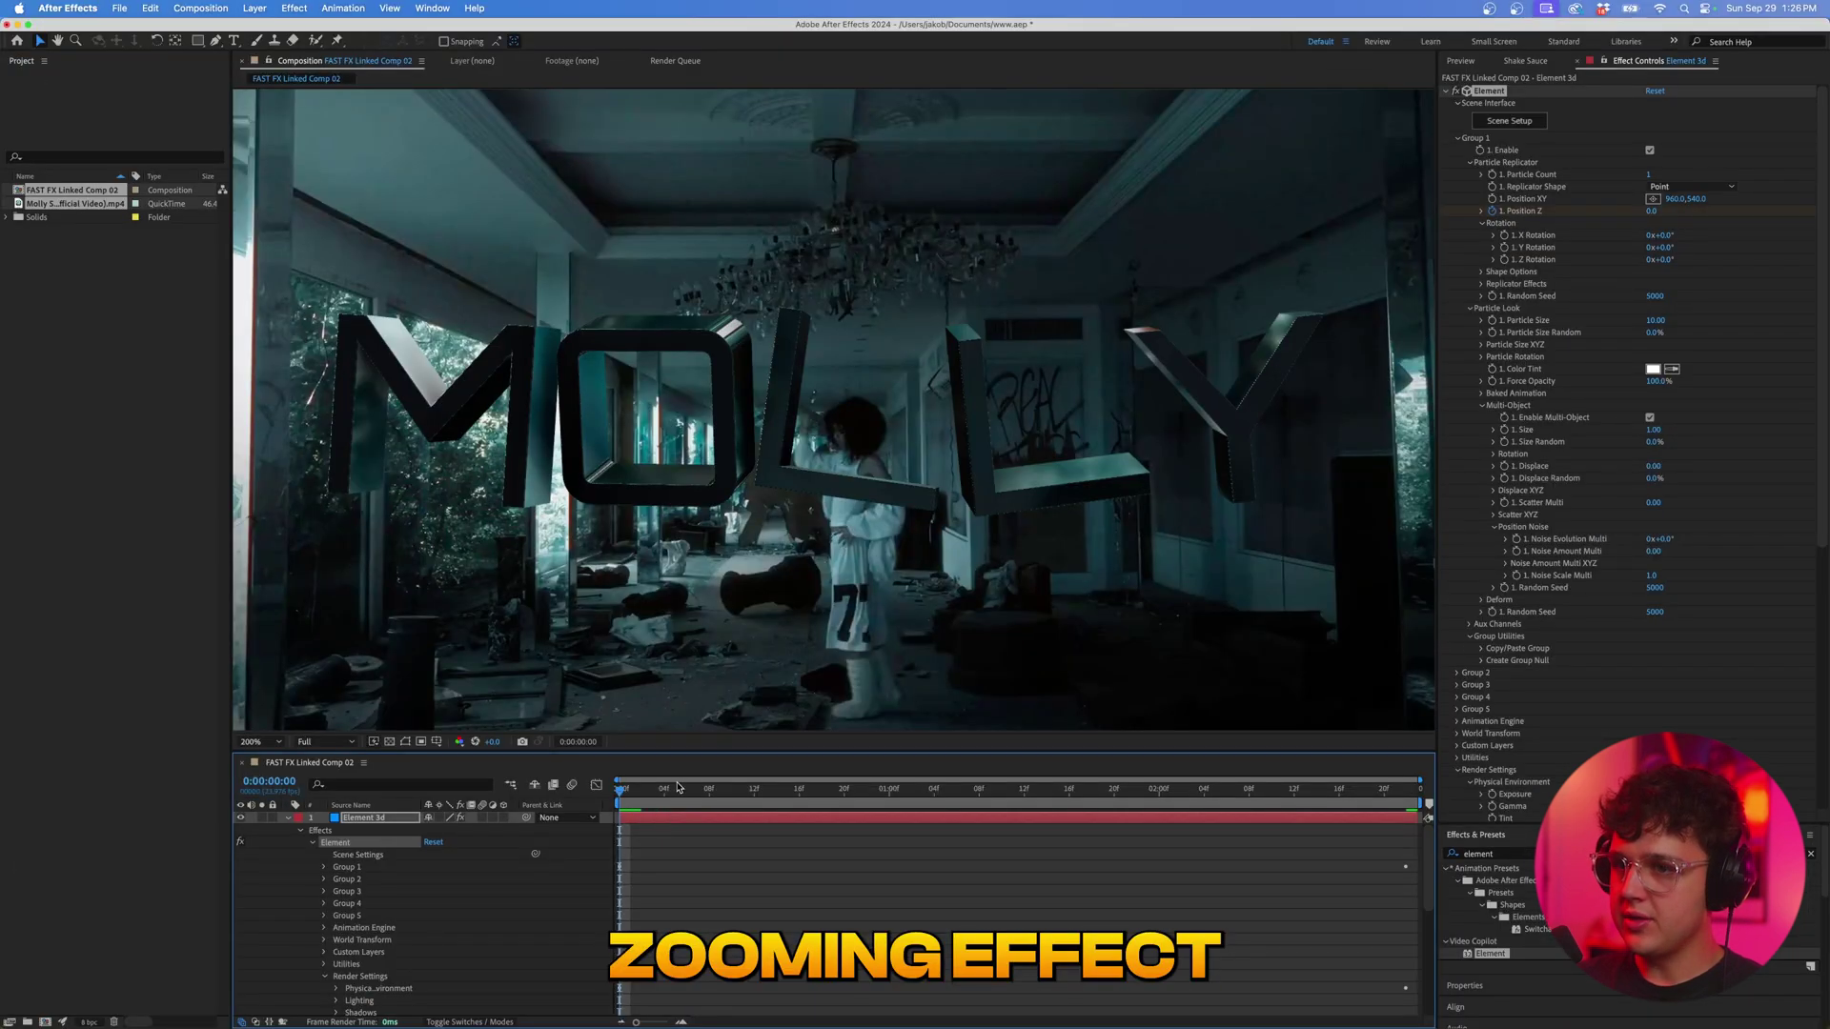
key(space)
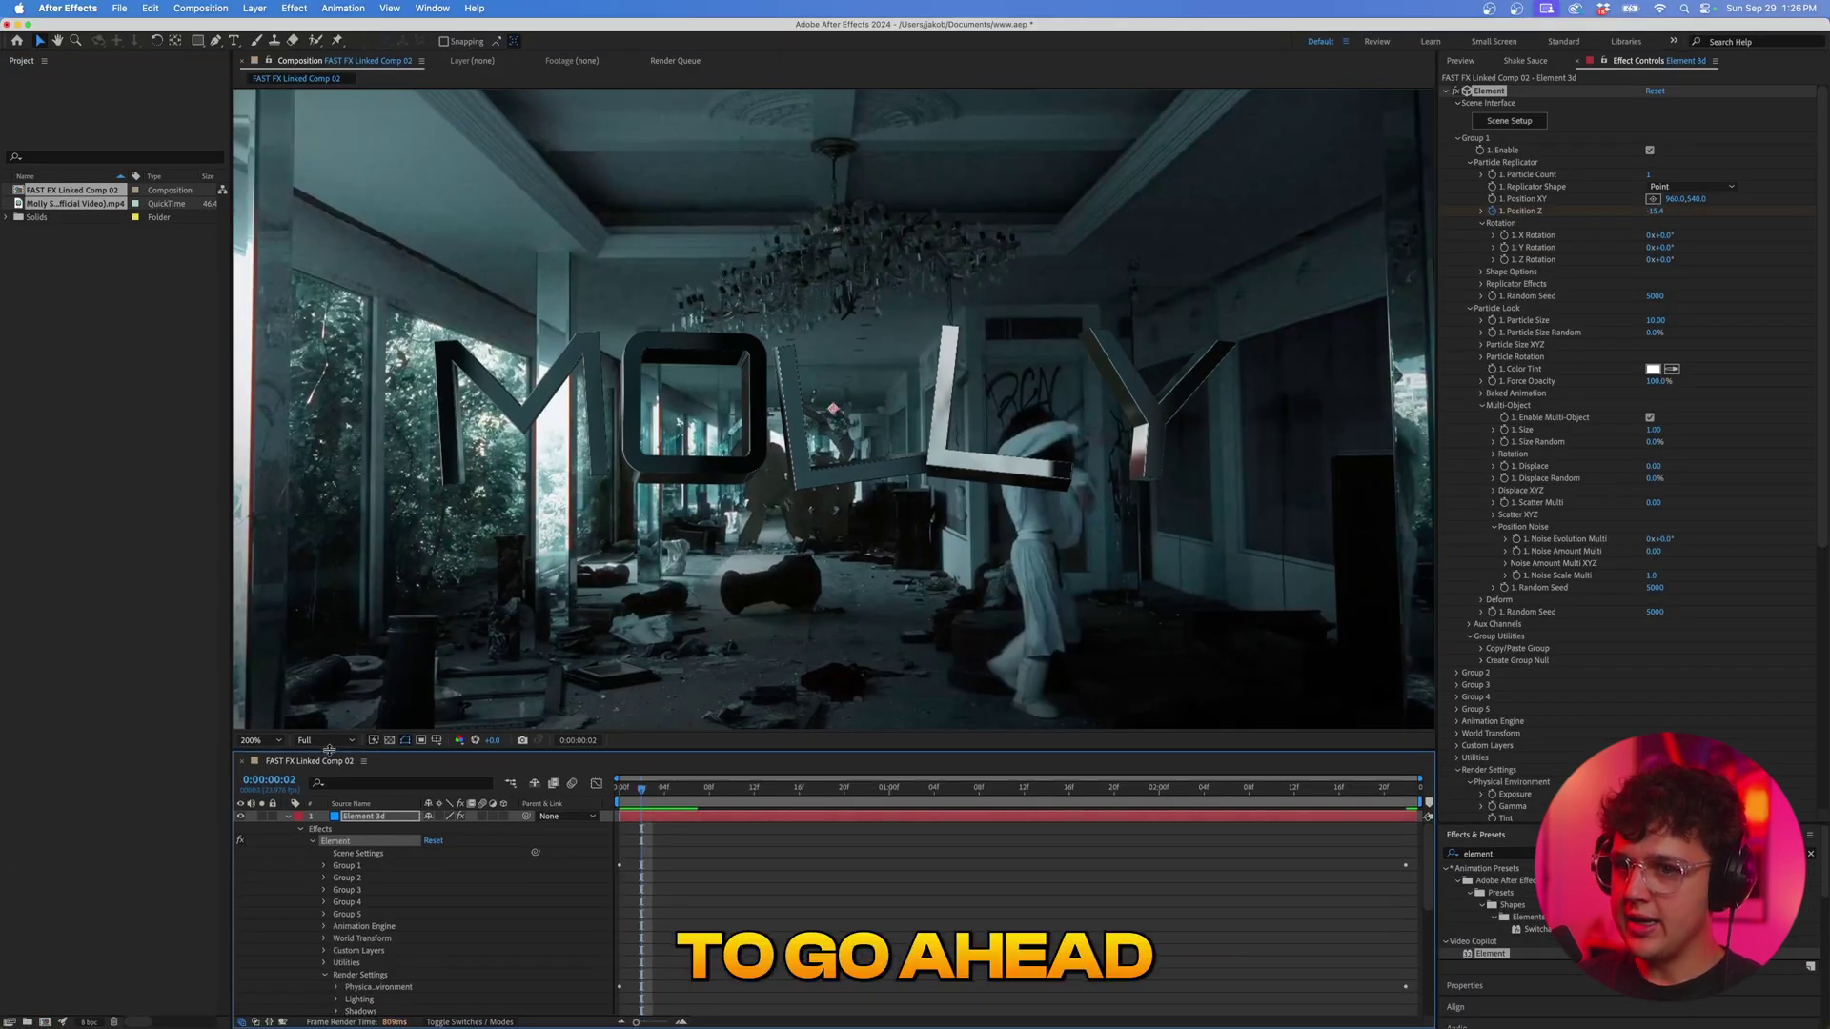
Set the composition preview resolution to Quarter and play back the zooming text.
click(339, 742)
click(324, 821)
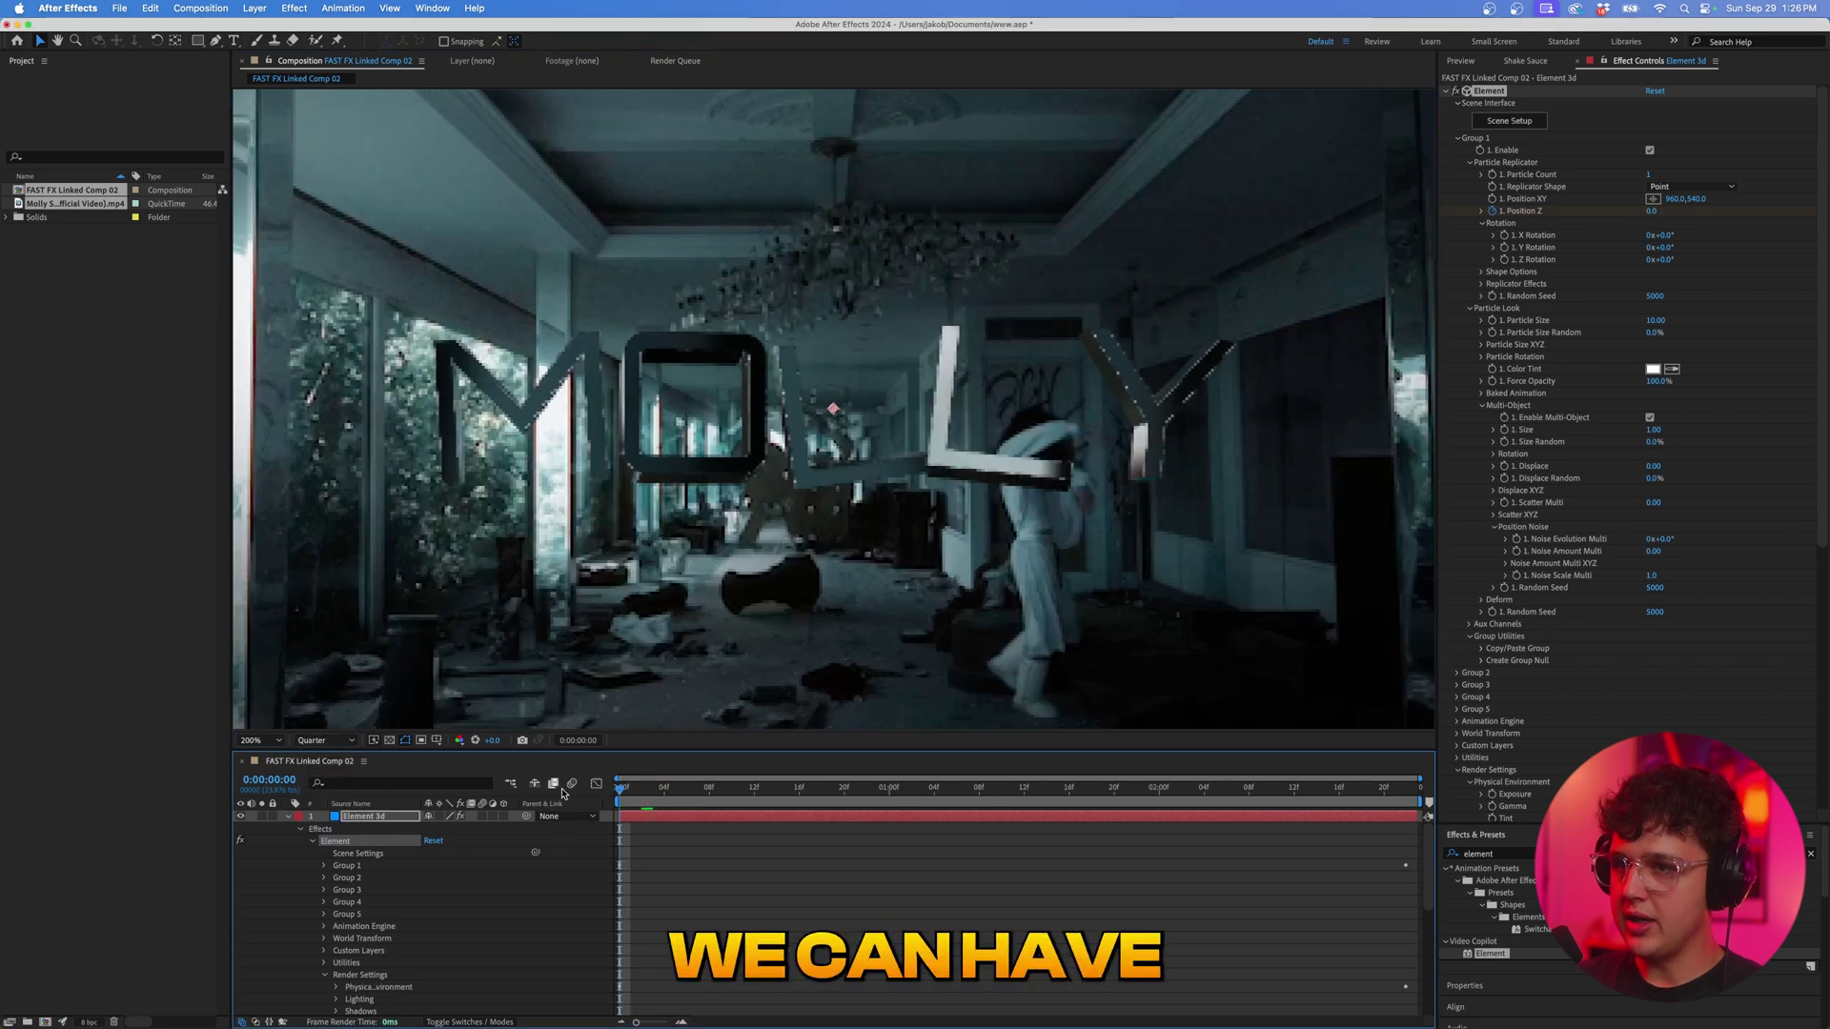
key(space)
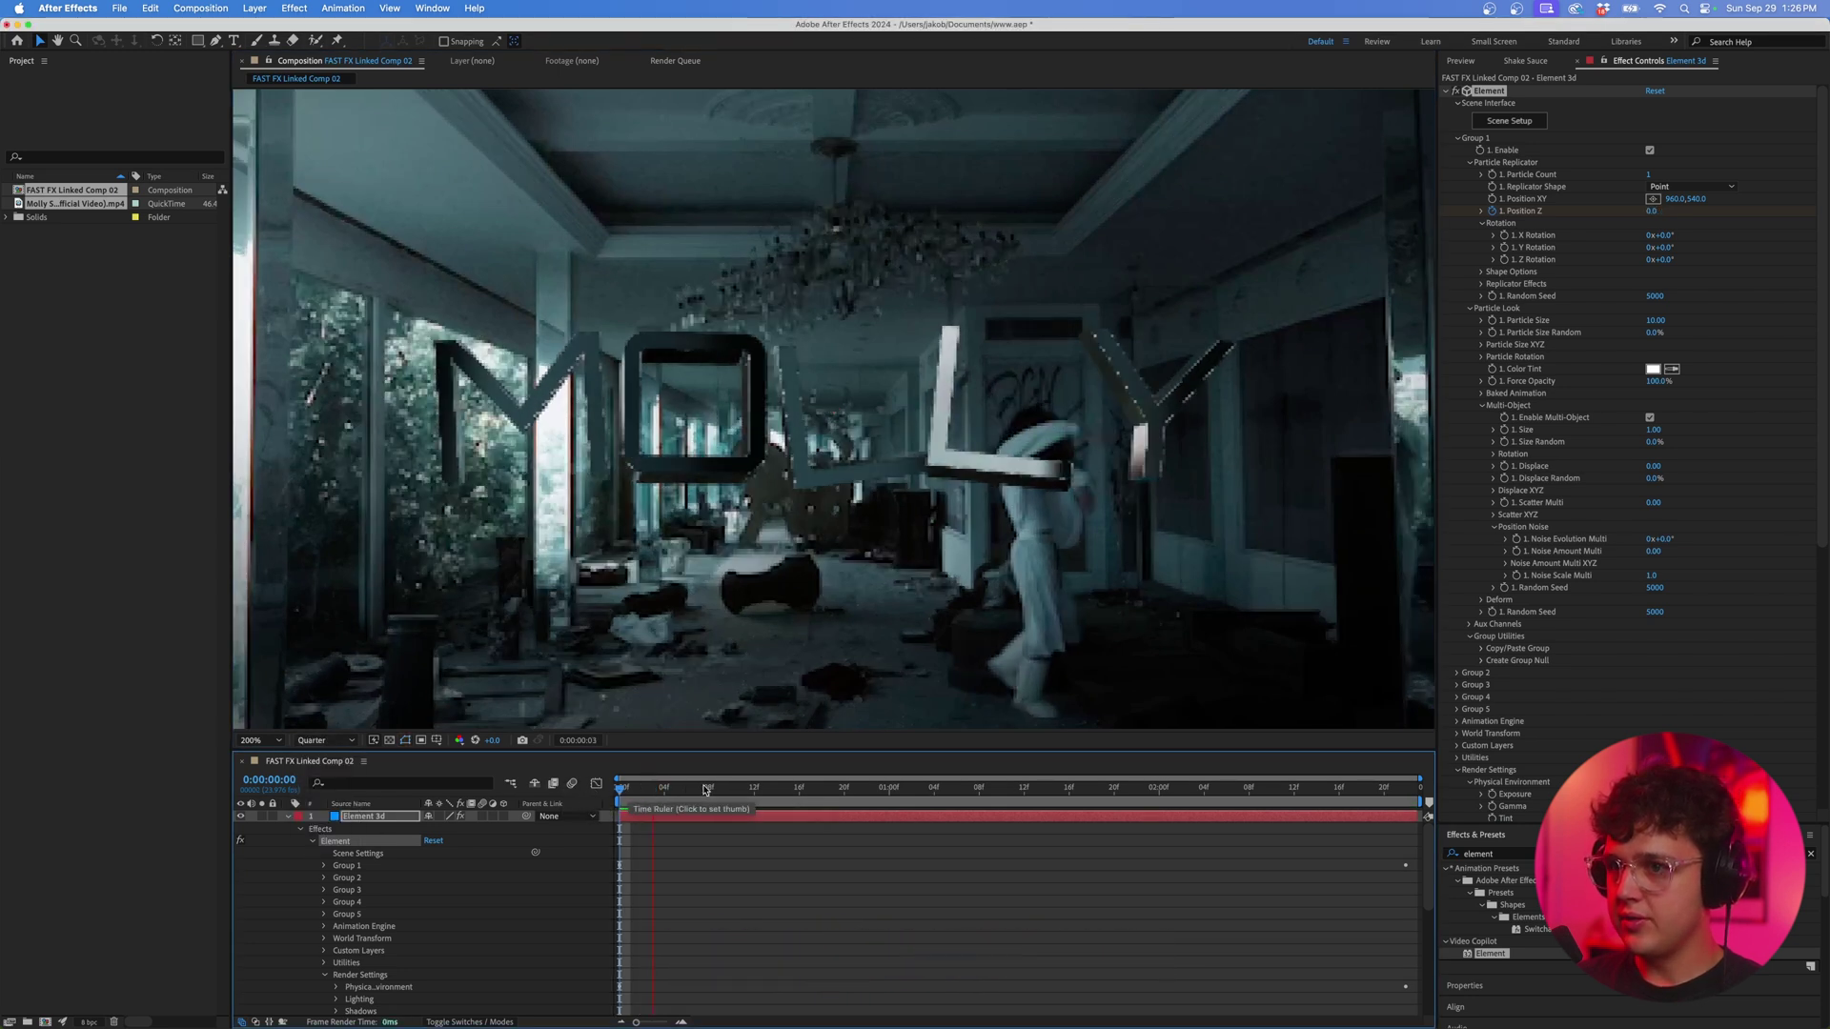
Collapse the Element 3d layer's properties in the timeline and set the preview resolution to Full.
drag(746, 749, 746, 594)
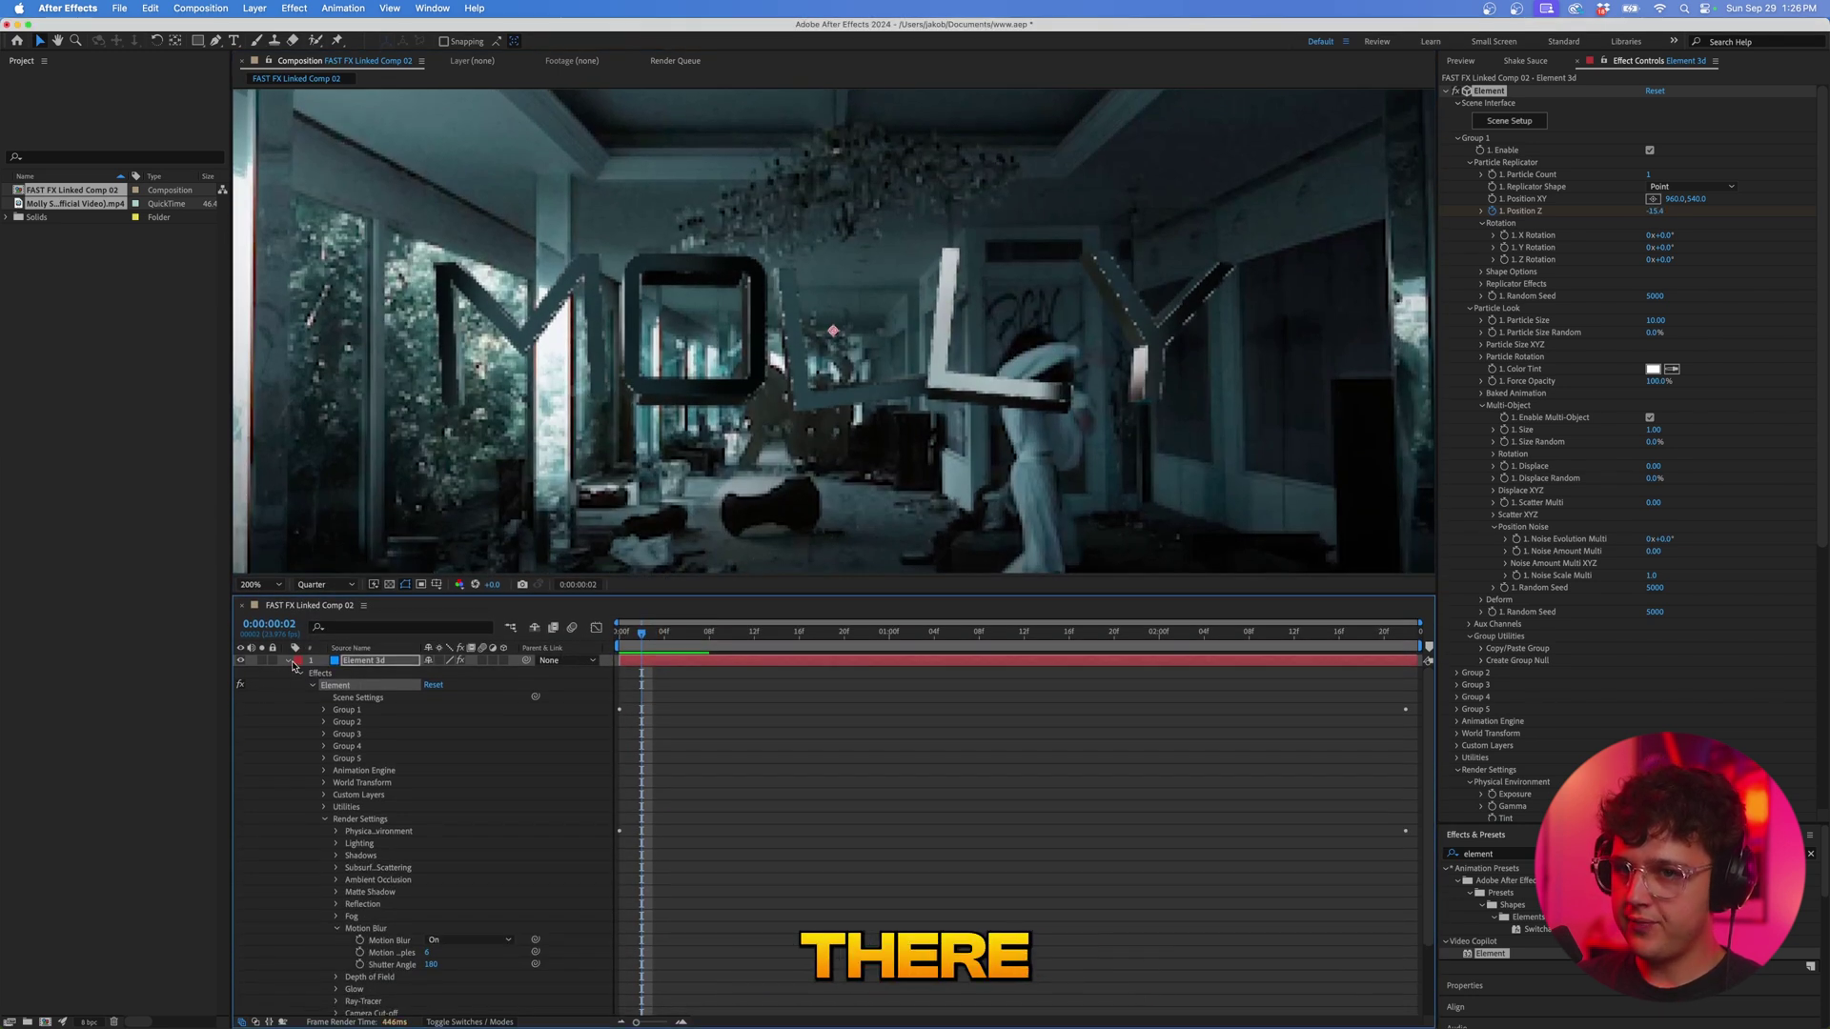
click(287, 659)
drag(491, 595, 475, 671)
click(329, 661)
click(331, 692)
Browse the glow effects and apply Deep Glow to the Element 3d layer.
key(super+5)
text(glow)
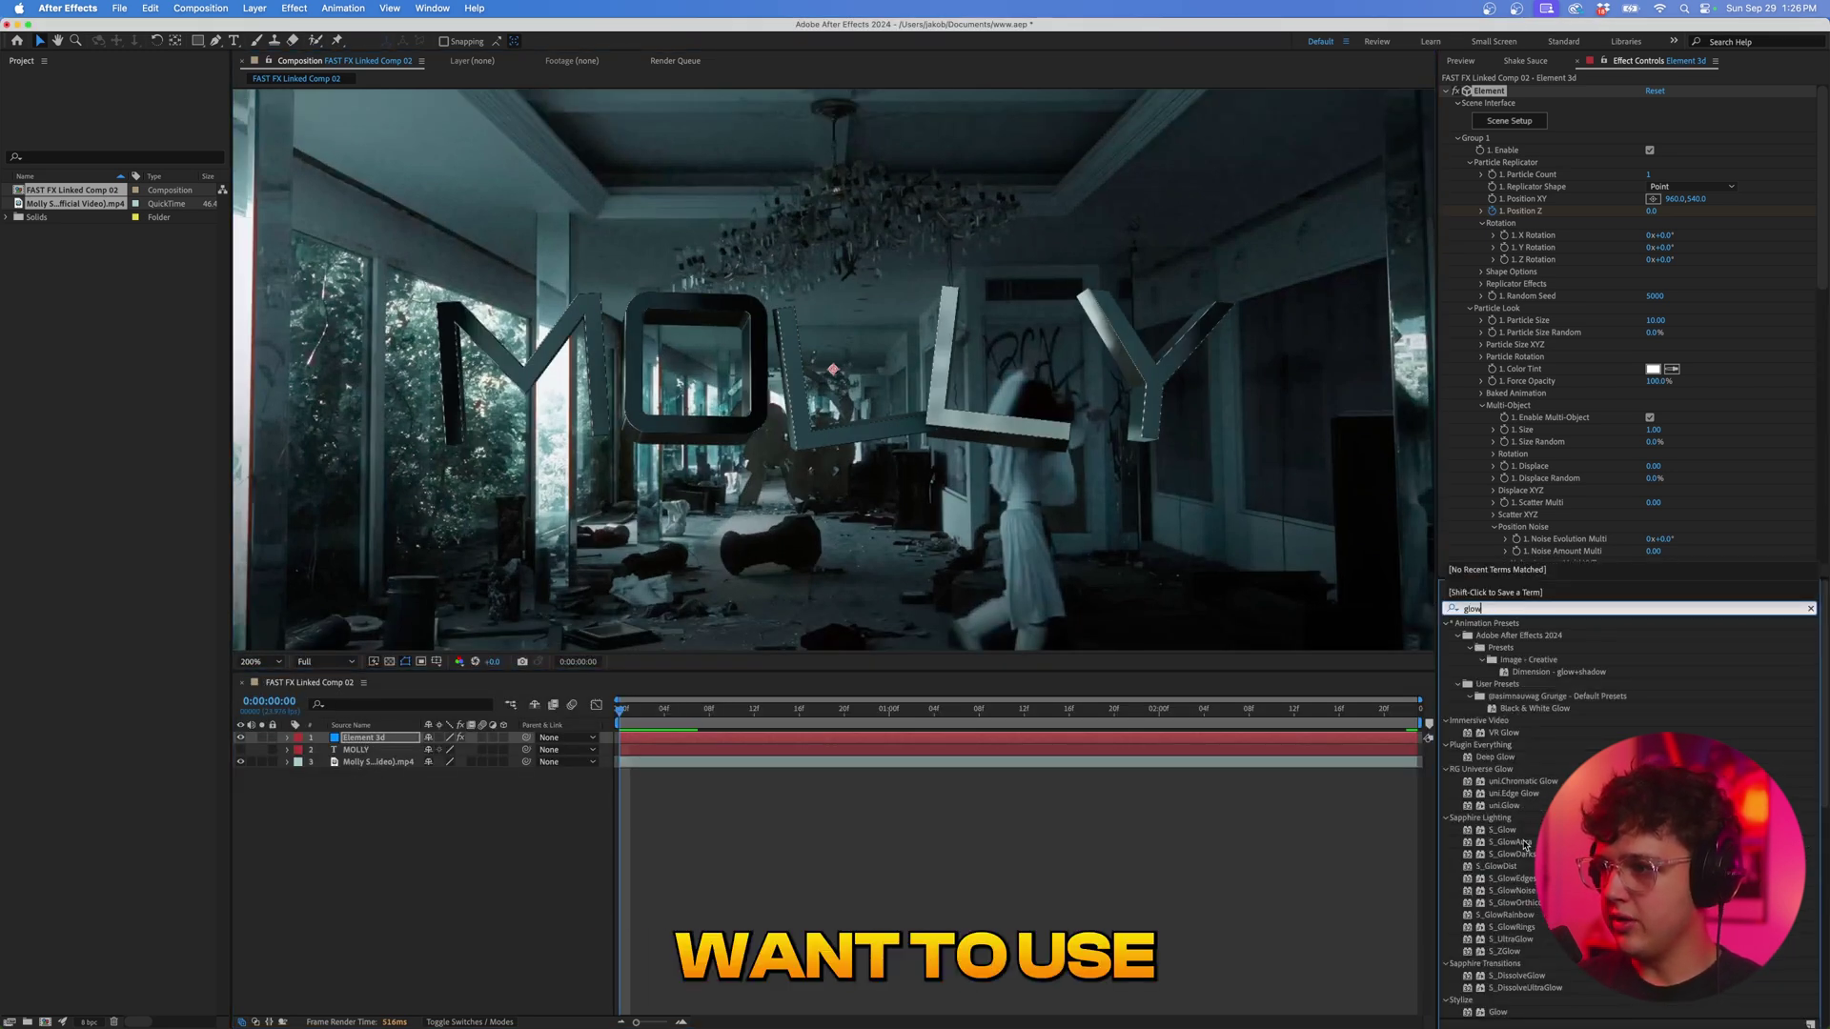
scroll(1507, 838, down, 5)
scroll(1507, 839, up, 5)
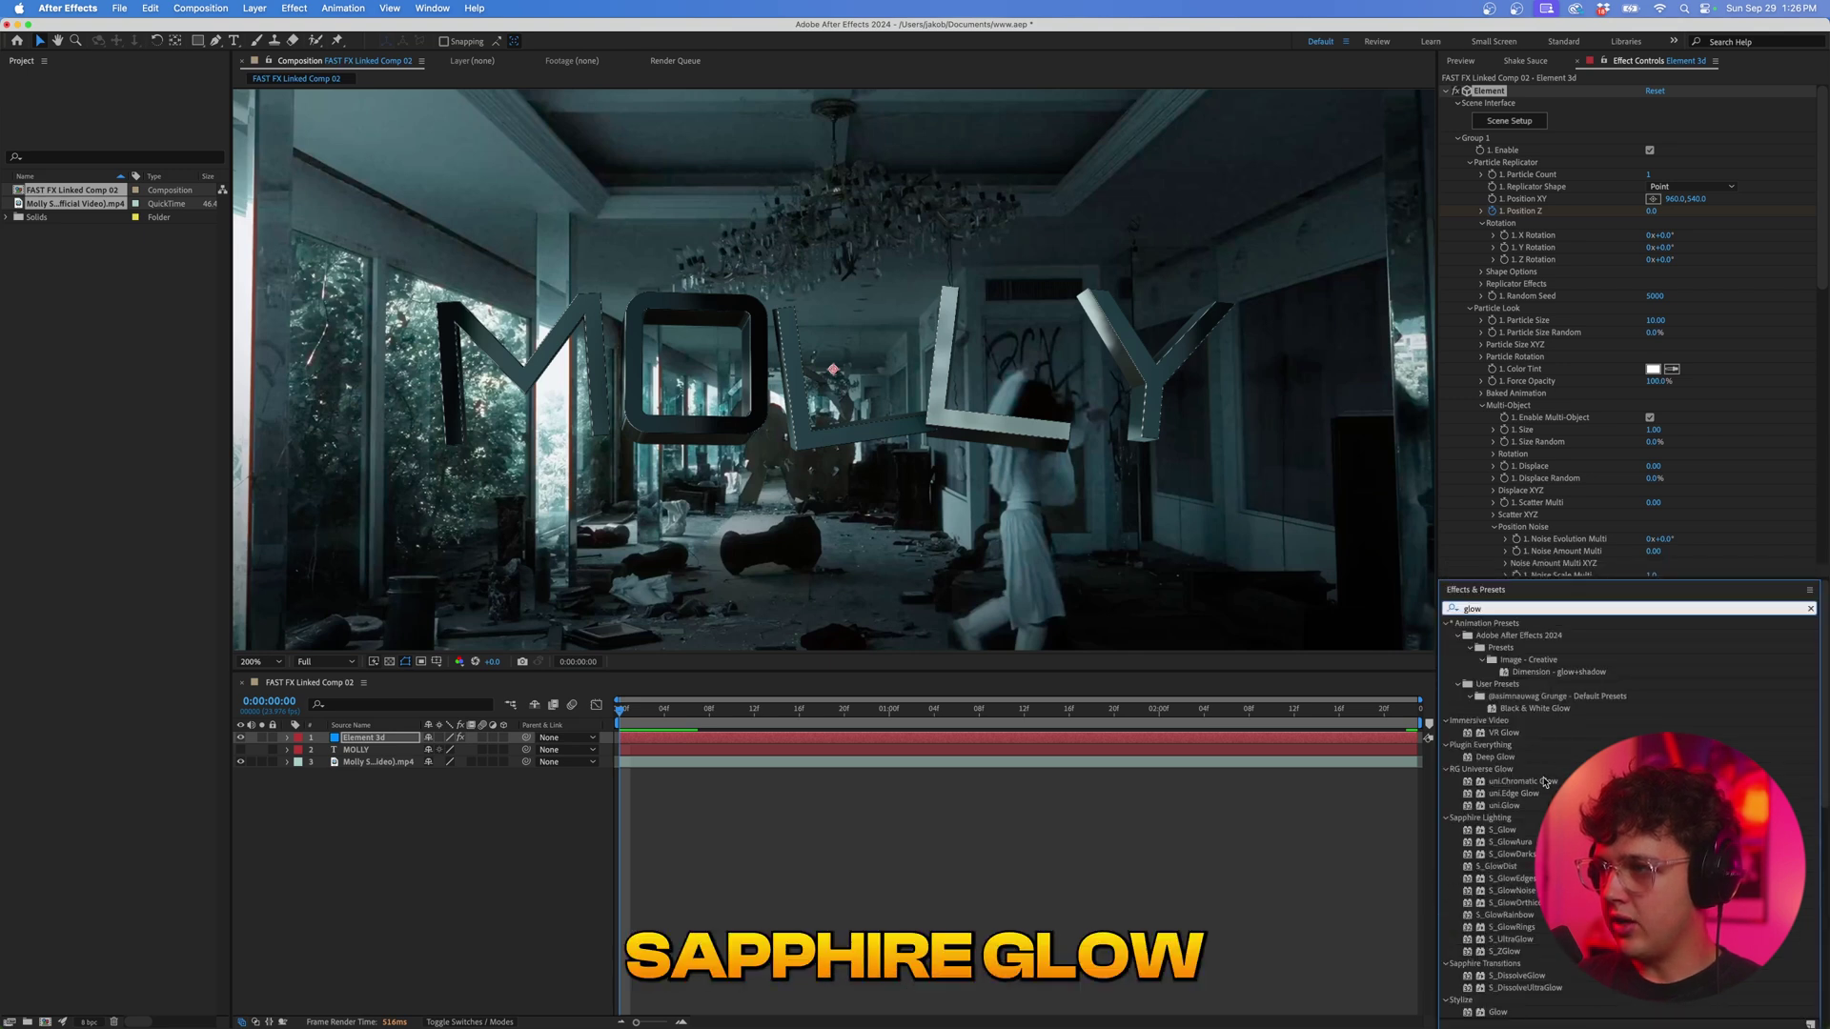
click(1454, 607)
text(deep)
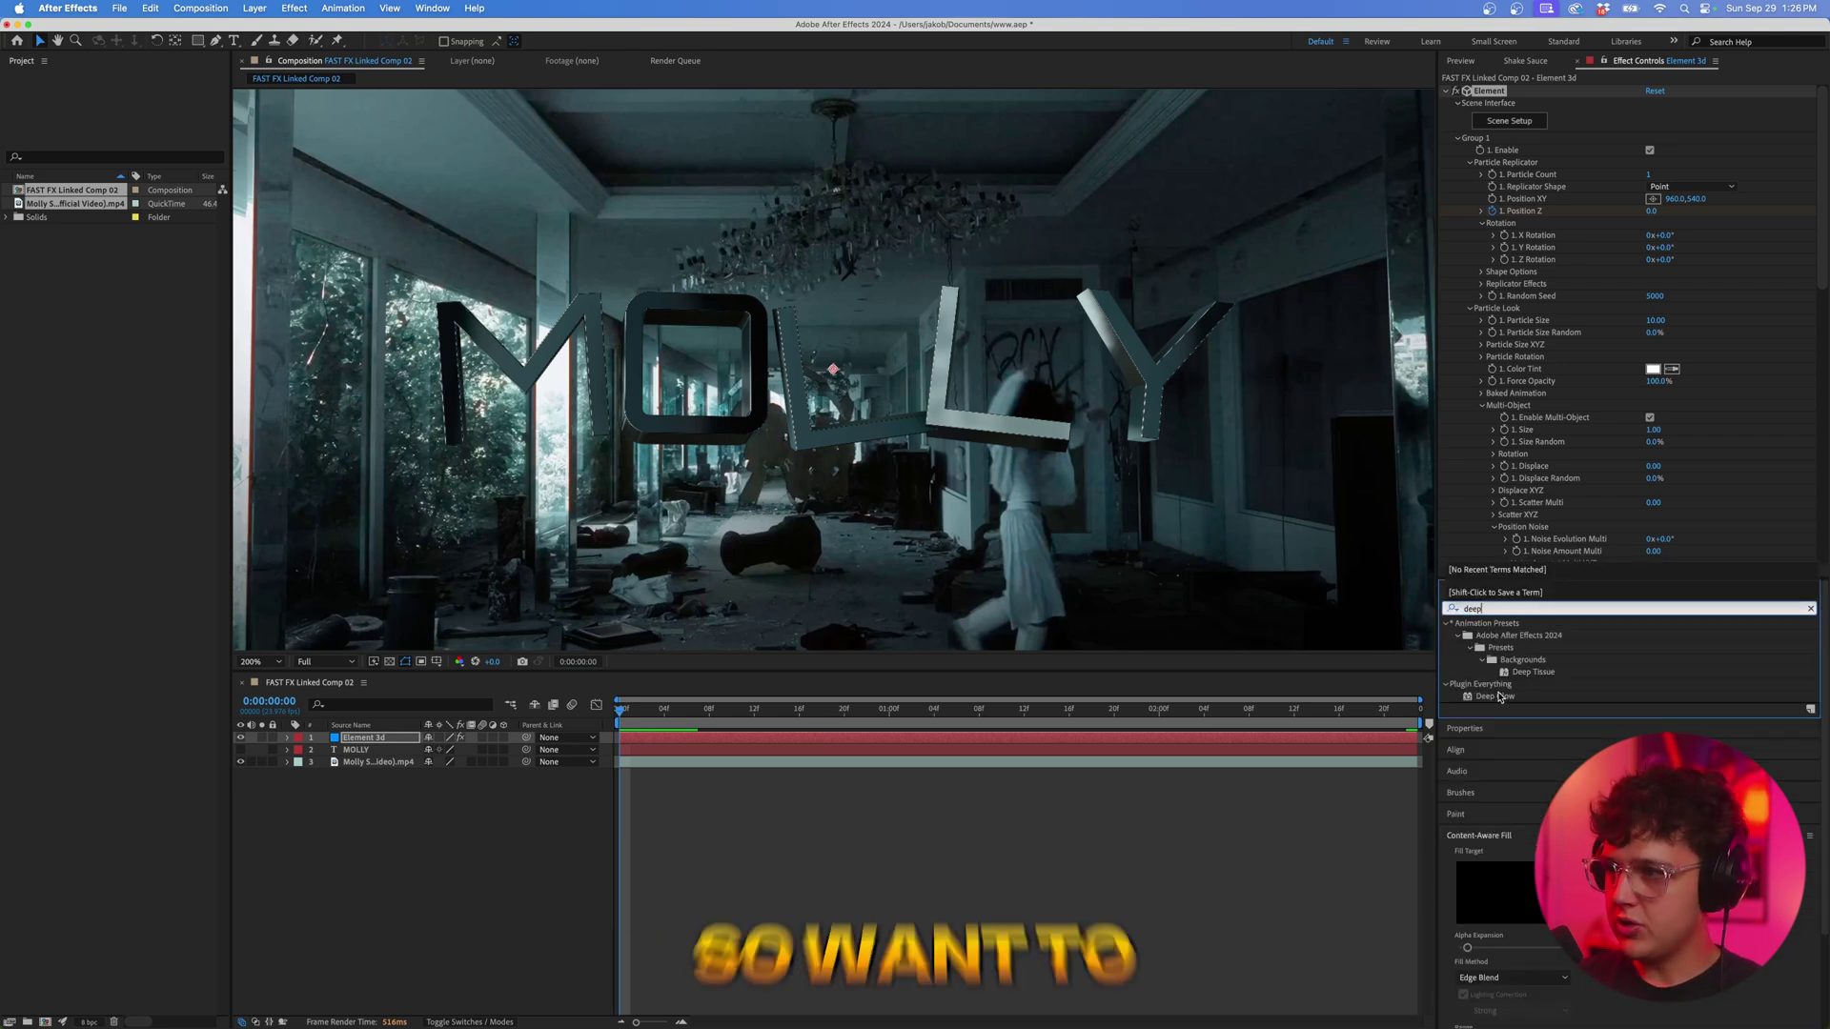
double_click(1494, 696)
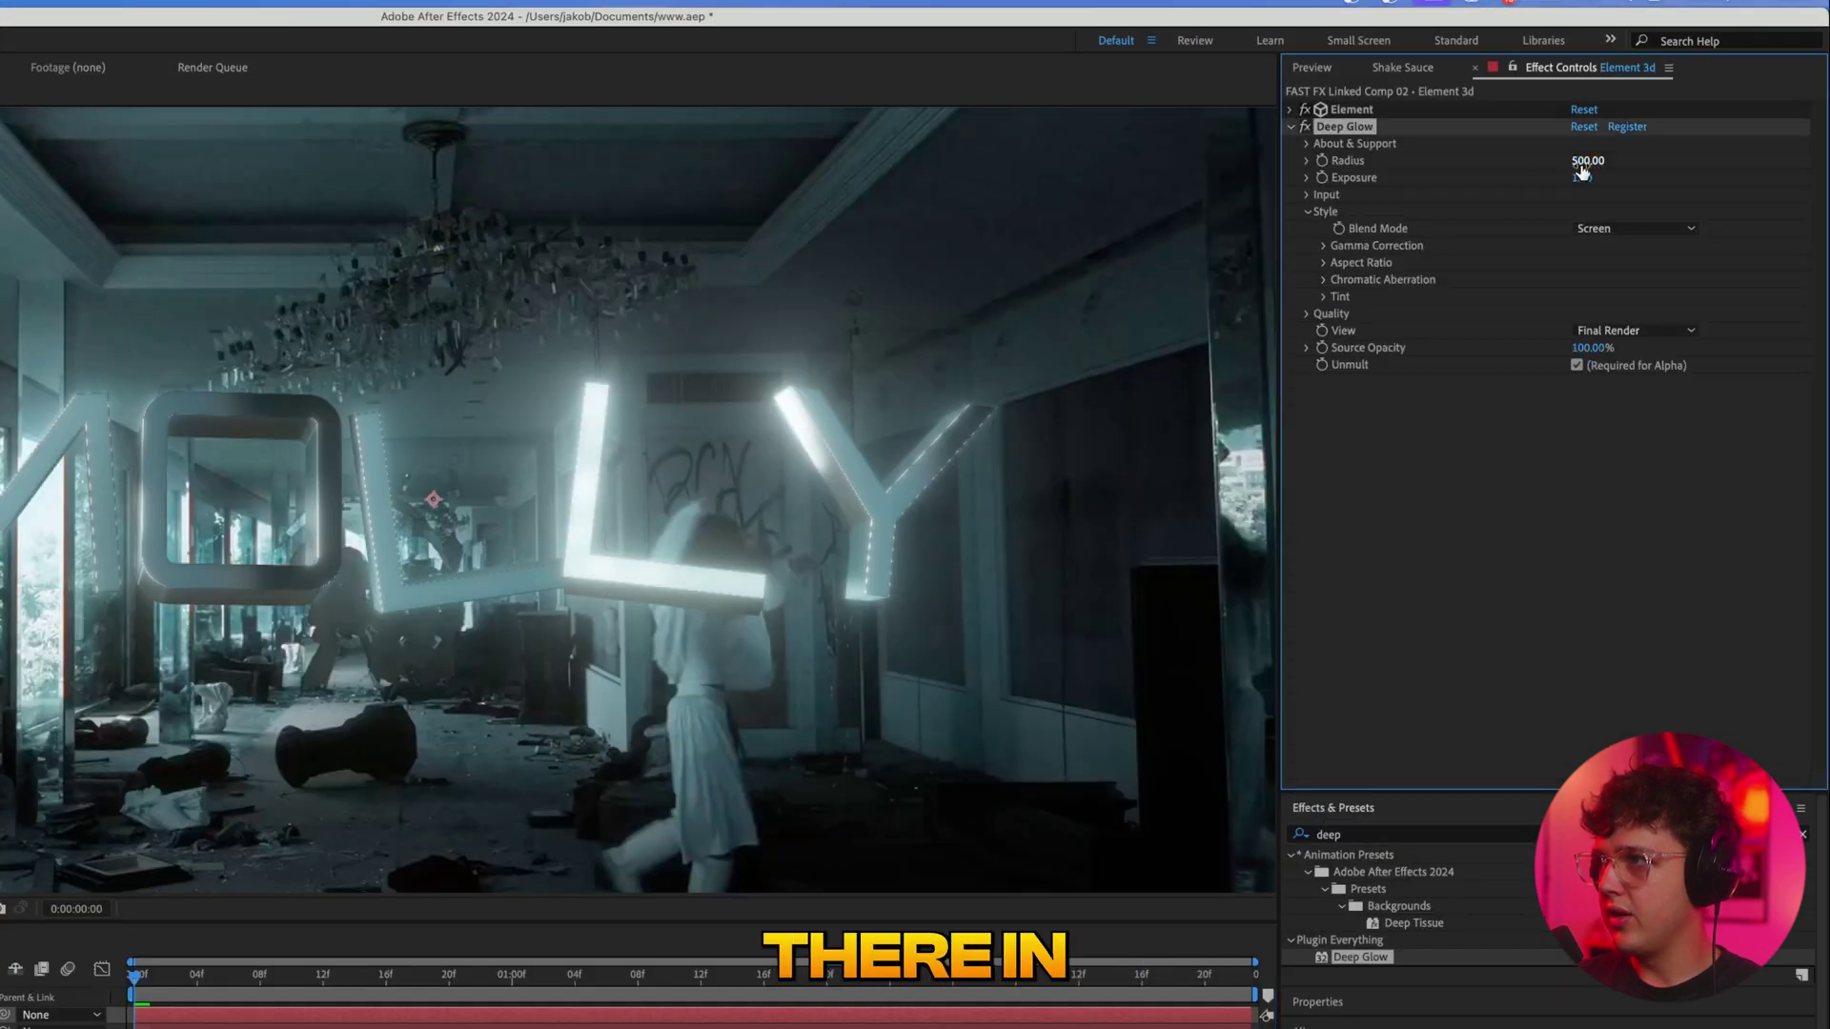
Reduce Deep Glow's Radius, set its Exposure to 0.28, and compare the text with the effect off and on.
key(Return)
key(super+z)
drag(1584, 178, 1505, 185)
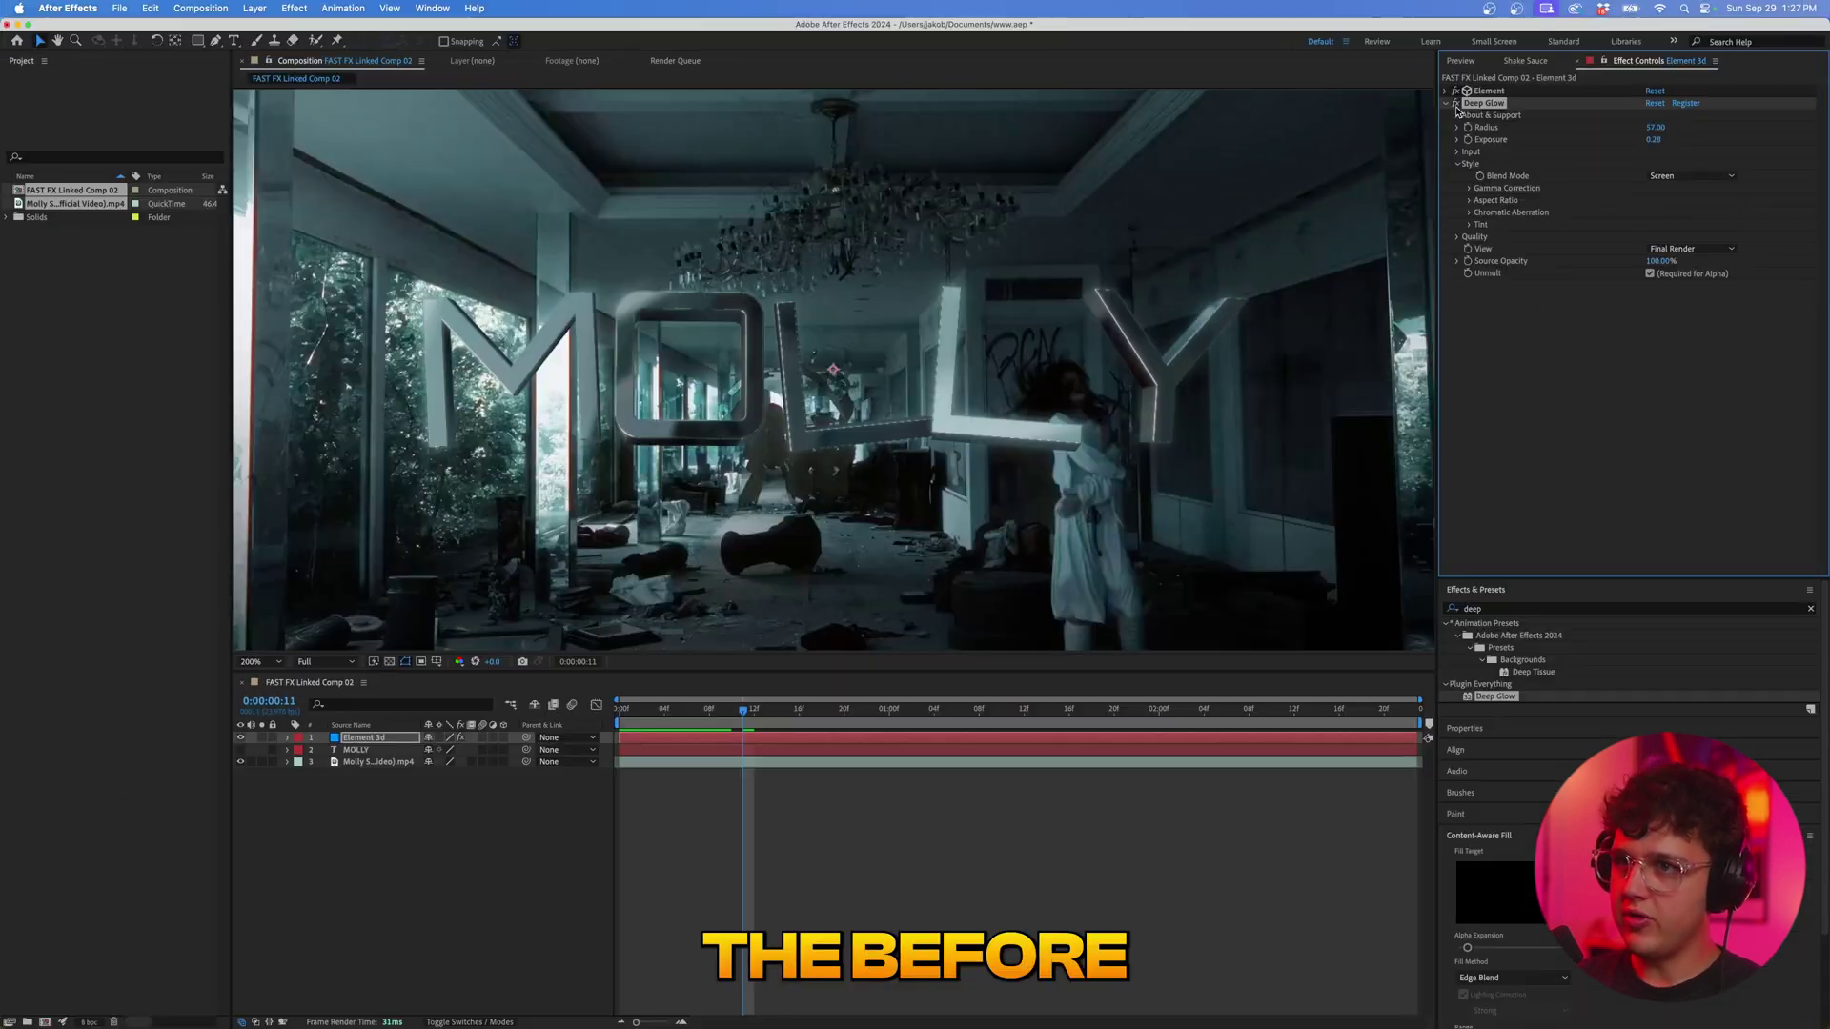
click(1304, 127)
click(1305, 127)
drag(529, 976, 586, 979)
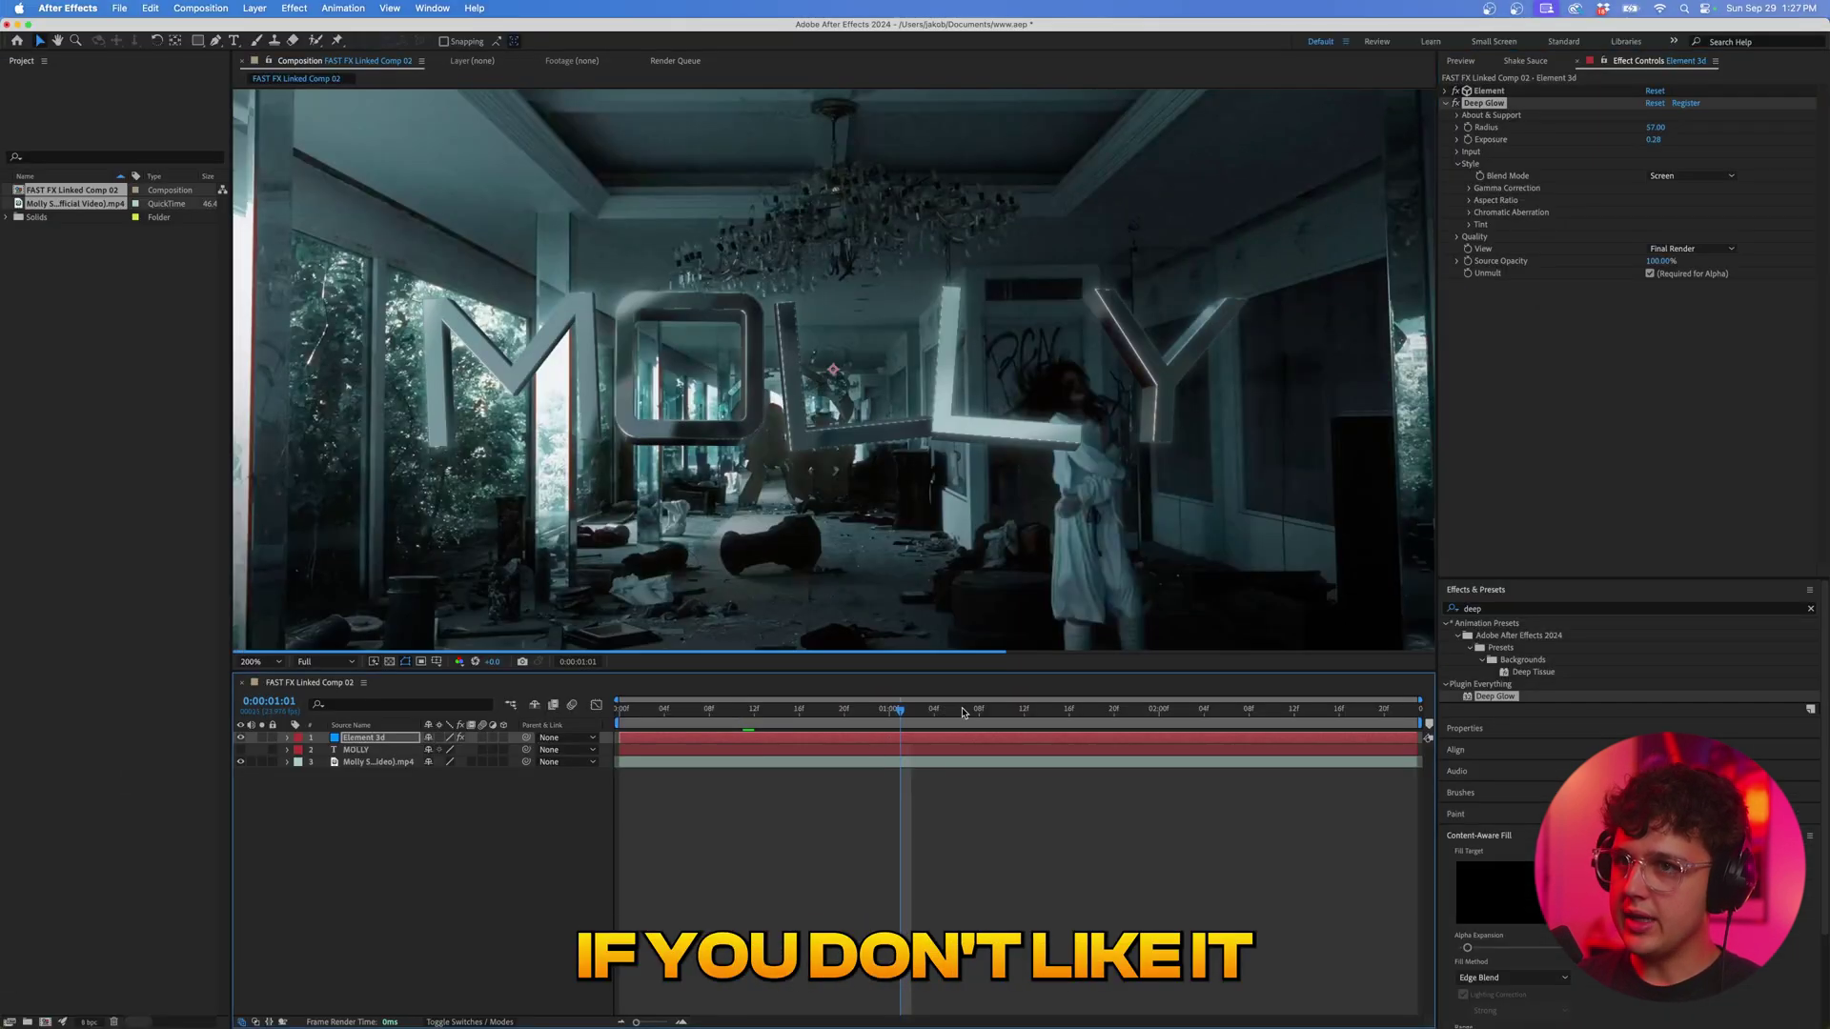
Delete Deep Glow from the Element 3d layer and check the text at several frames.
click(965, 711)
click(1486, 103)
key(Delete)
click(1057, 711)
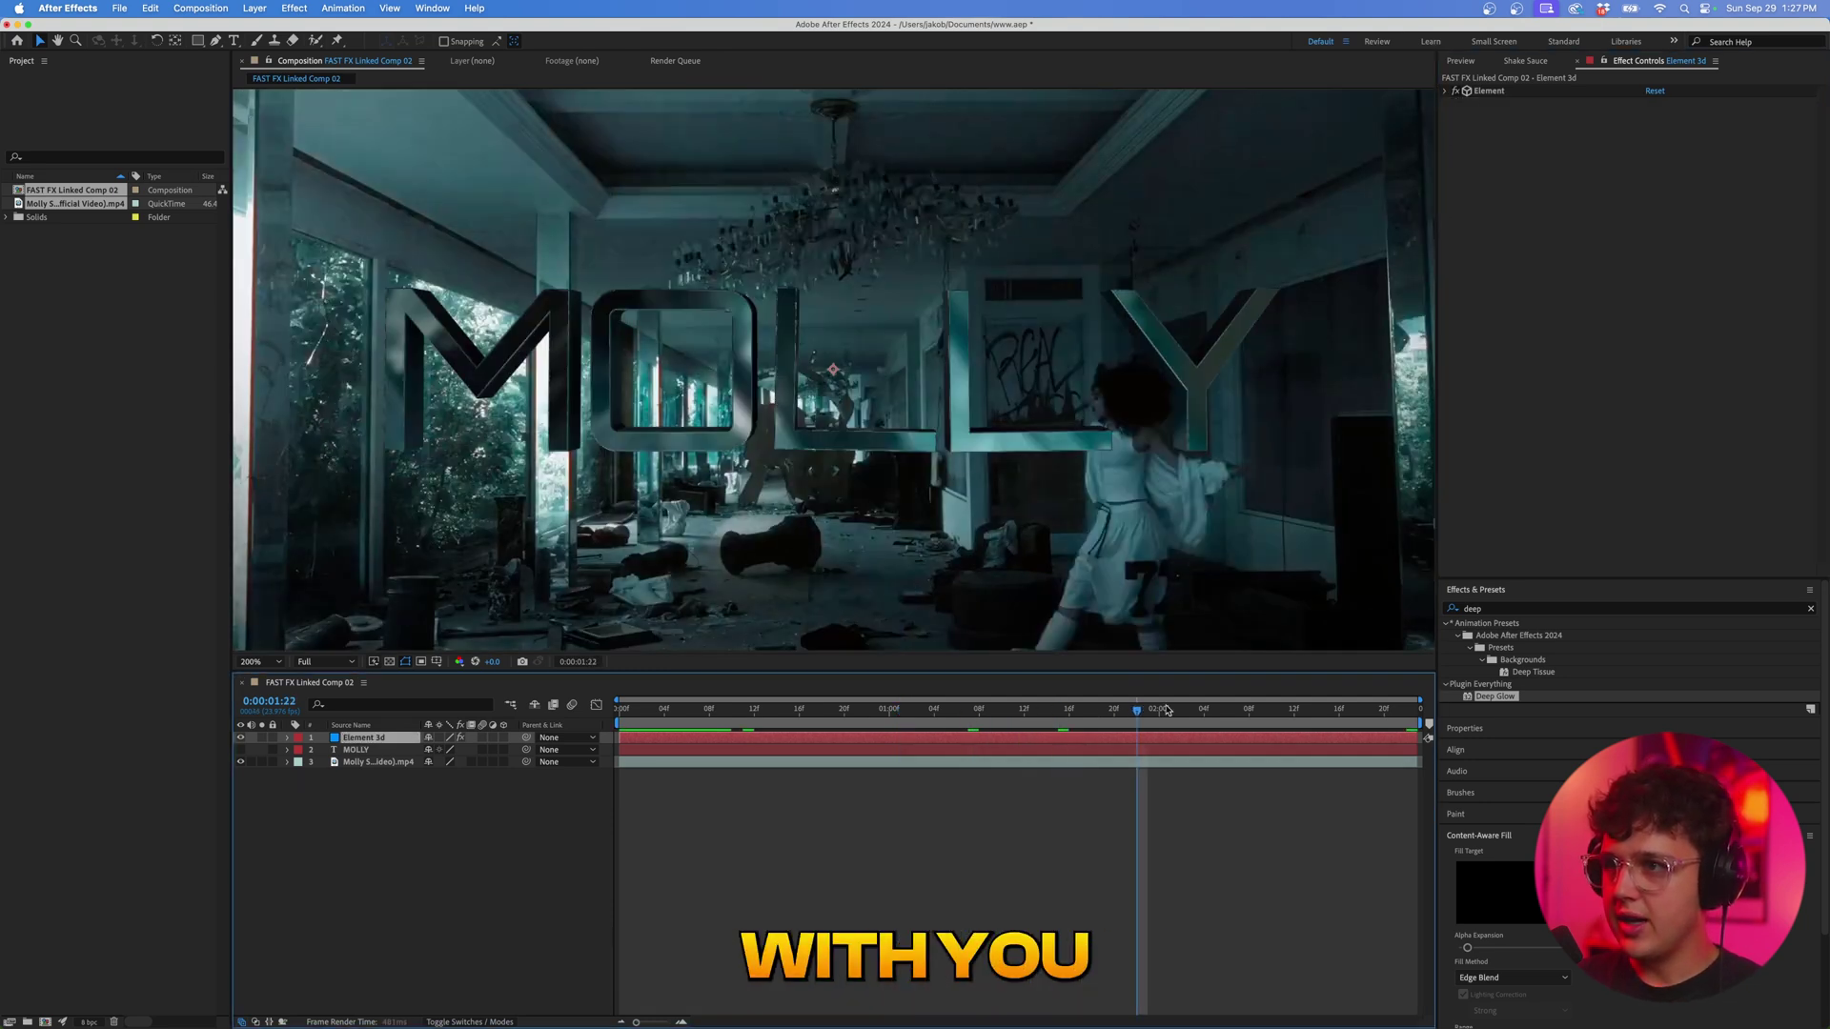
click(1261, 710)
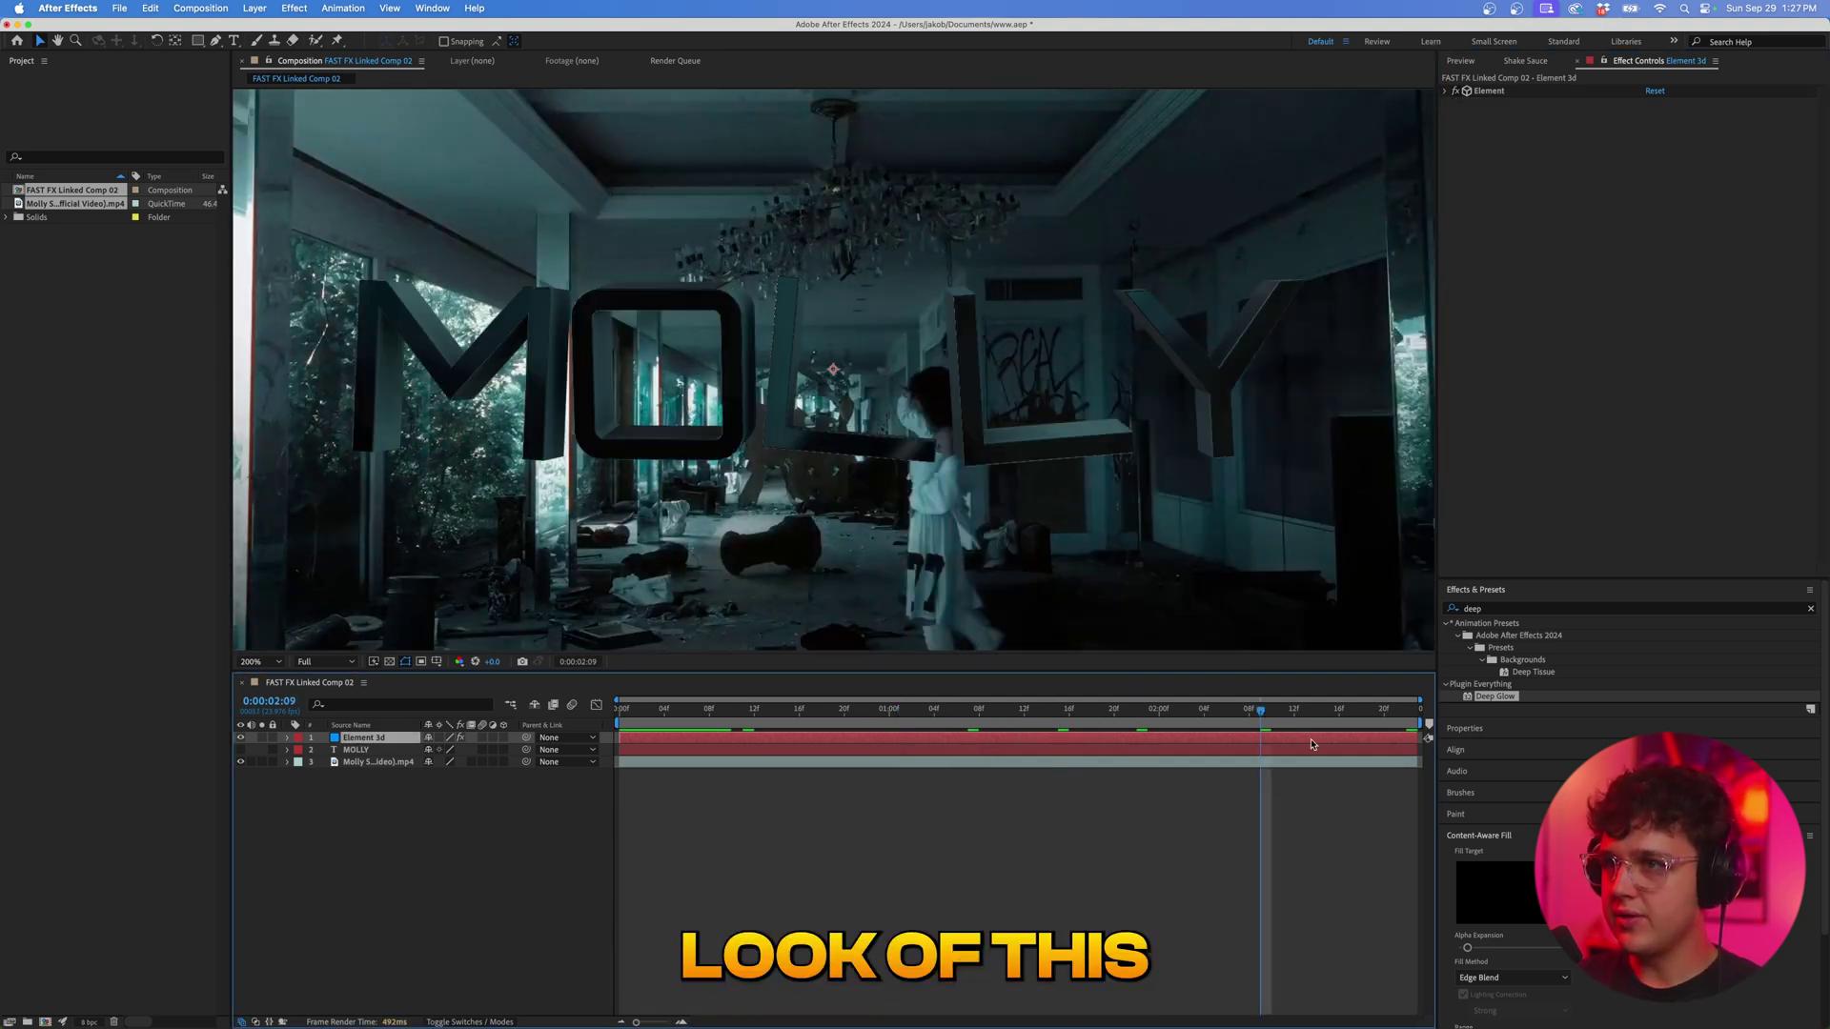
Find the RSMB effects and apply RSMB Pro to the Element 3d layer.
click(1515, 608)
text(rssmb)
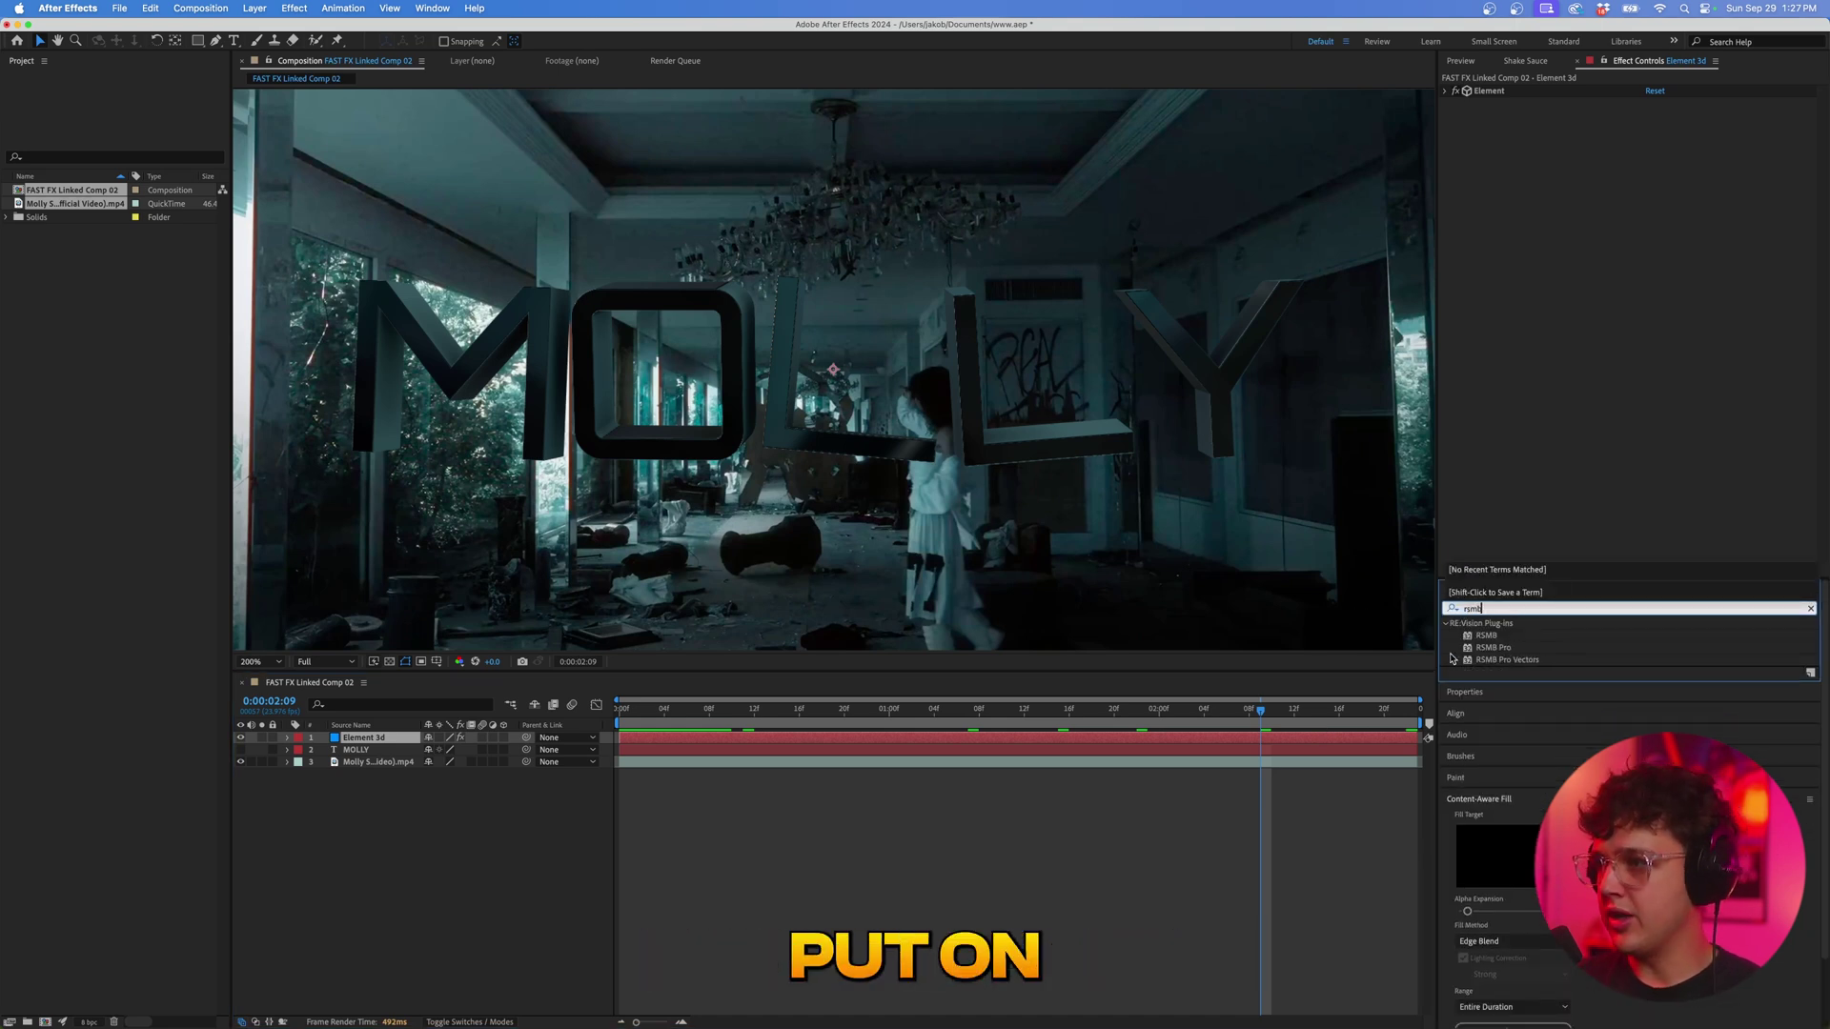
click(1493, 647)
drag(1277, 741, 1278, 742)
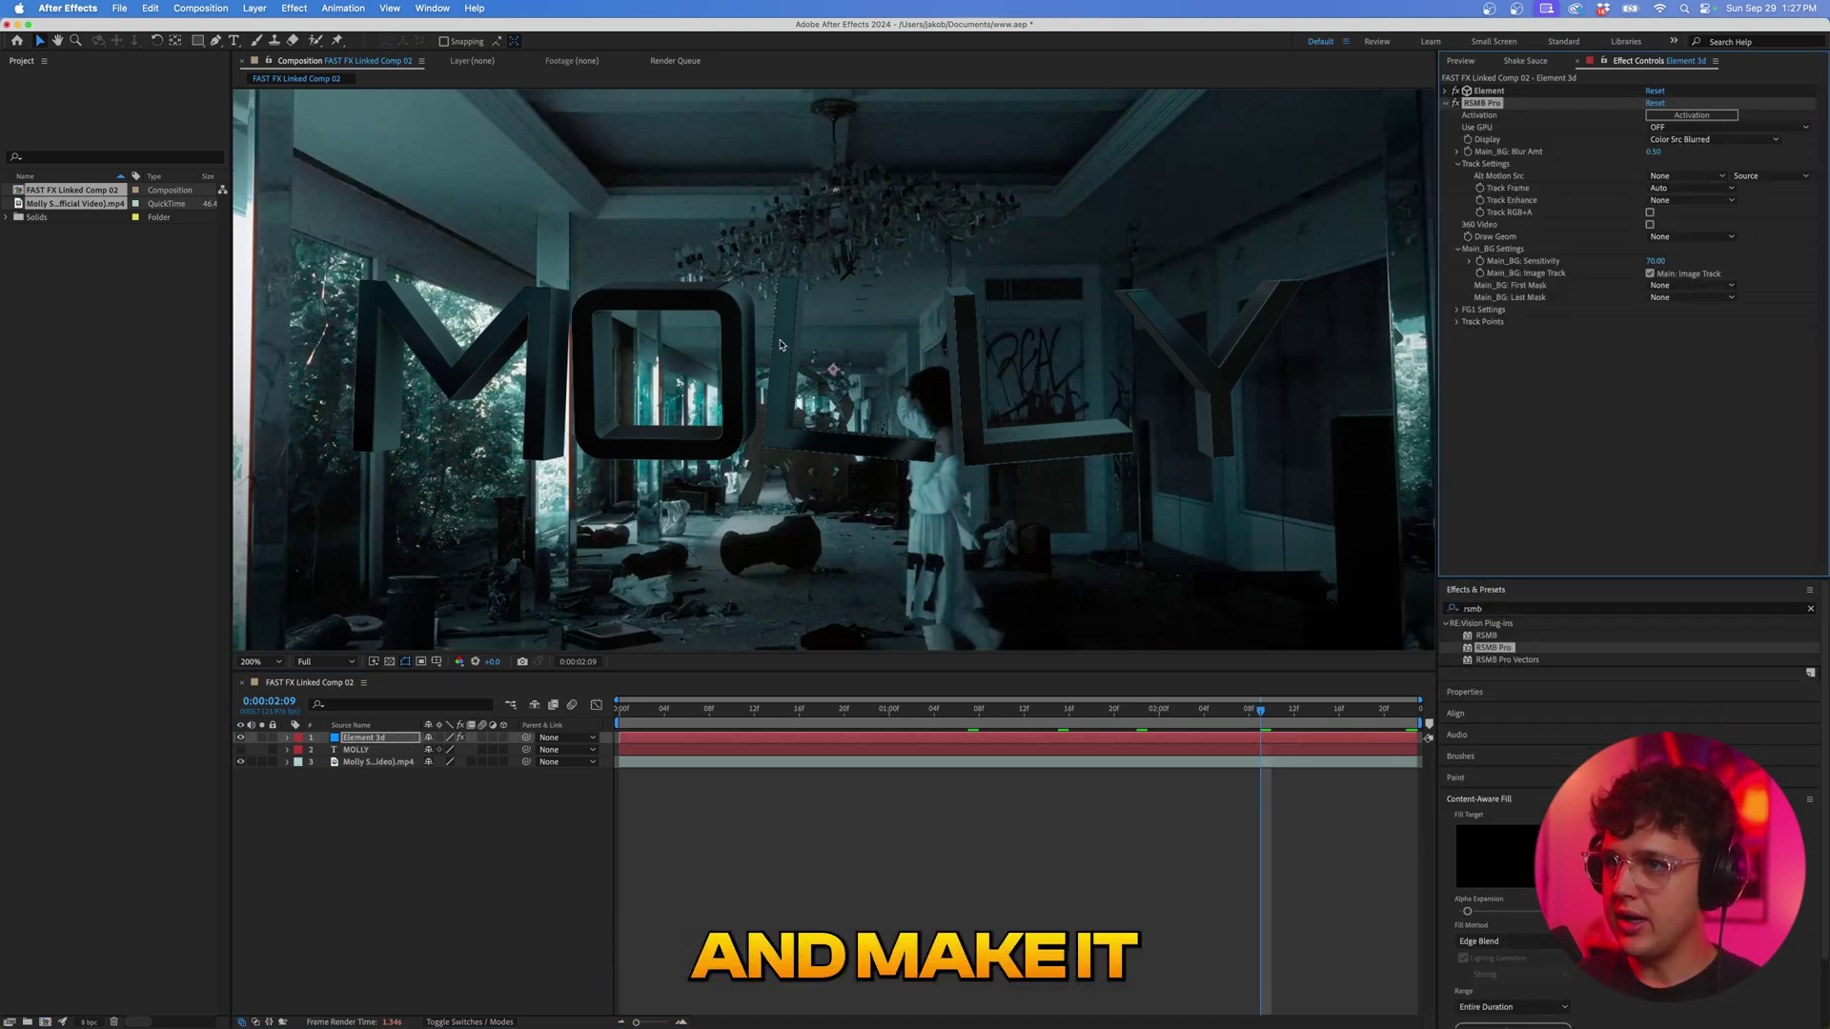